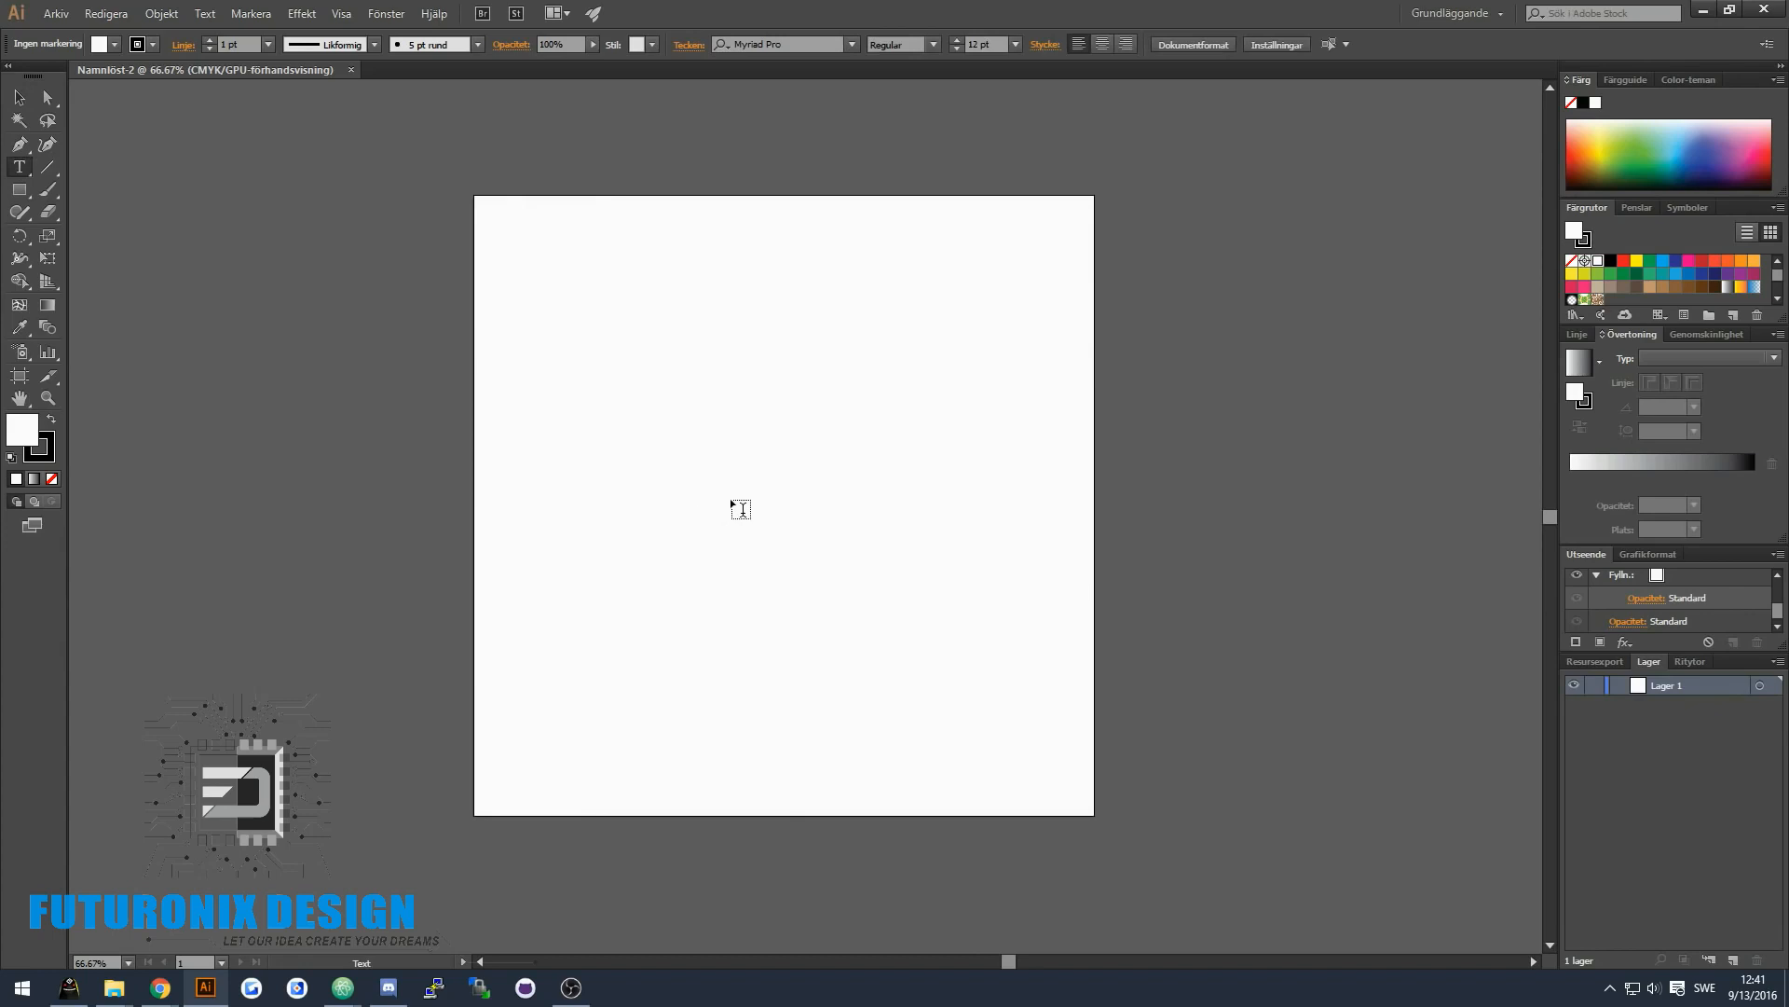
# - Place the letter N as text on the artboard and set its font size to 800 pt
pyautogui.press('Escape')
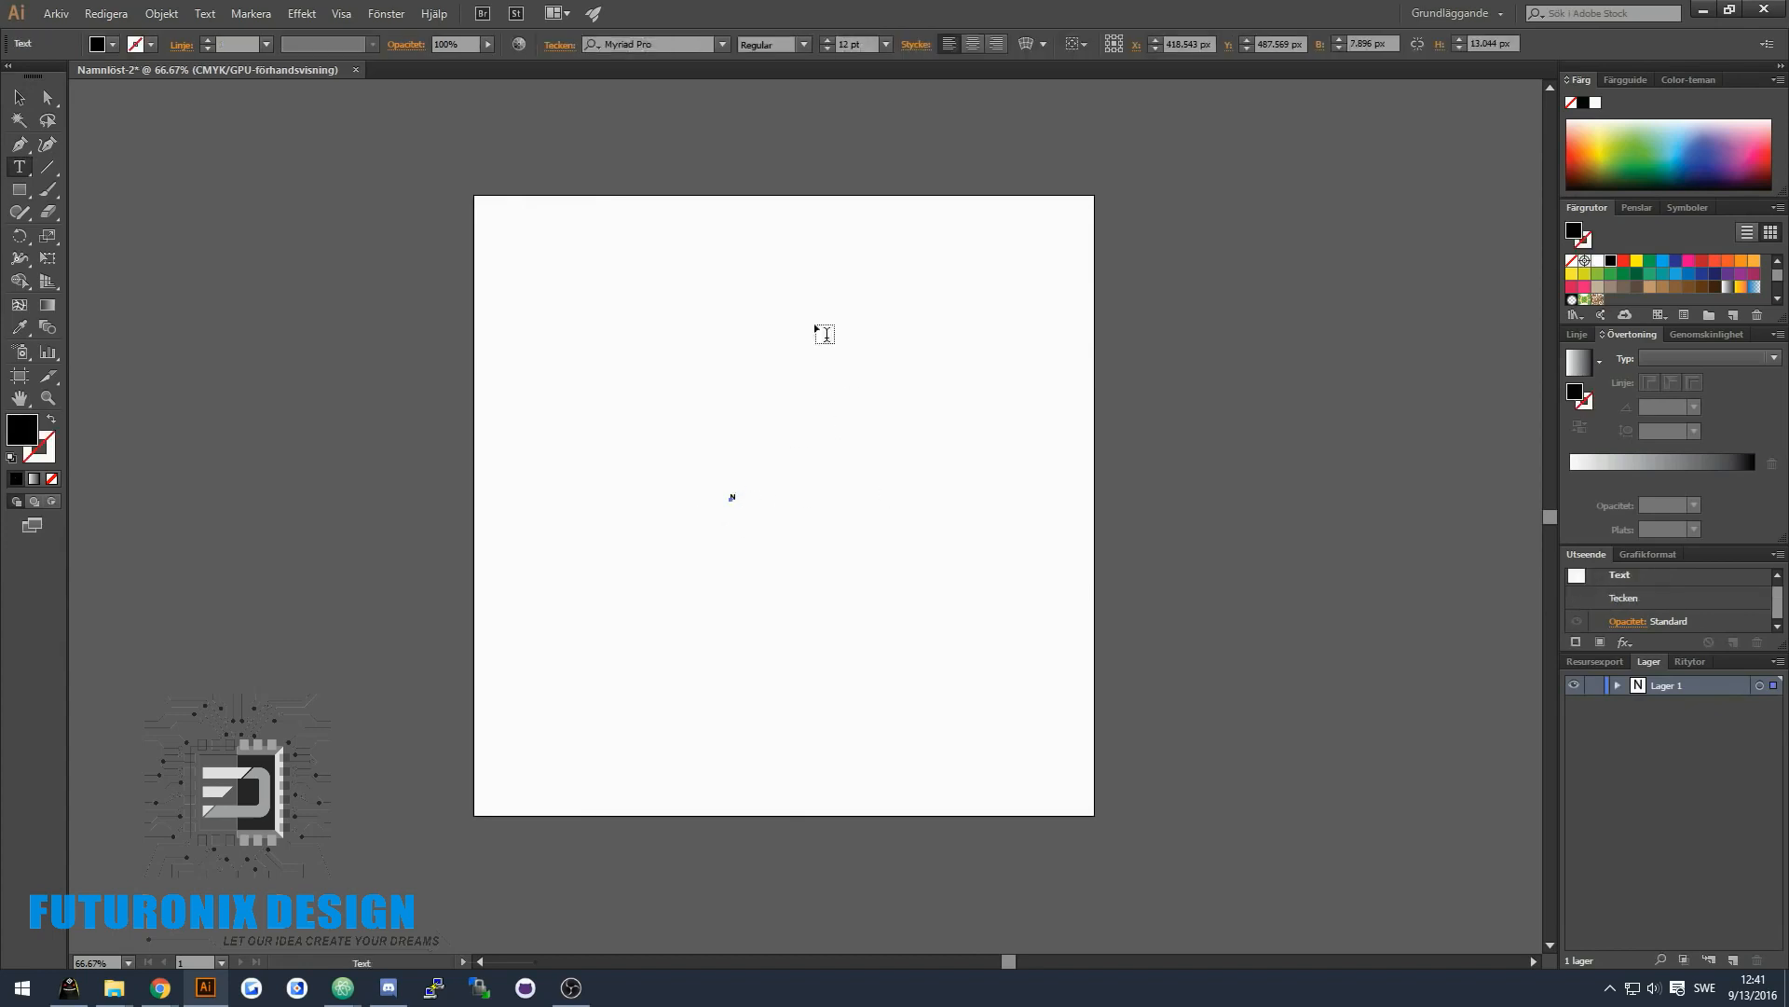
pyautogui.click(868, 41)
pyautogui.write('800')
pyautogui.press('Return')
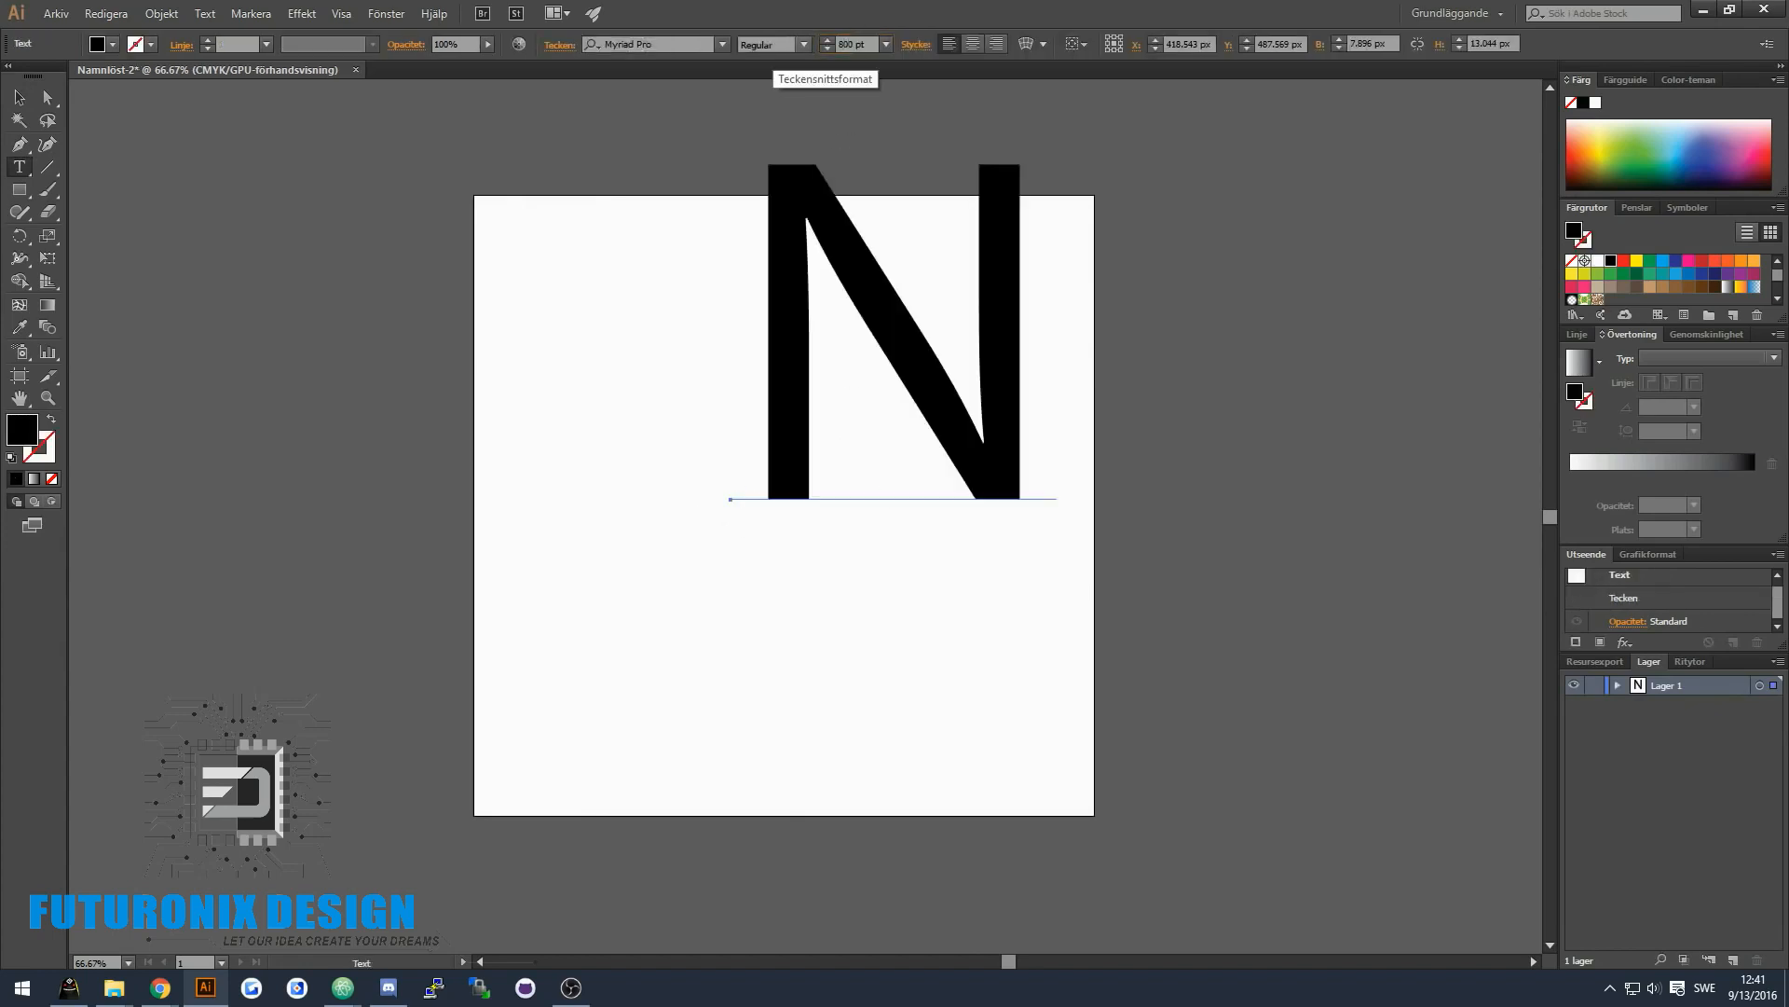
# - Change the letter N's font to Roboto in the Bold style
pyautogui.click(688, 44)
pyautogui.write('roboto')
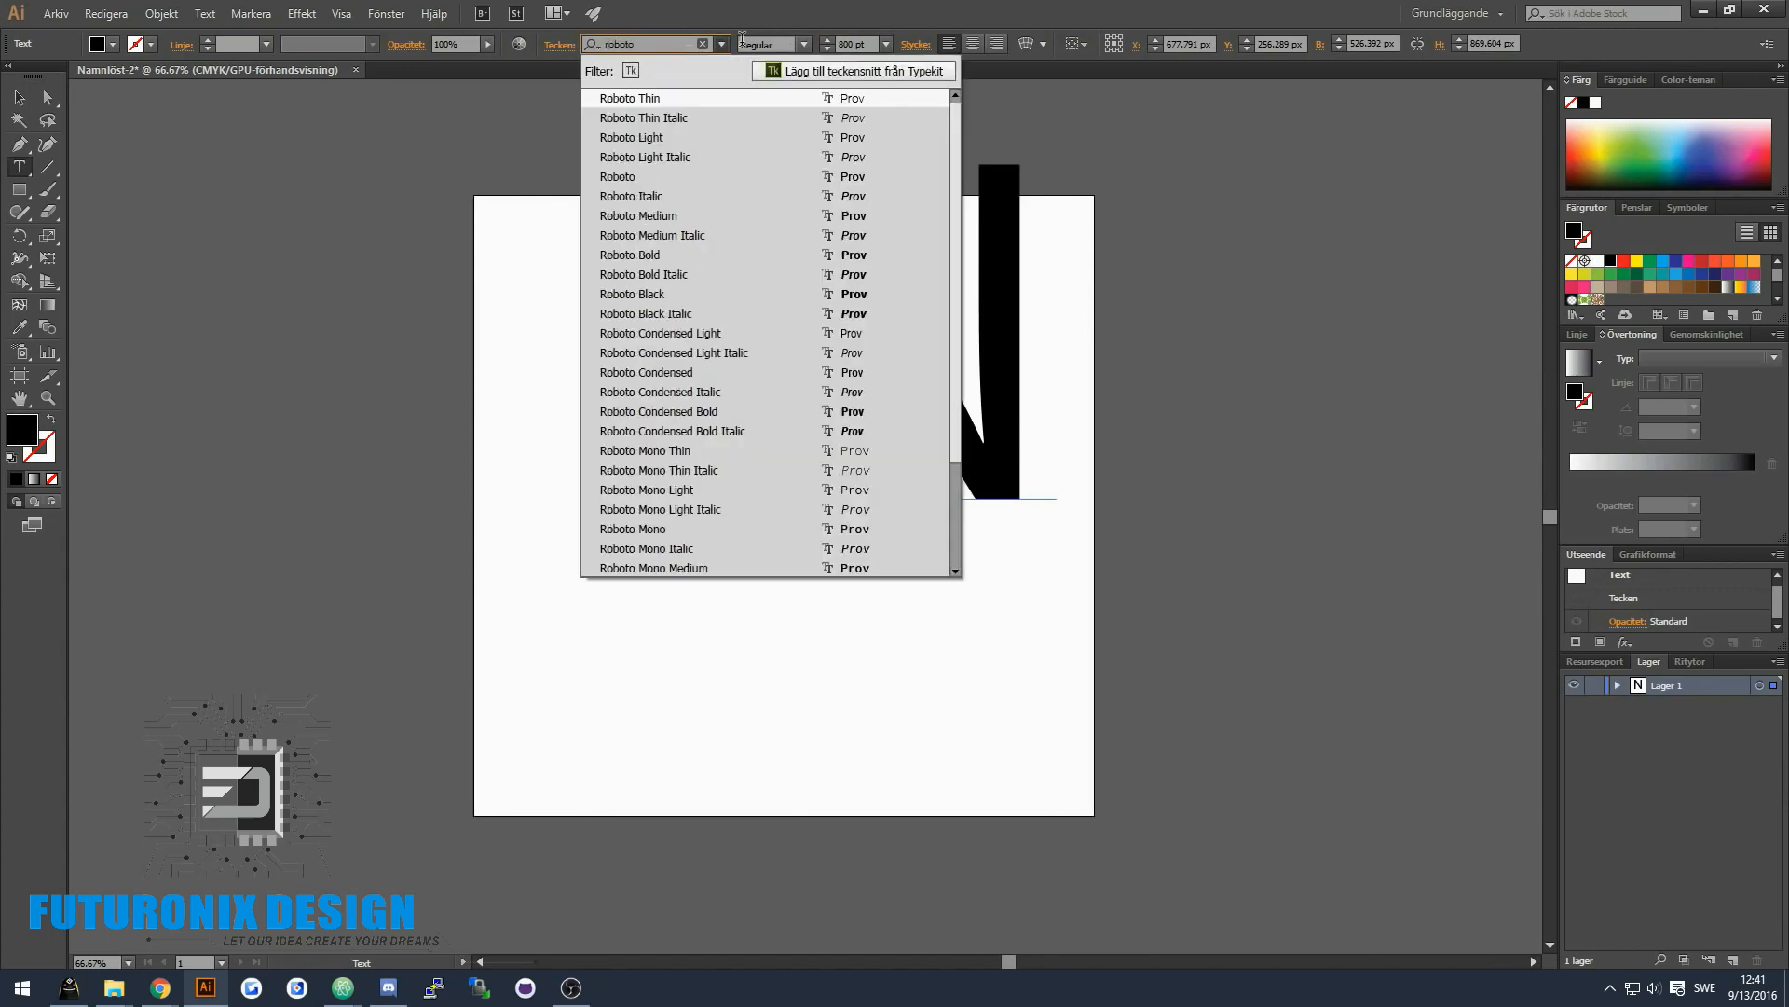
pyautogui.click(803, 44)
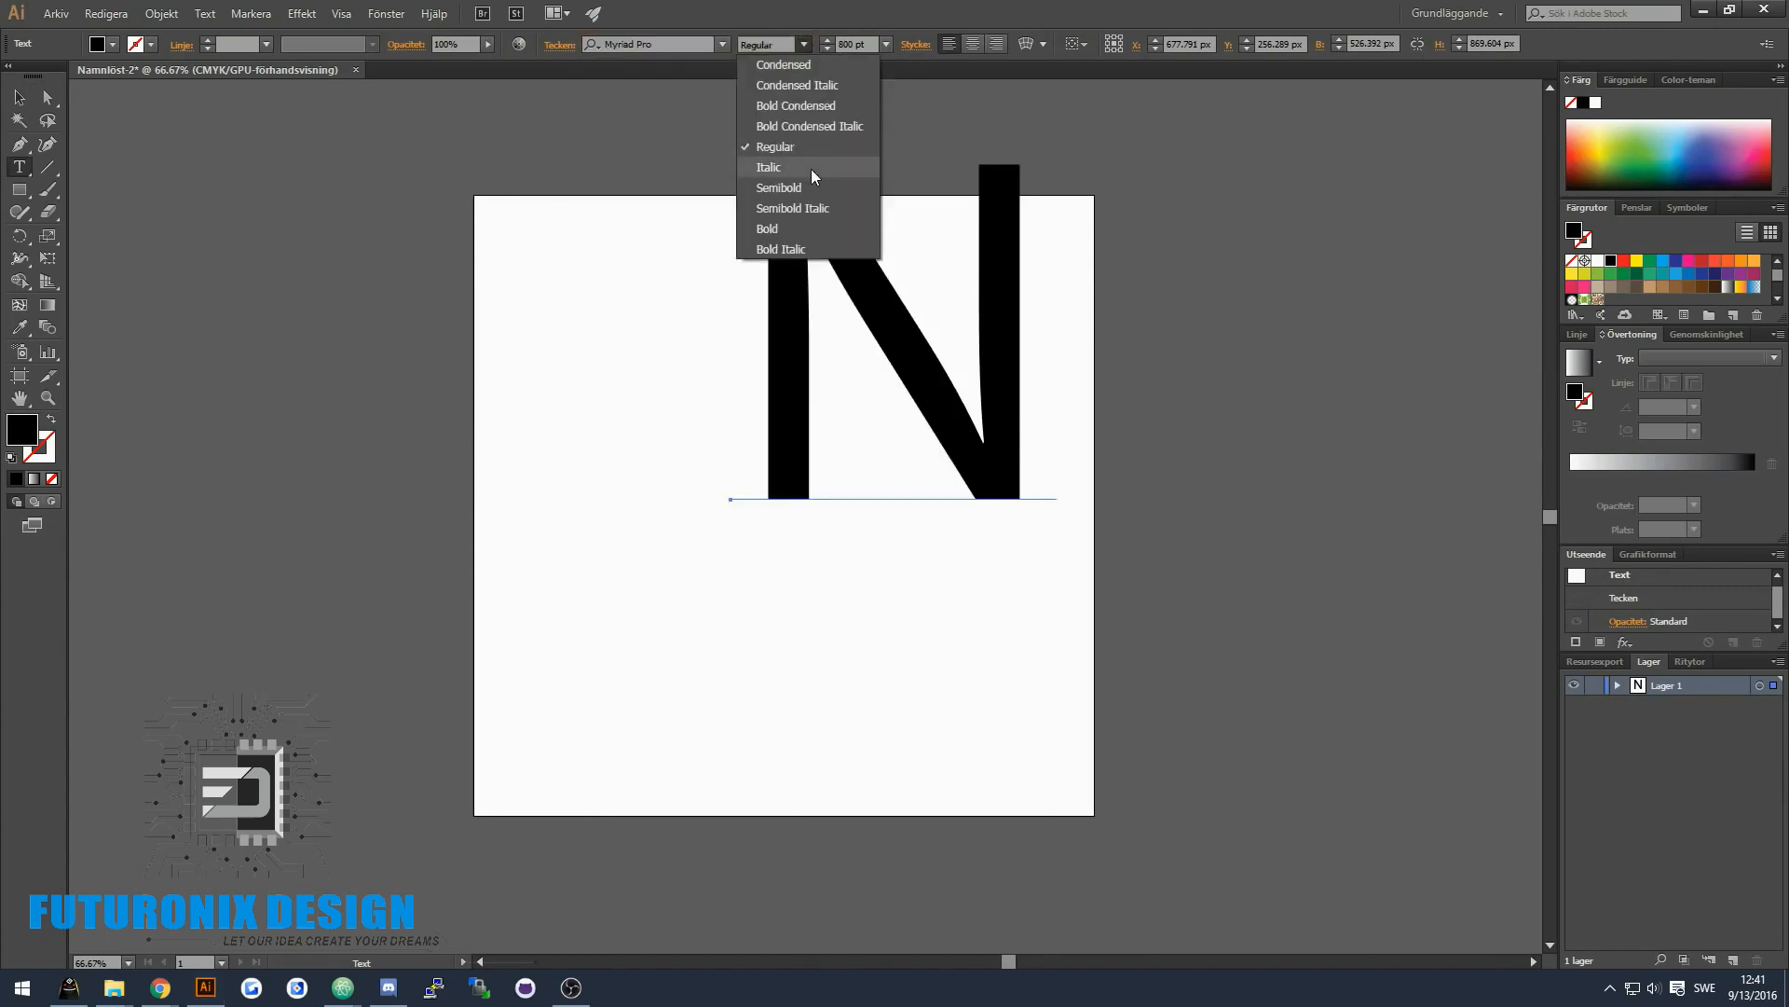
pyautogui.click(800, 226)
pyautogui.click(668, 51)
pyautogui.write('roboto')
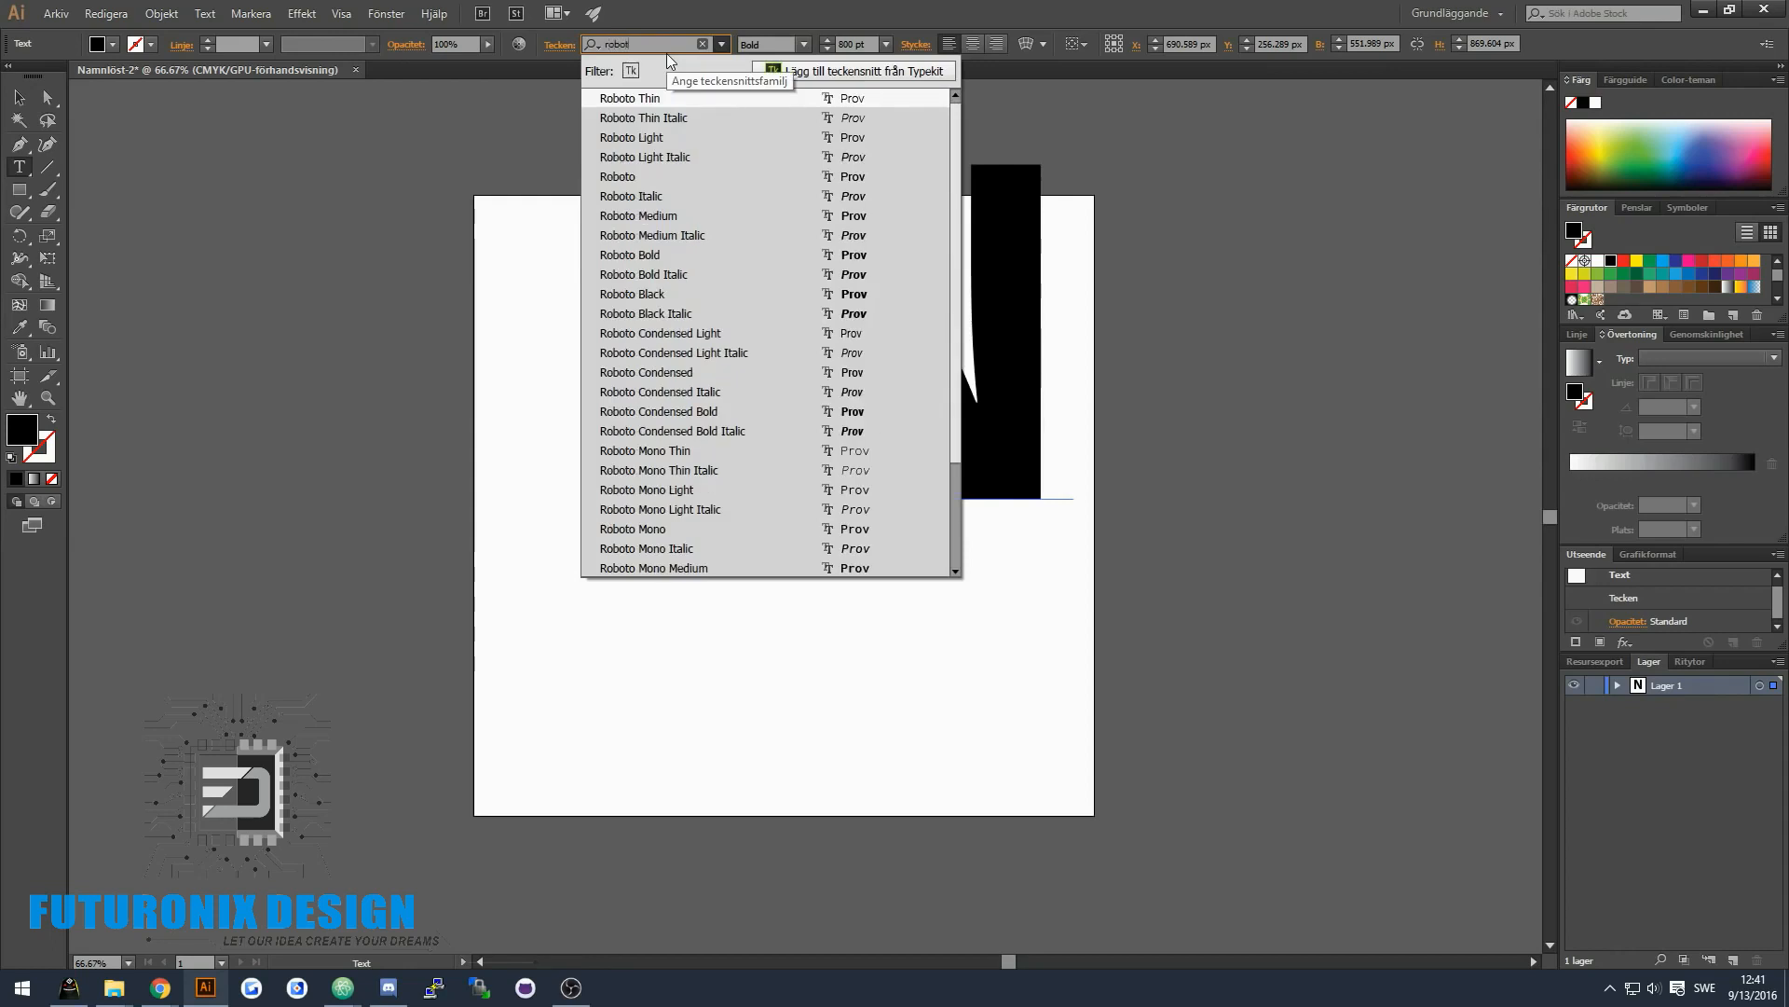
pyautogui.press('Return')
pyautogui.click(804, 47)
pyautogui.click(794, 229)
# - Move the letter N to the middle of the artboard
pyautogui.click(20, 96)
pyautogui.moveTo(946, 311); pyautogui.dragTo(820, 490)
pyautogui.moveTo(957, 254); pyautogui.dragTo(920, 313)
pyautogui.click(1120, 515)
pyautogui.moveTo(858, 522); pyautogui.dragTo(832, 548)
pyautogui.hotkey('ctrl', '1')
# - Place four vertical guides along the outer and inner edges of the N's two stems and delete the letter
pyautogui.hotkey('ctrl', 'r')
pyautogui.moveTo(80, 279); pyautogui.dragTo(598, 259)
pyautogui.moveTo(76, 326); pyautogui.dragTo(681, 323)
pyautogui.moveTo(75, 308); pyautogui.dragTo(850, 302)
pyautogui.moveTo(76, 308); pyautogui.dragTo(932, 336)
pyautogui.click(699, 391)
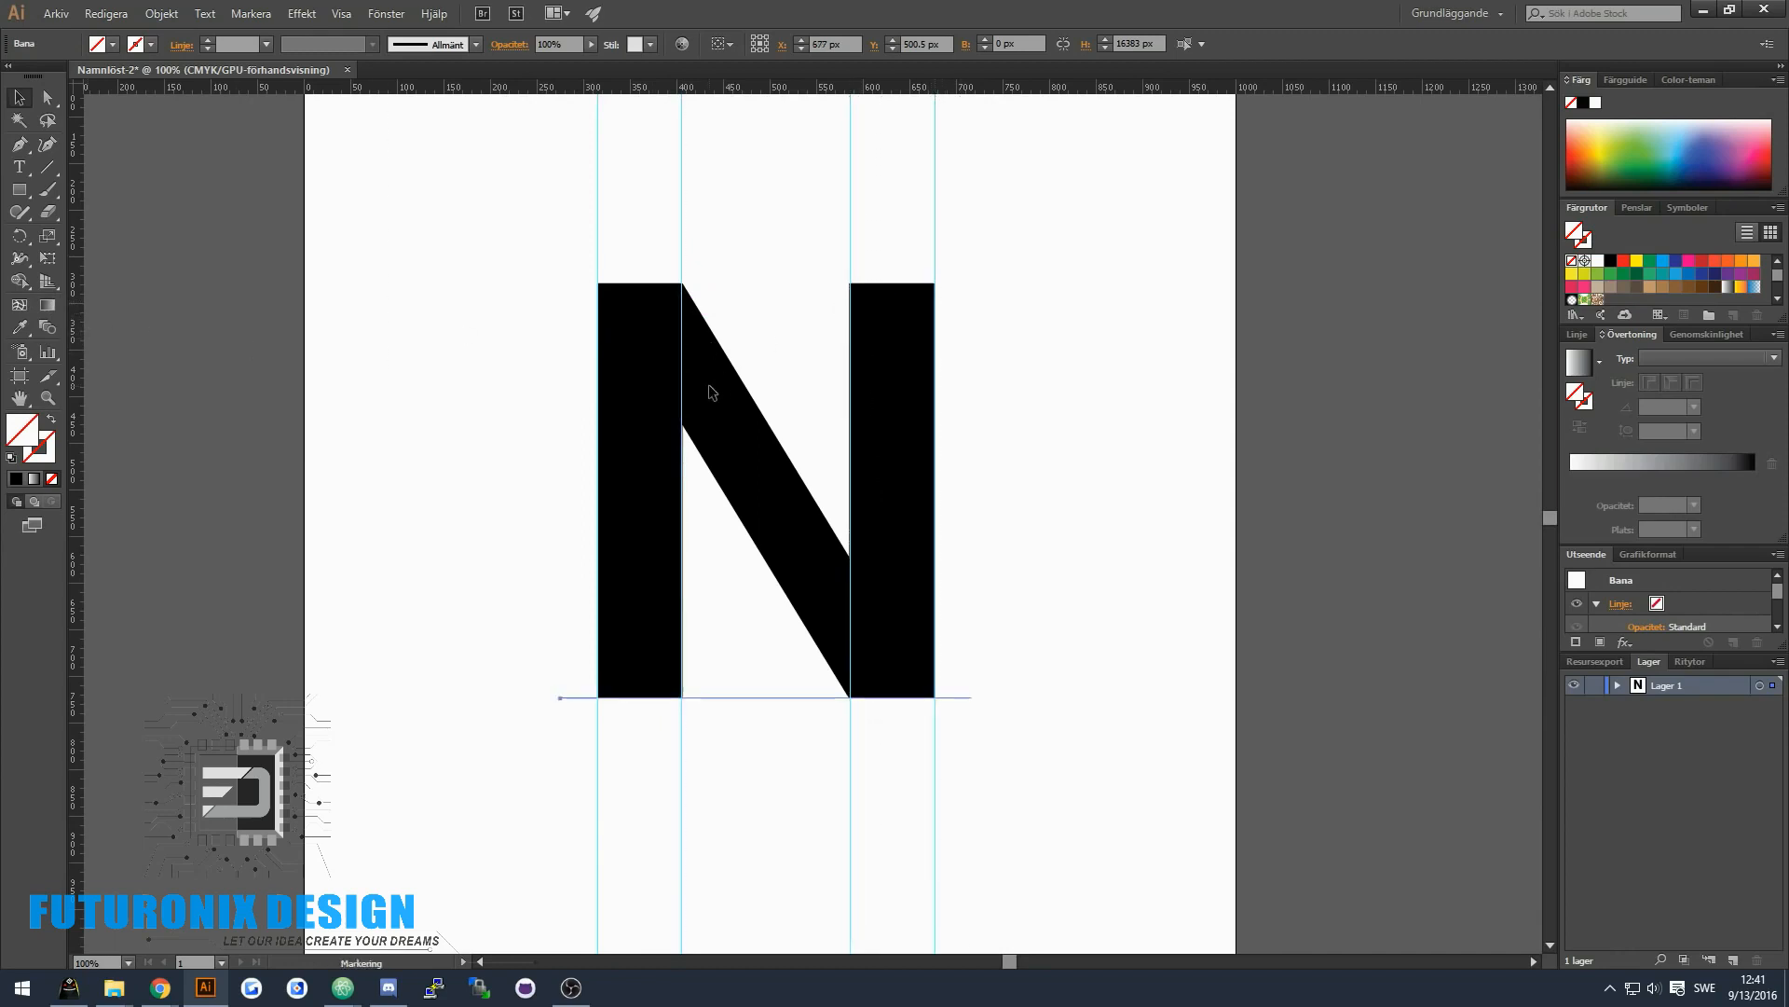
pyautogui.press('Delete')
# - Paste a copy of a vertical guide and rotate it 45° so it slopes down to the right
pyautogui.click(600, 399)
pyautogui.hotkey('ctrl', 'c')
pyautogui.hotkey('ctrl', 'v')
pyautogui.moveTo(806, 438); pyautogui.dragTo(529, 420)
pyautogui.rightClick(529, 420)
pyautogui.moveTo(647, 597)
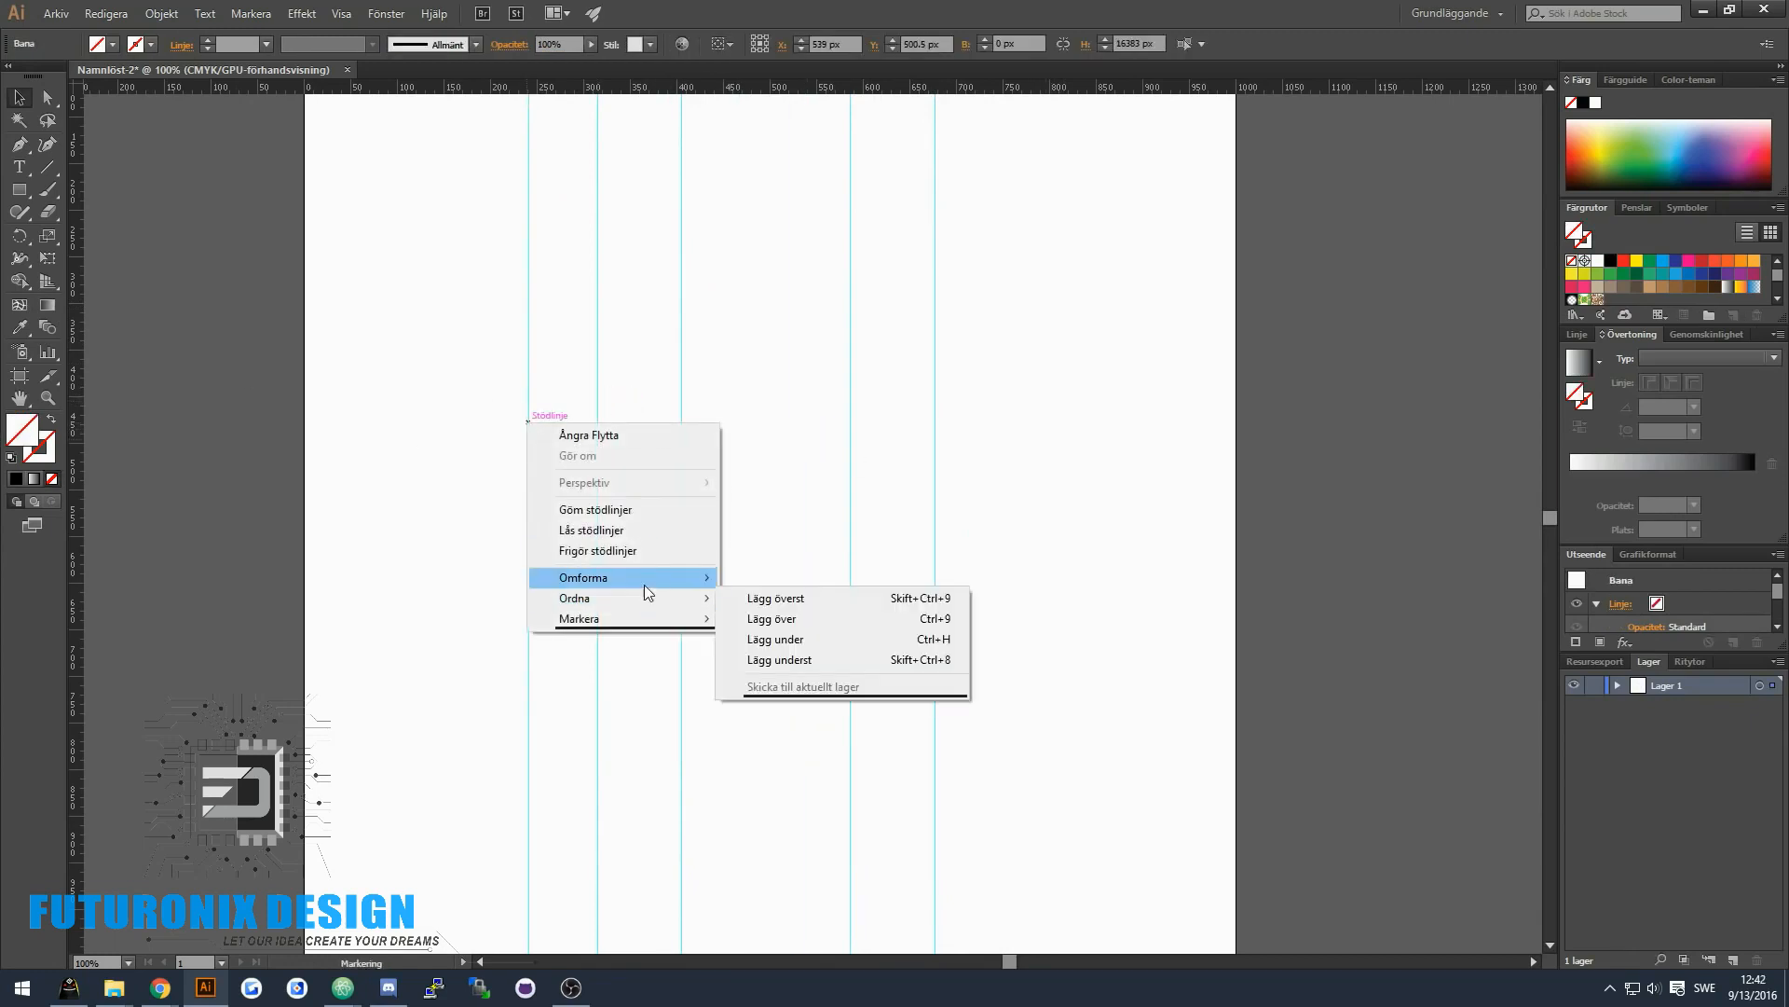
pyautogui.click(774, 617)
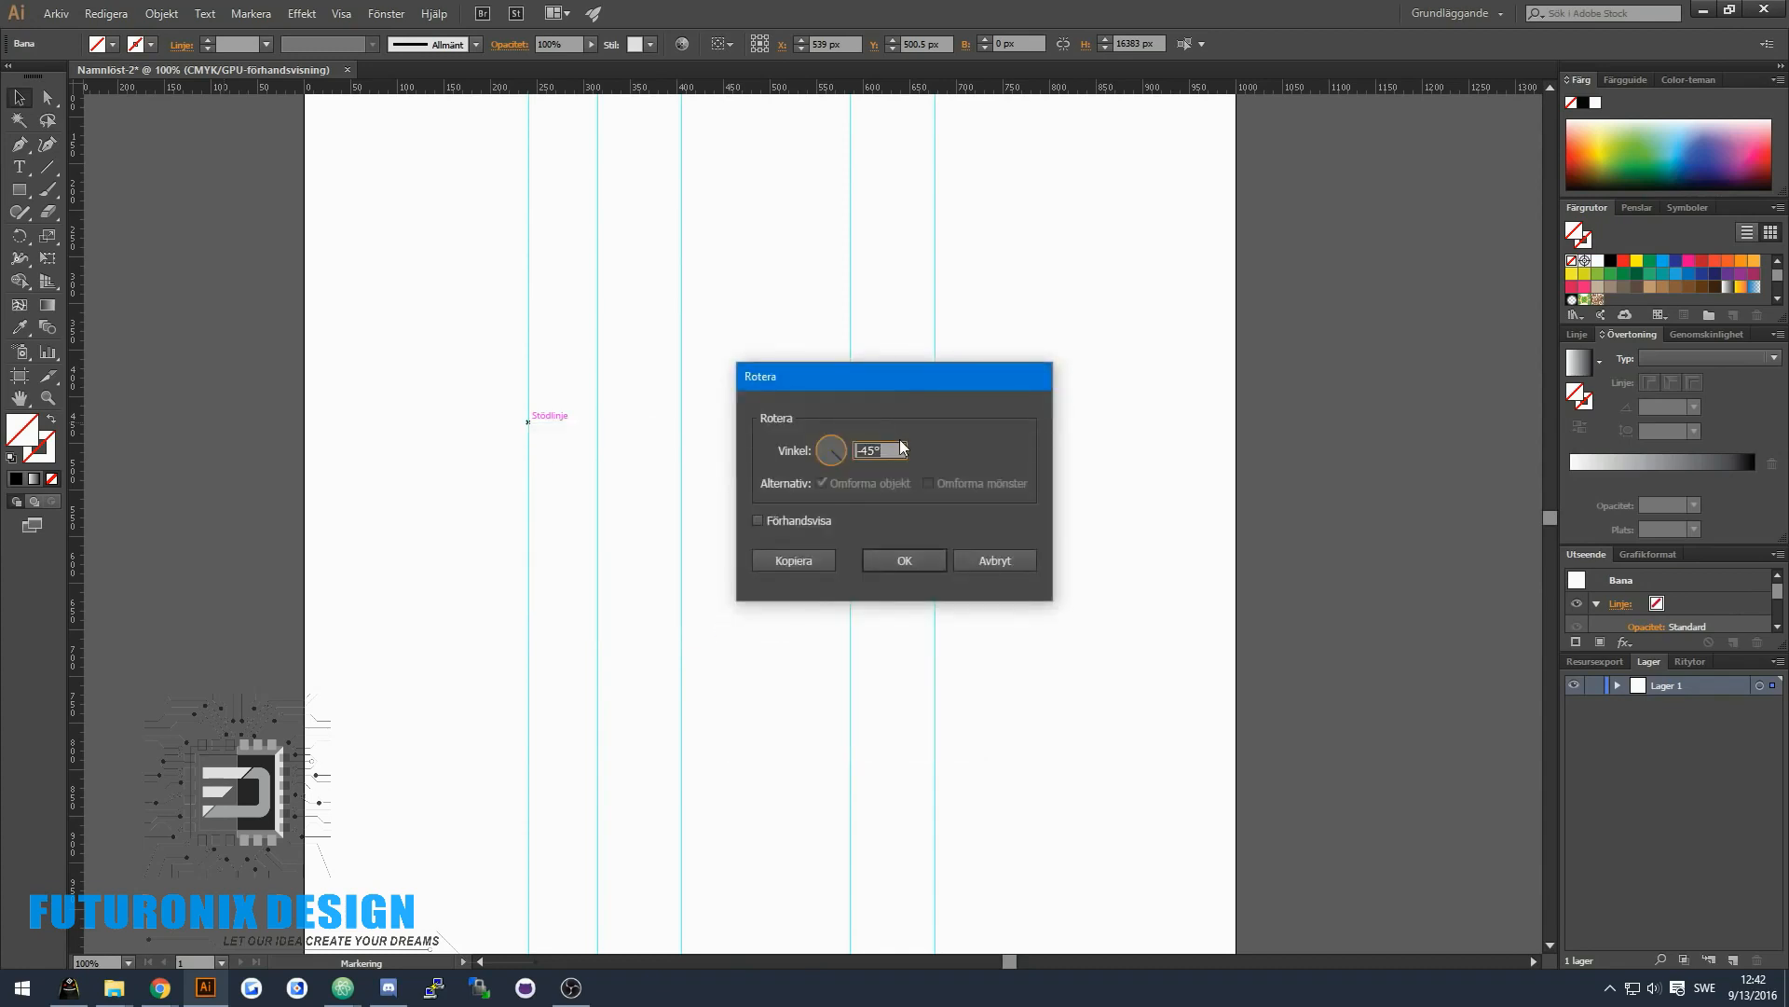
pyautogui.press('Return')
# - Position the diagonal guide across the vertical guides and add a second one parallel to it for the N's diagonal bar
pyautogui.moveTo(723, 690); pyautogui.dragTo(843, 431)
pyautogui.click(784, 485)
pyautogui.rightClick(478, 440)
pyautogui.click(718, 321)
pyautogui.moveTo(749, 337); pyautogui.dragTo(755, 494)
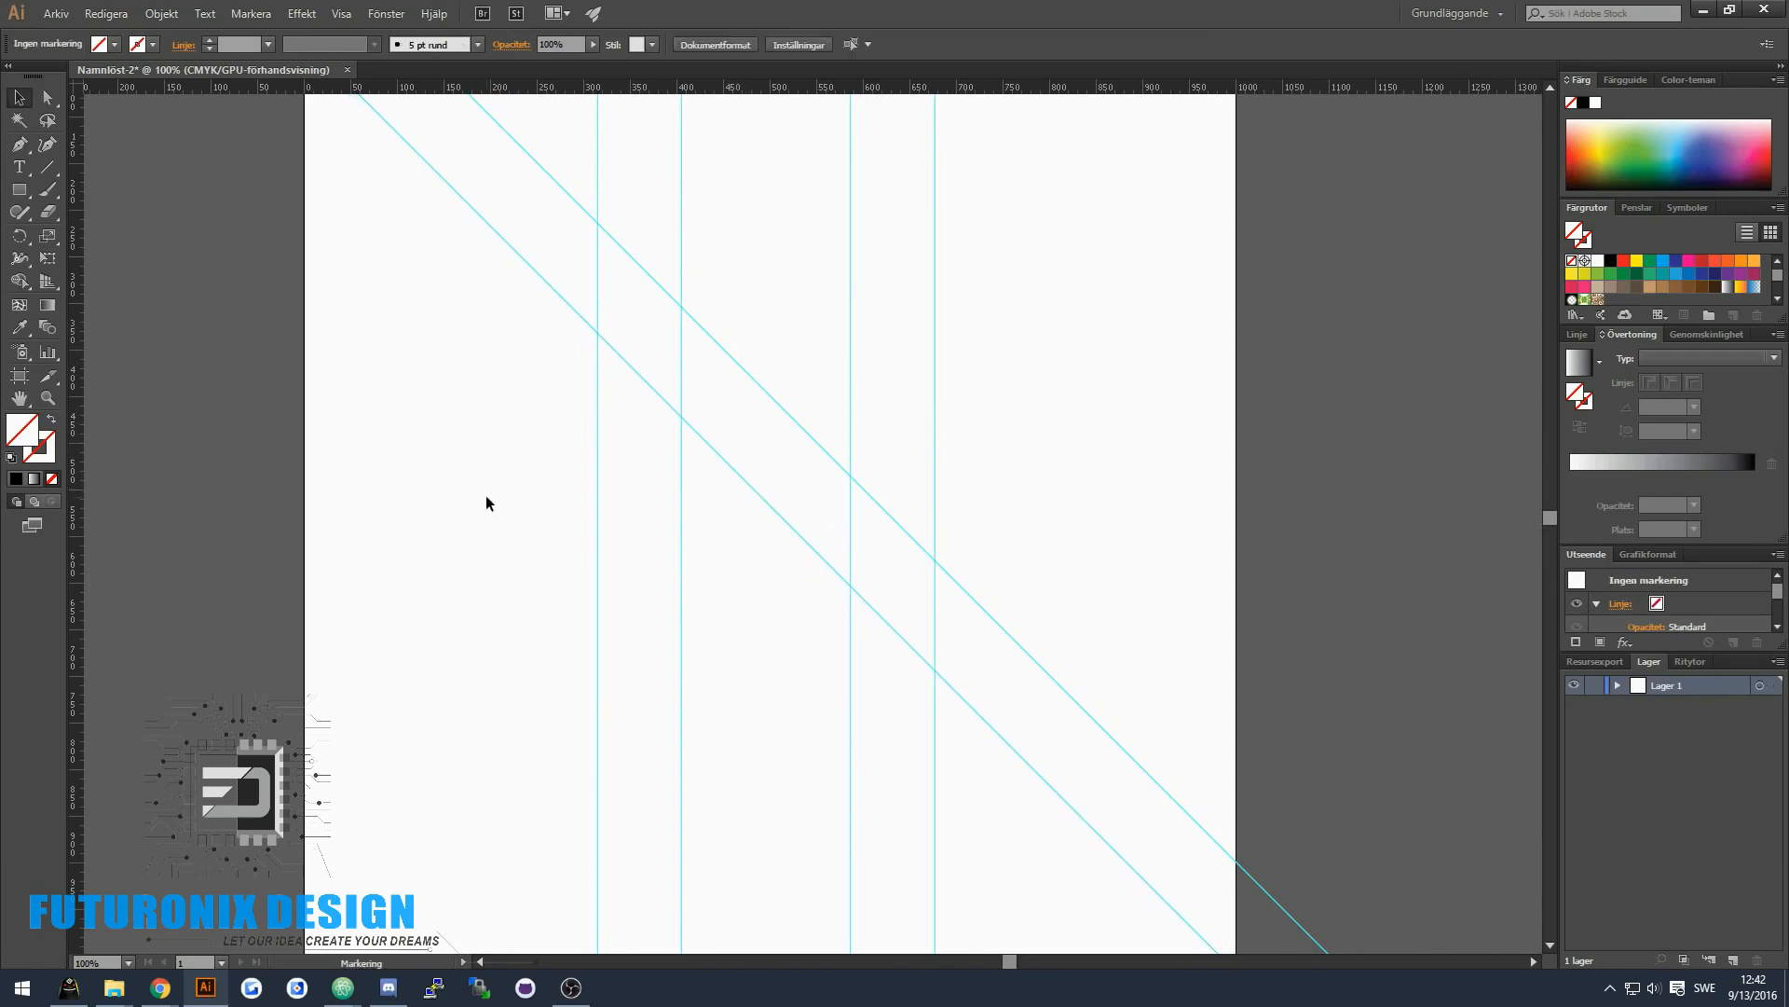
# - Paste another vertical guide and rotate it 45° the opposite way so it slopes up to the right
pyautogui.rightClick(513, 442)
pyautogui.press('Escape')
pyautogui.hotkey('ctrl', 'v')
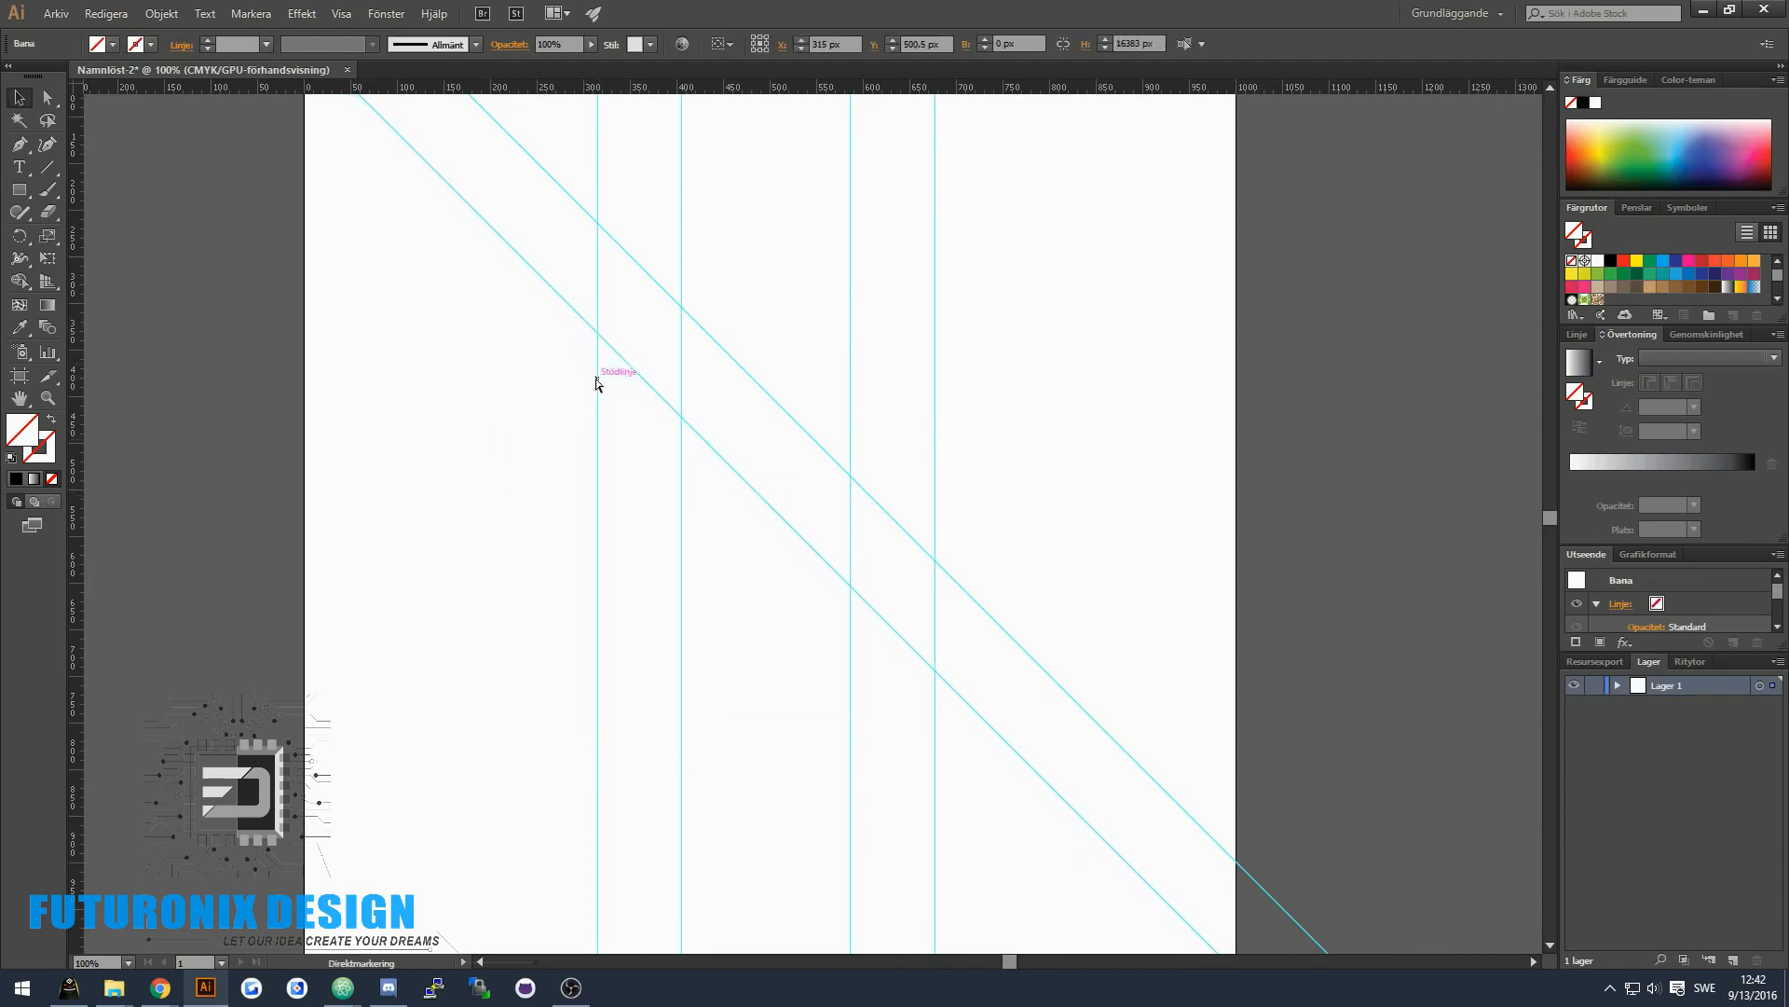
pyautogui.rightClick(815, 343)
pyautogui.moveTo(935, 500)
pyautogui.click(1077, 548)
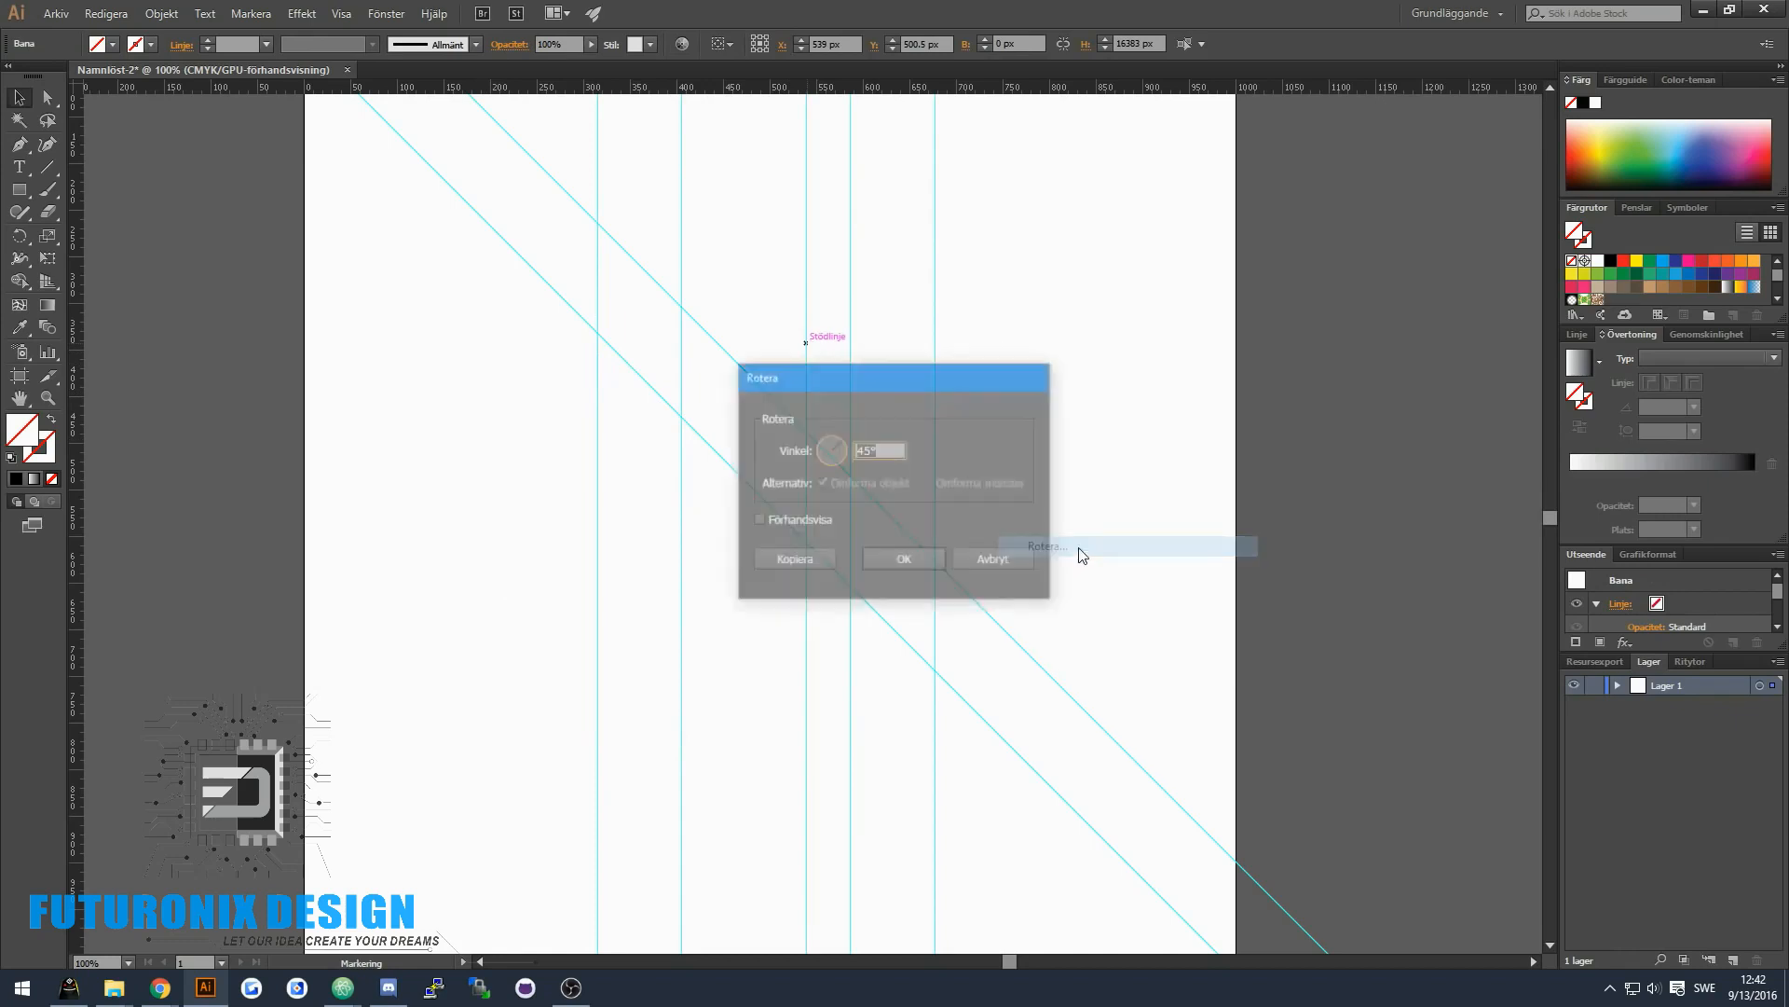
pyautogui.press('Return')
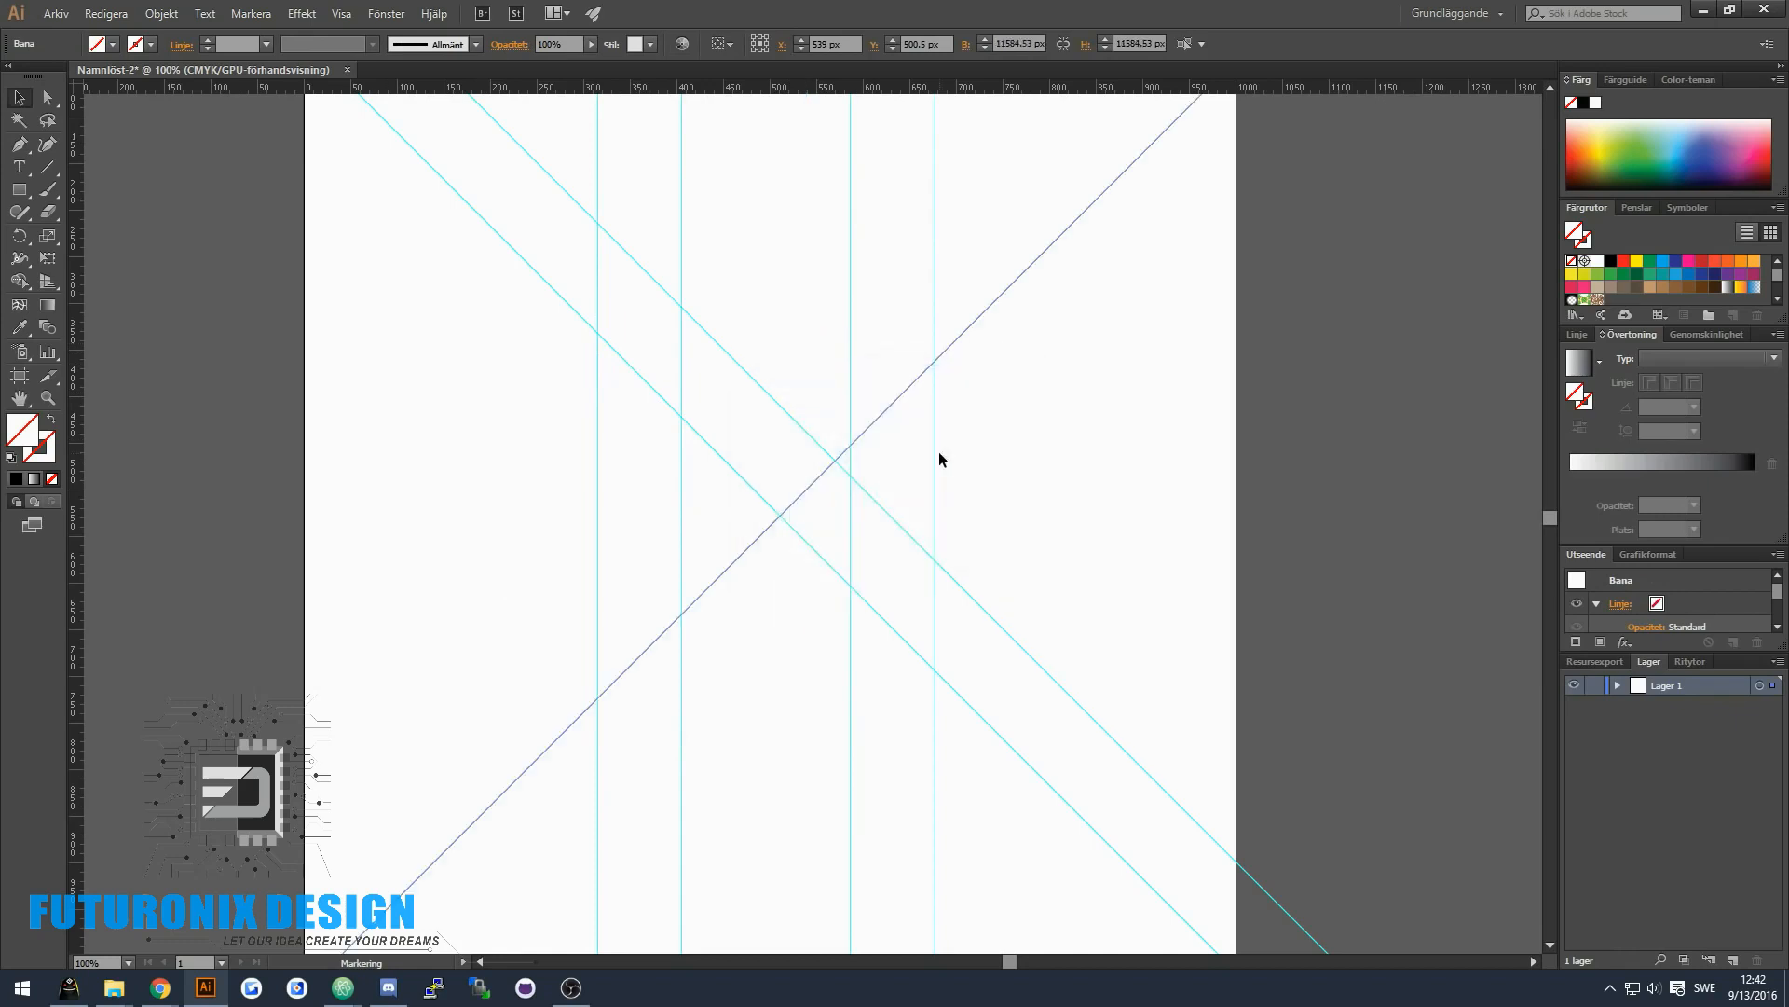
# - Place two opposite diagonal guides across the bar's ends and move the outer vertical guides outward to about X 299 and 693 px
pyautogui.moveTo(901, 397); pyautogui.dragTo(855, 646)
pyautogui.moveTo(598, 431); pyautogui.dragTo(583, 431)
pyautogui.moveTo(936, 463); pyautogui.dragTo(950, 464)
# - Rename the guide layer as Guidelines, lock it, and add a new layer above it
pyautogui.hotkey('ctrl', 'a')
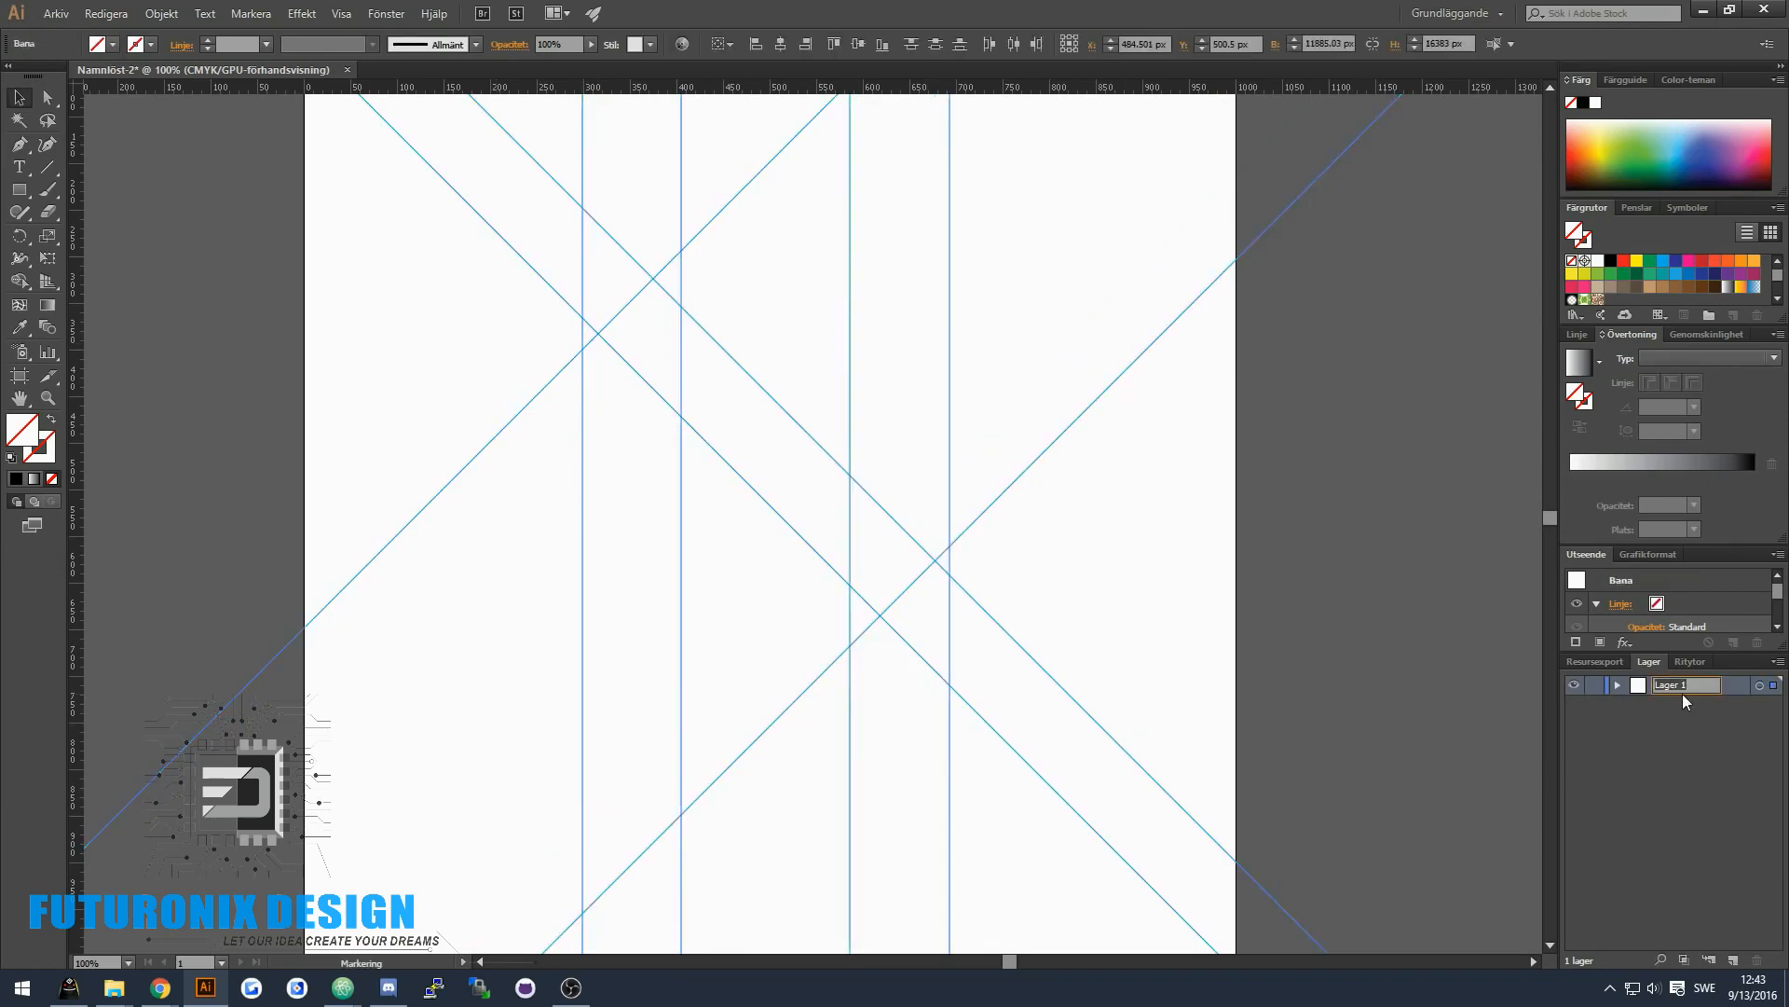
pyautogui.click(1586, 686)
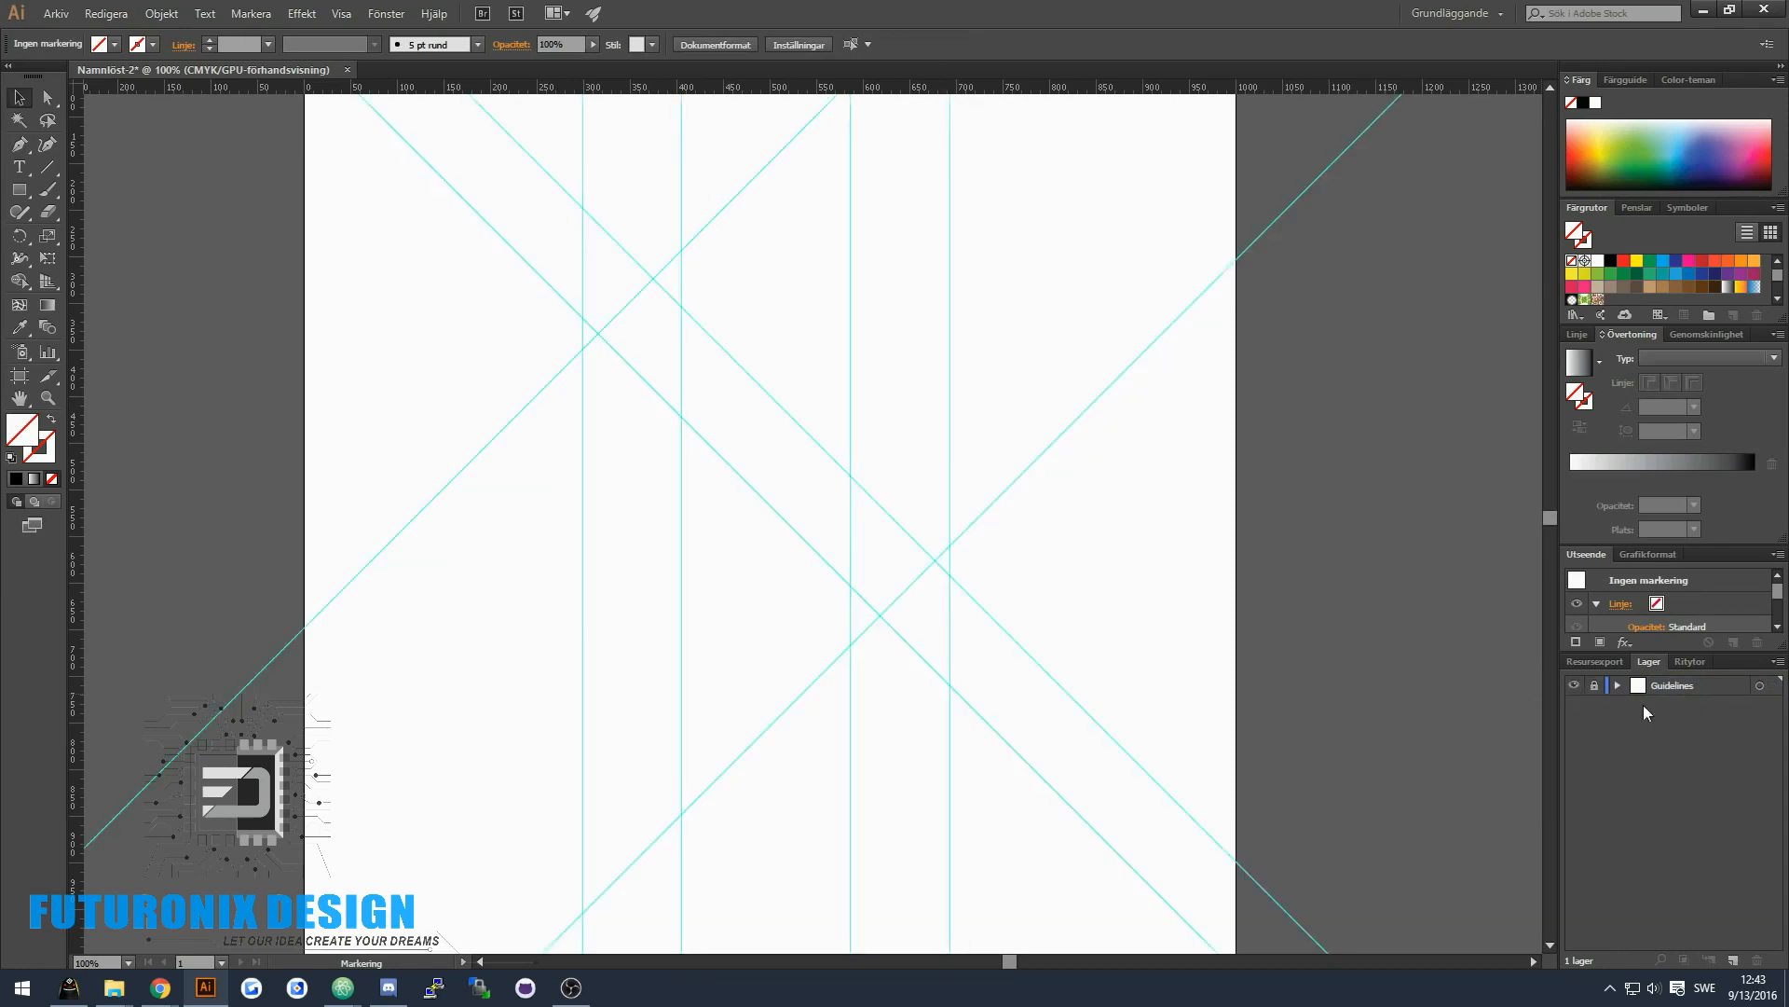
pyautogui.hotkey('ctrl', 'l')
# - Draw the diagonal bar's upper-left end with the Pen tool, following the guides with curves around both corners
pyautogui.click(19, 143)
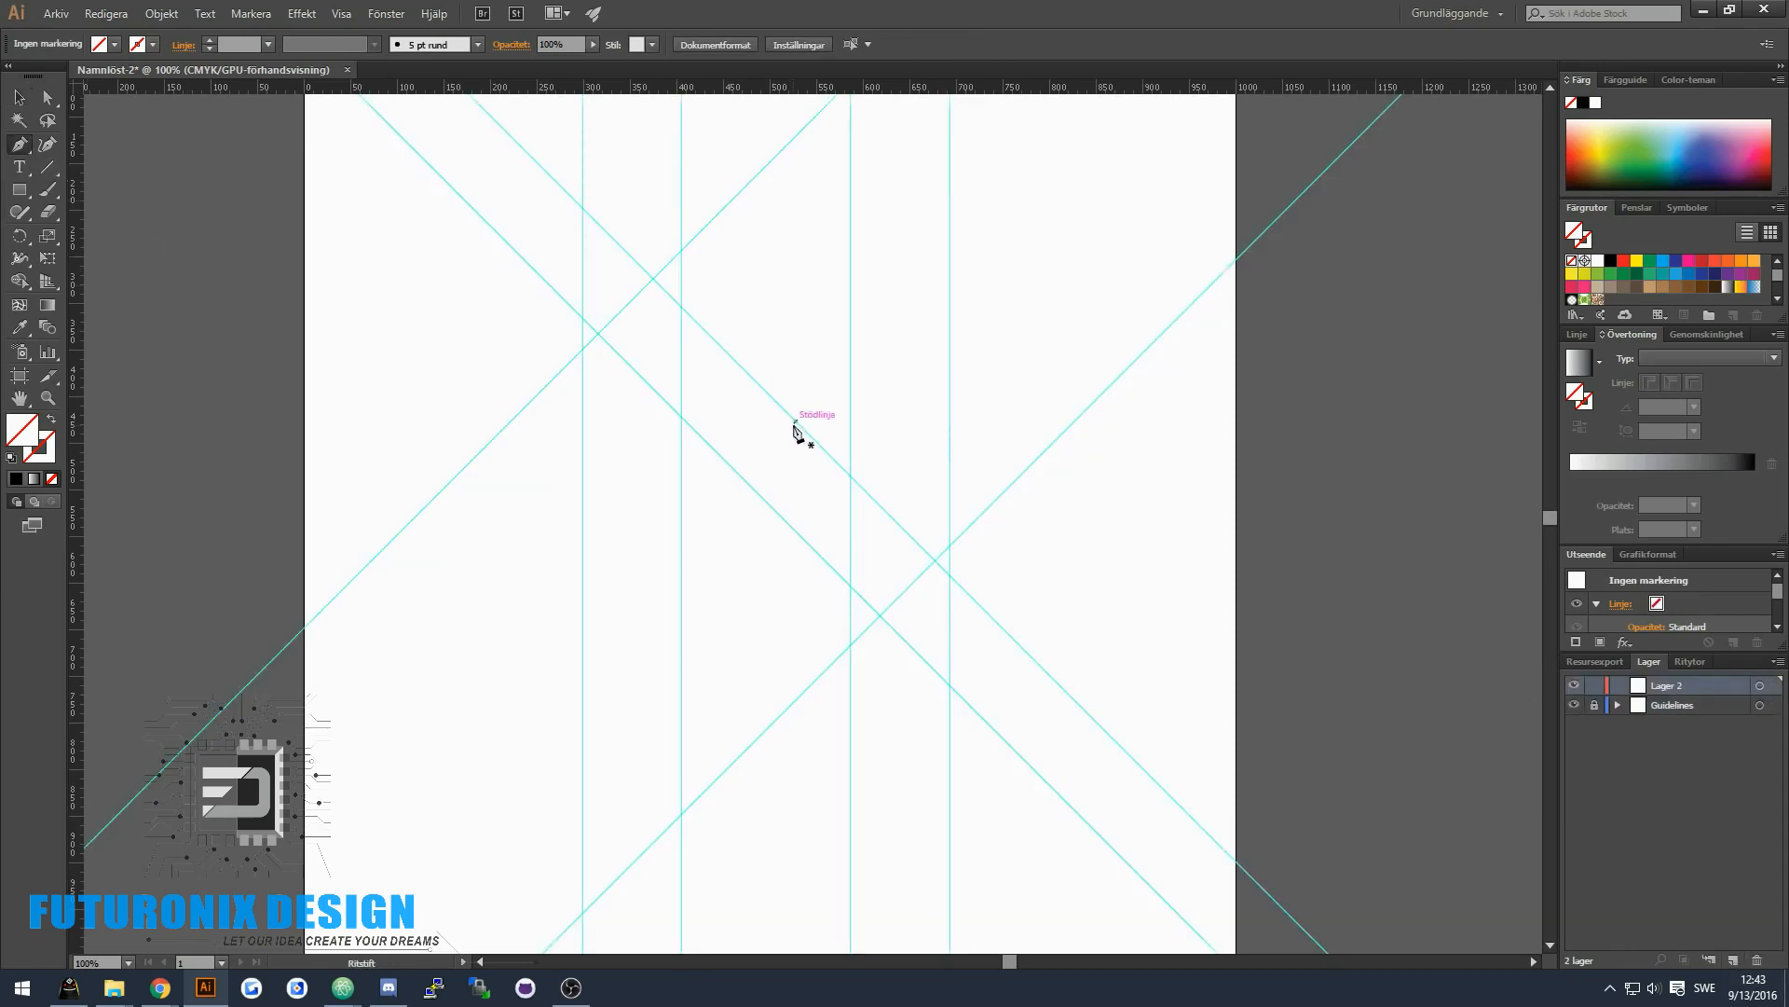
pyautogui.click(793, 420)
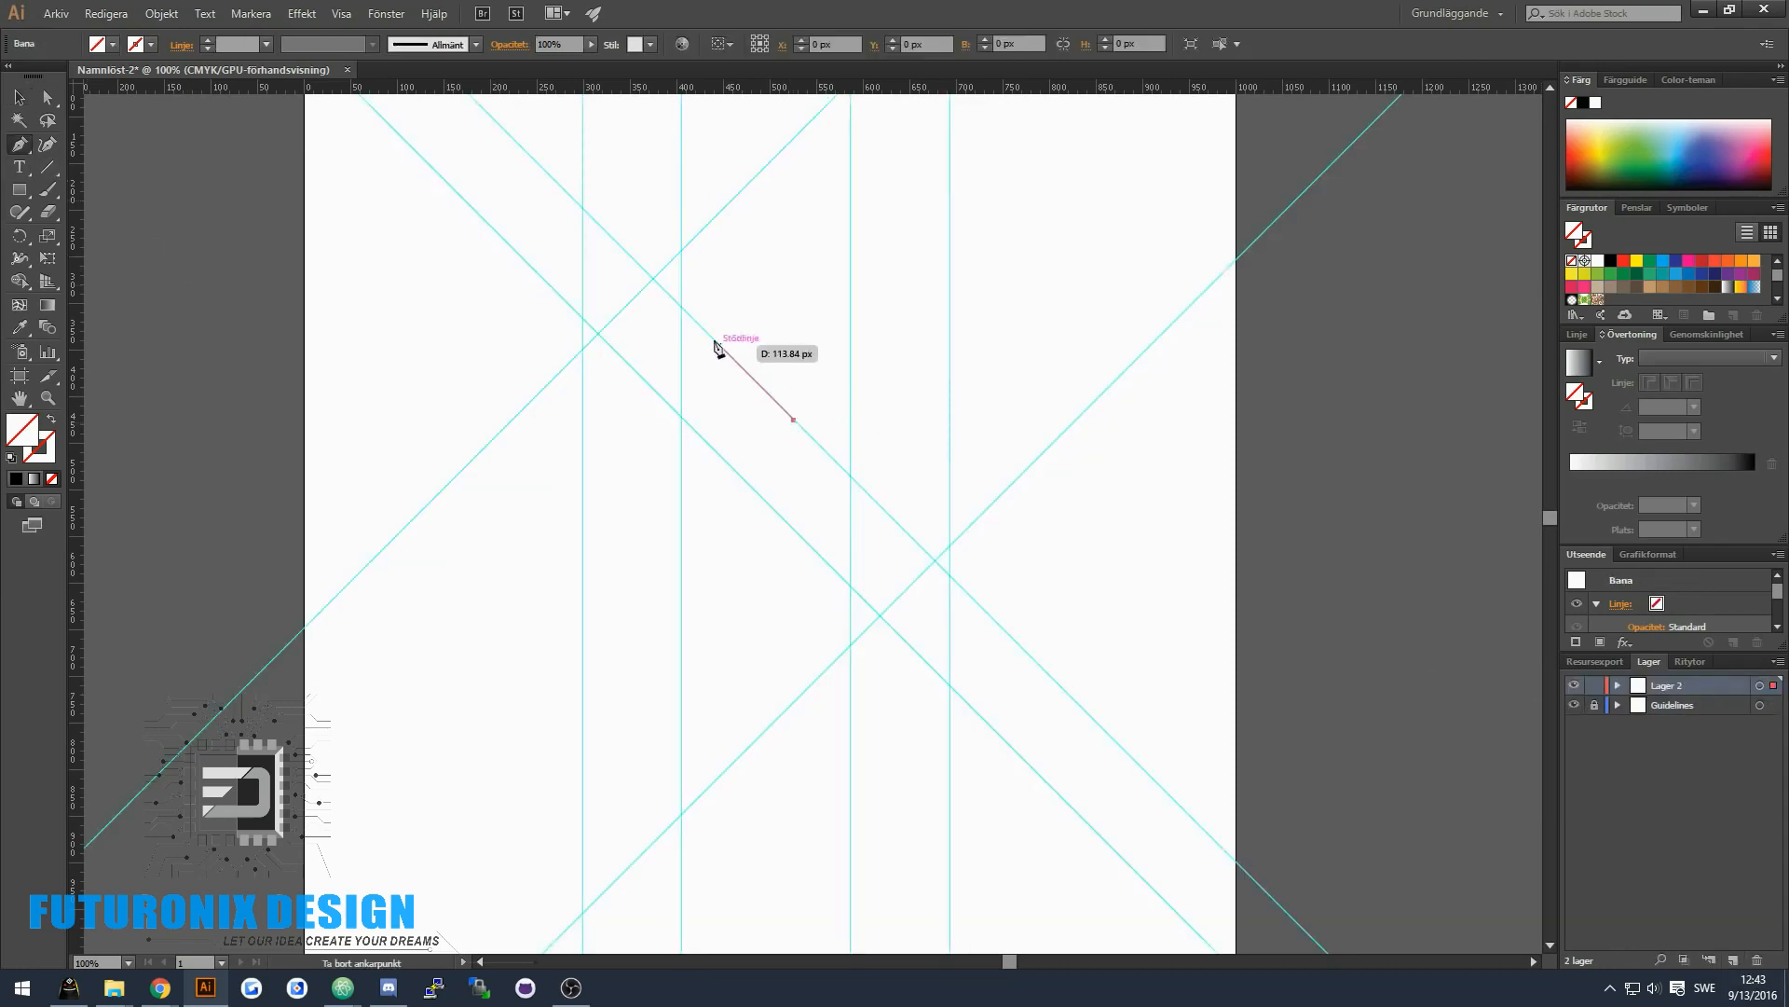
pyautogui.click(672, 298)
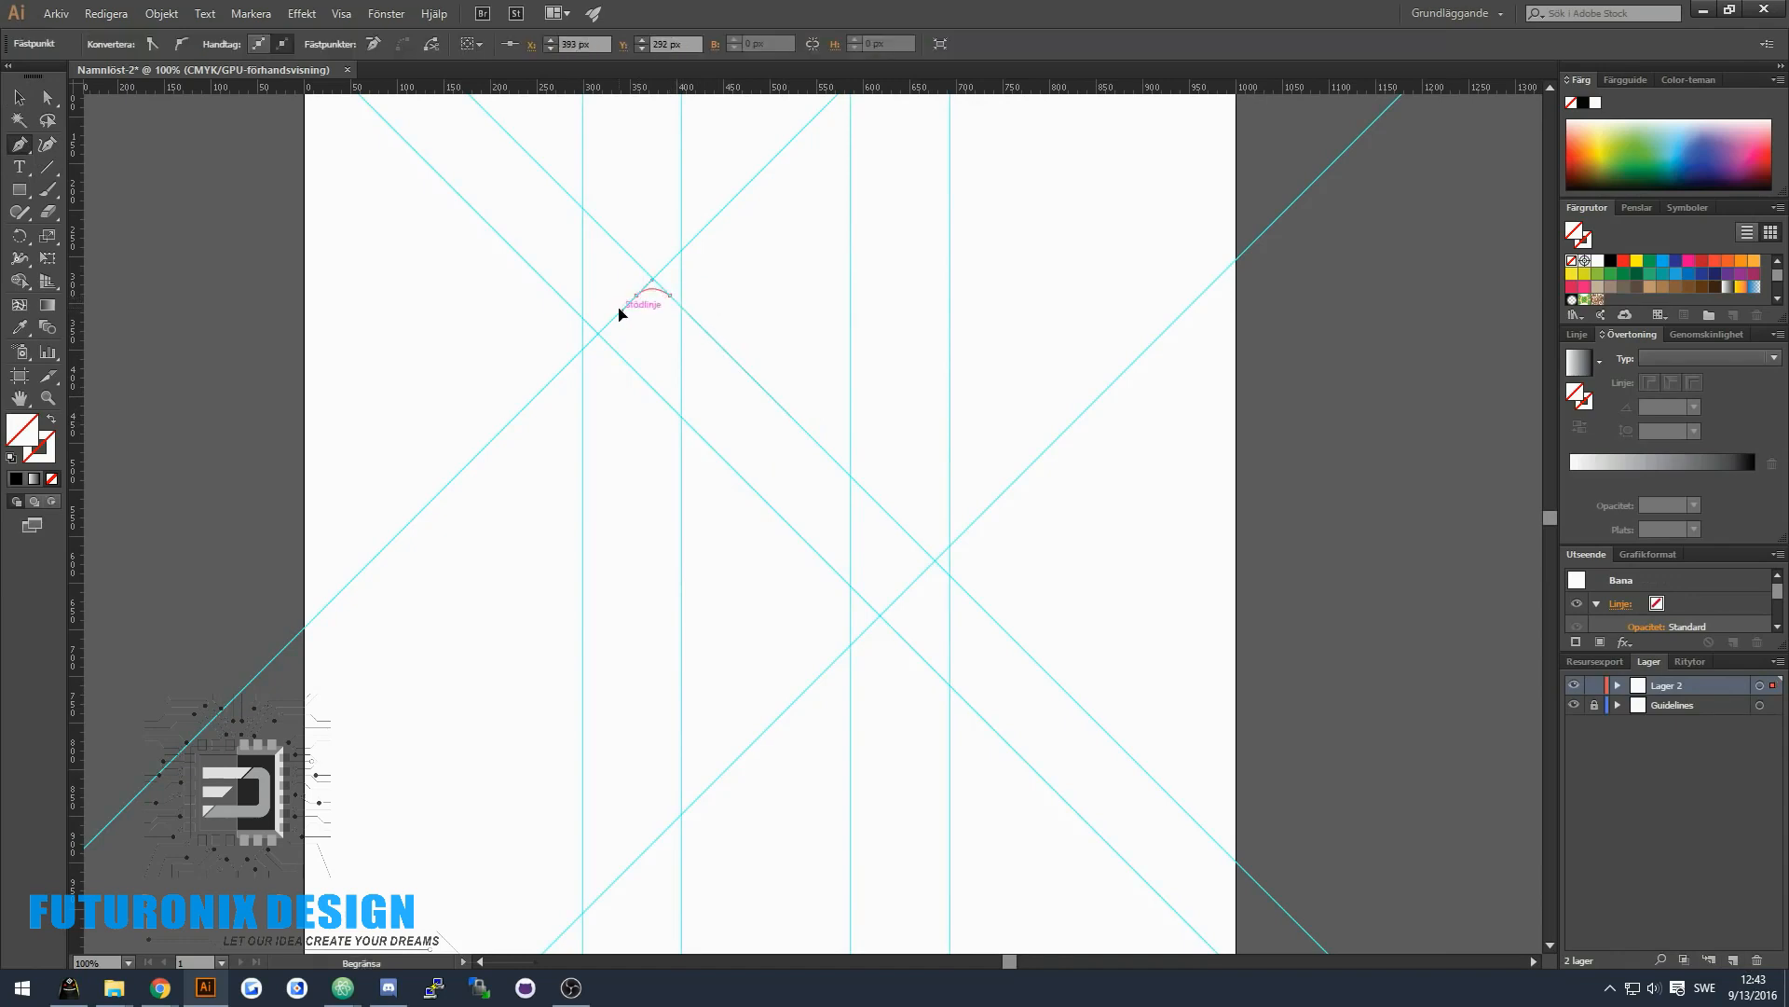
pyautogui.click(636, 297)
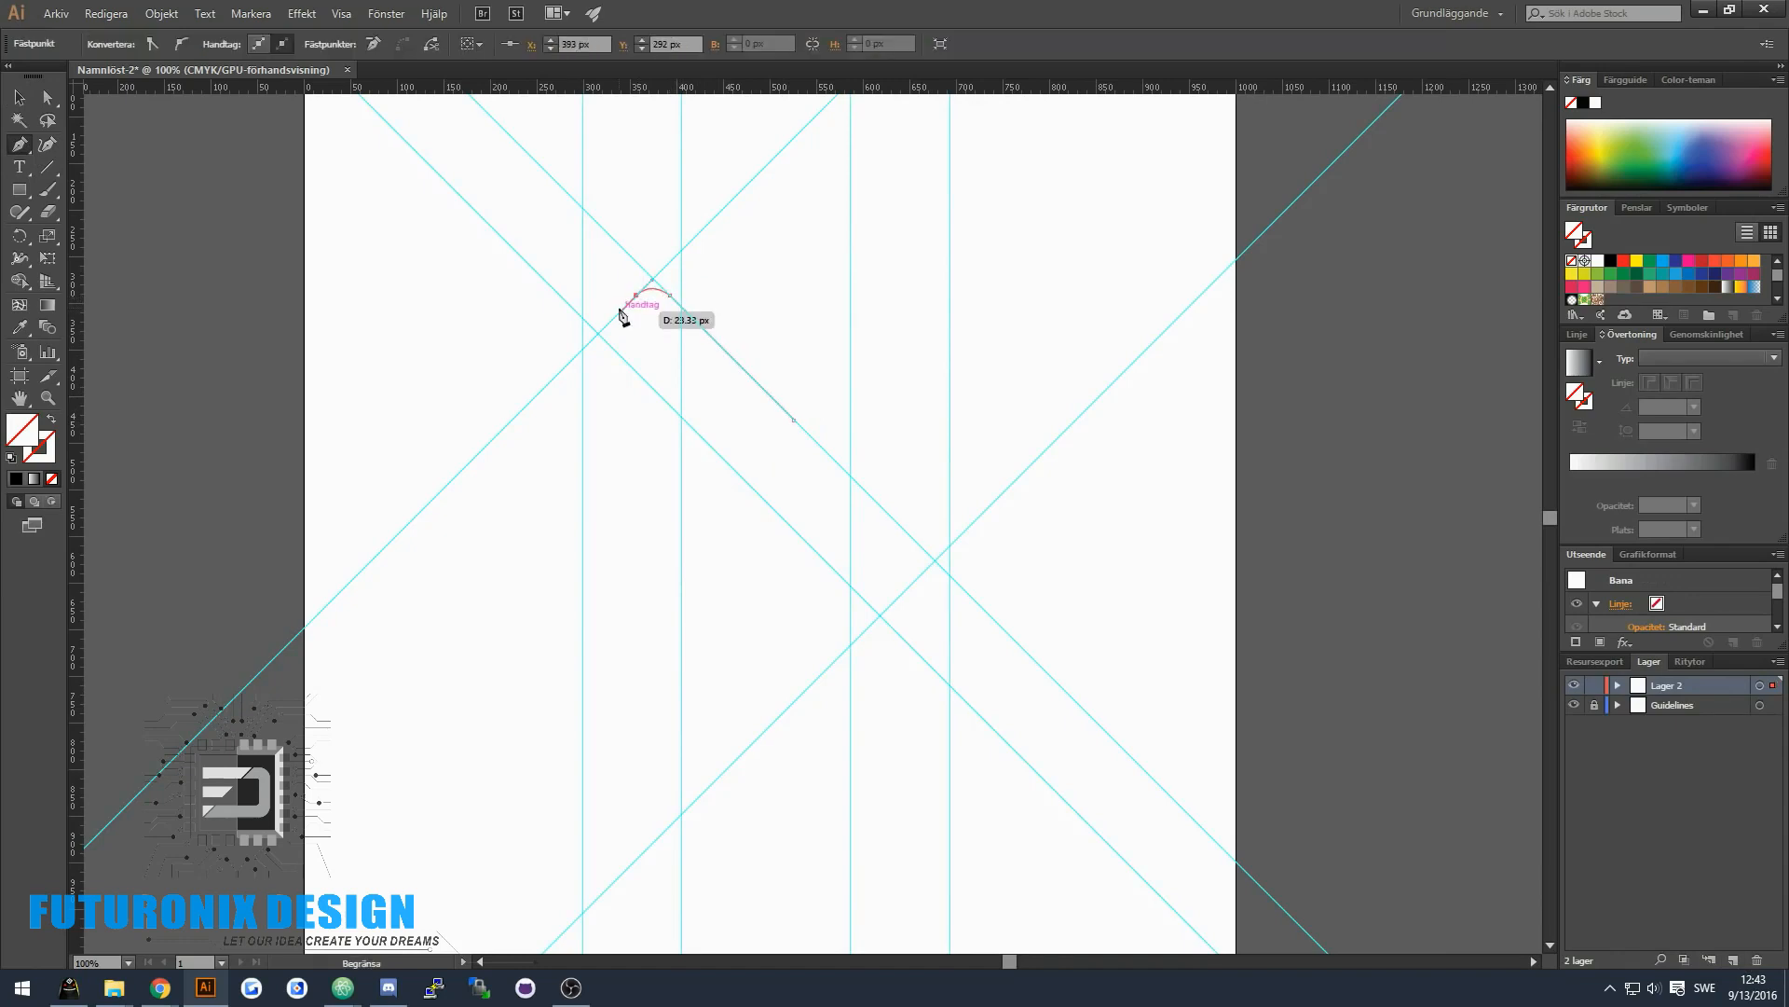
pyautogui.click(583, 350)
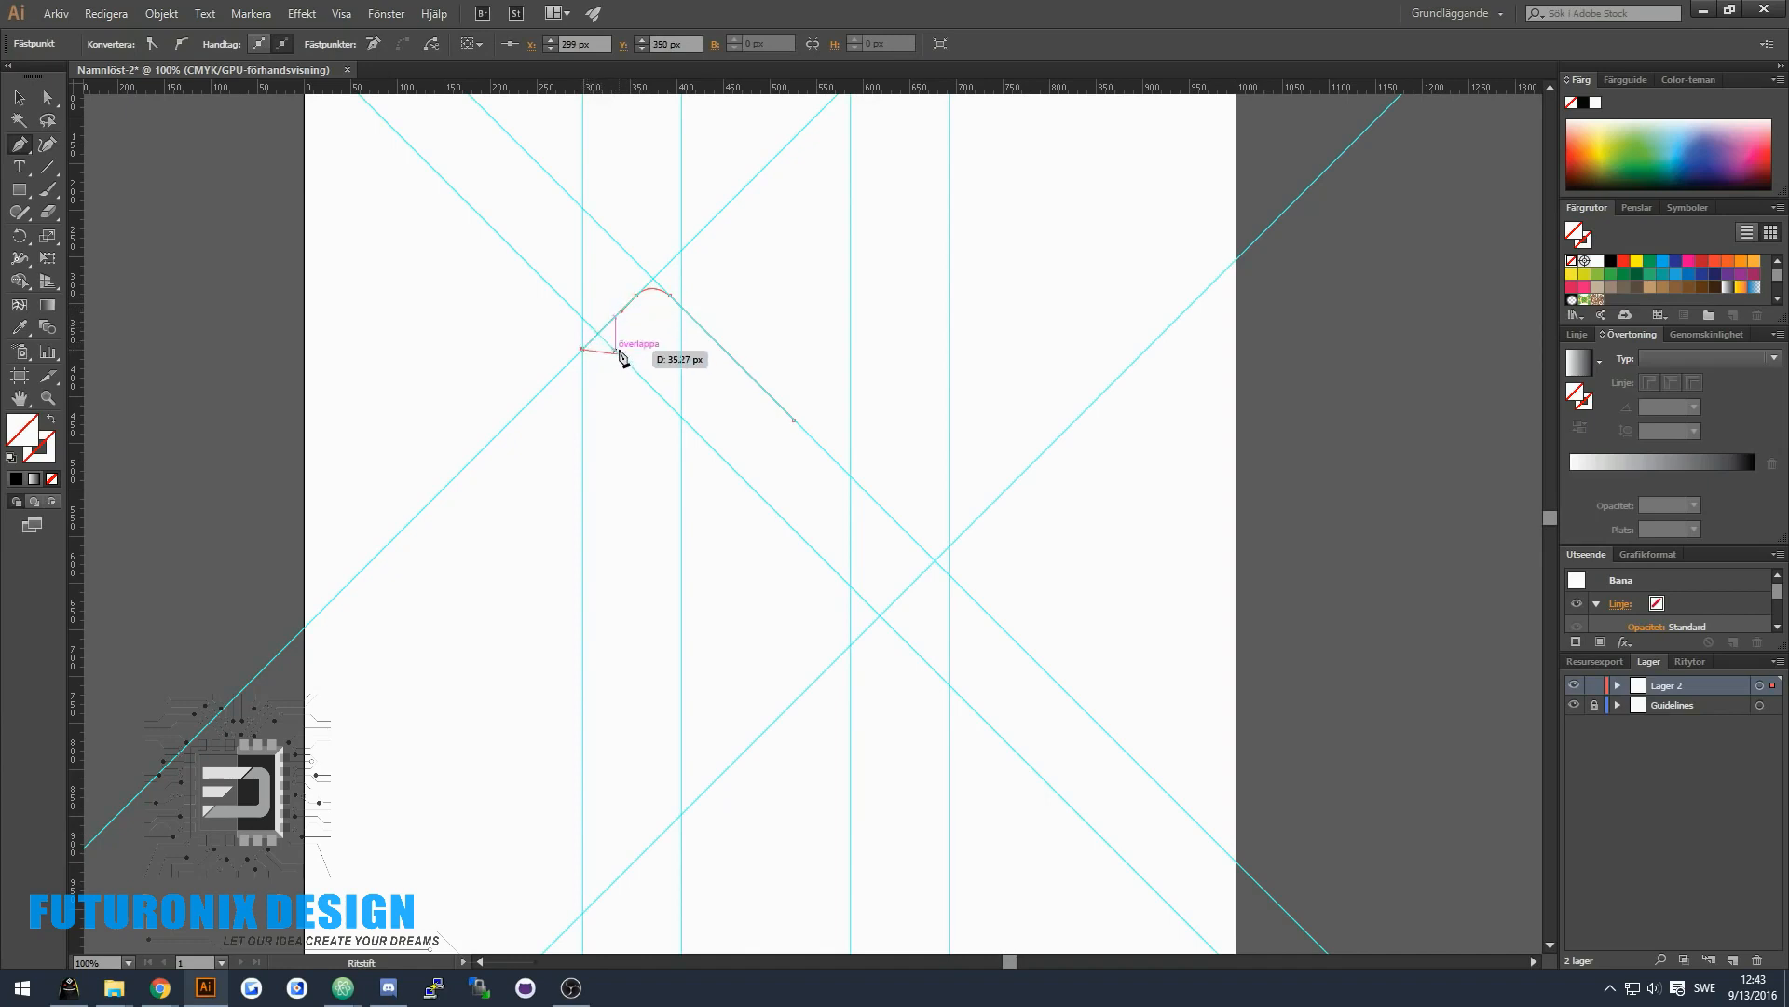
pyautogui.moveTo(615, 350); pyautogui.dragTo(632, 370)
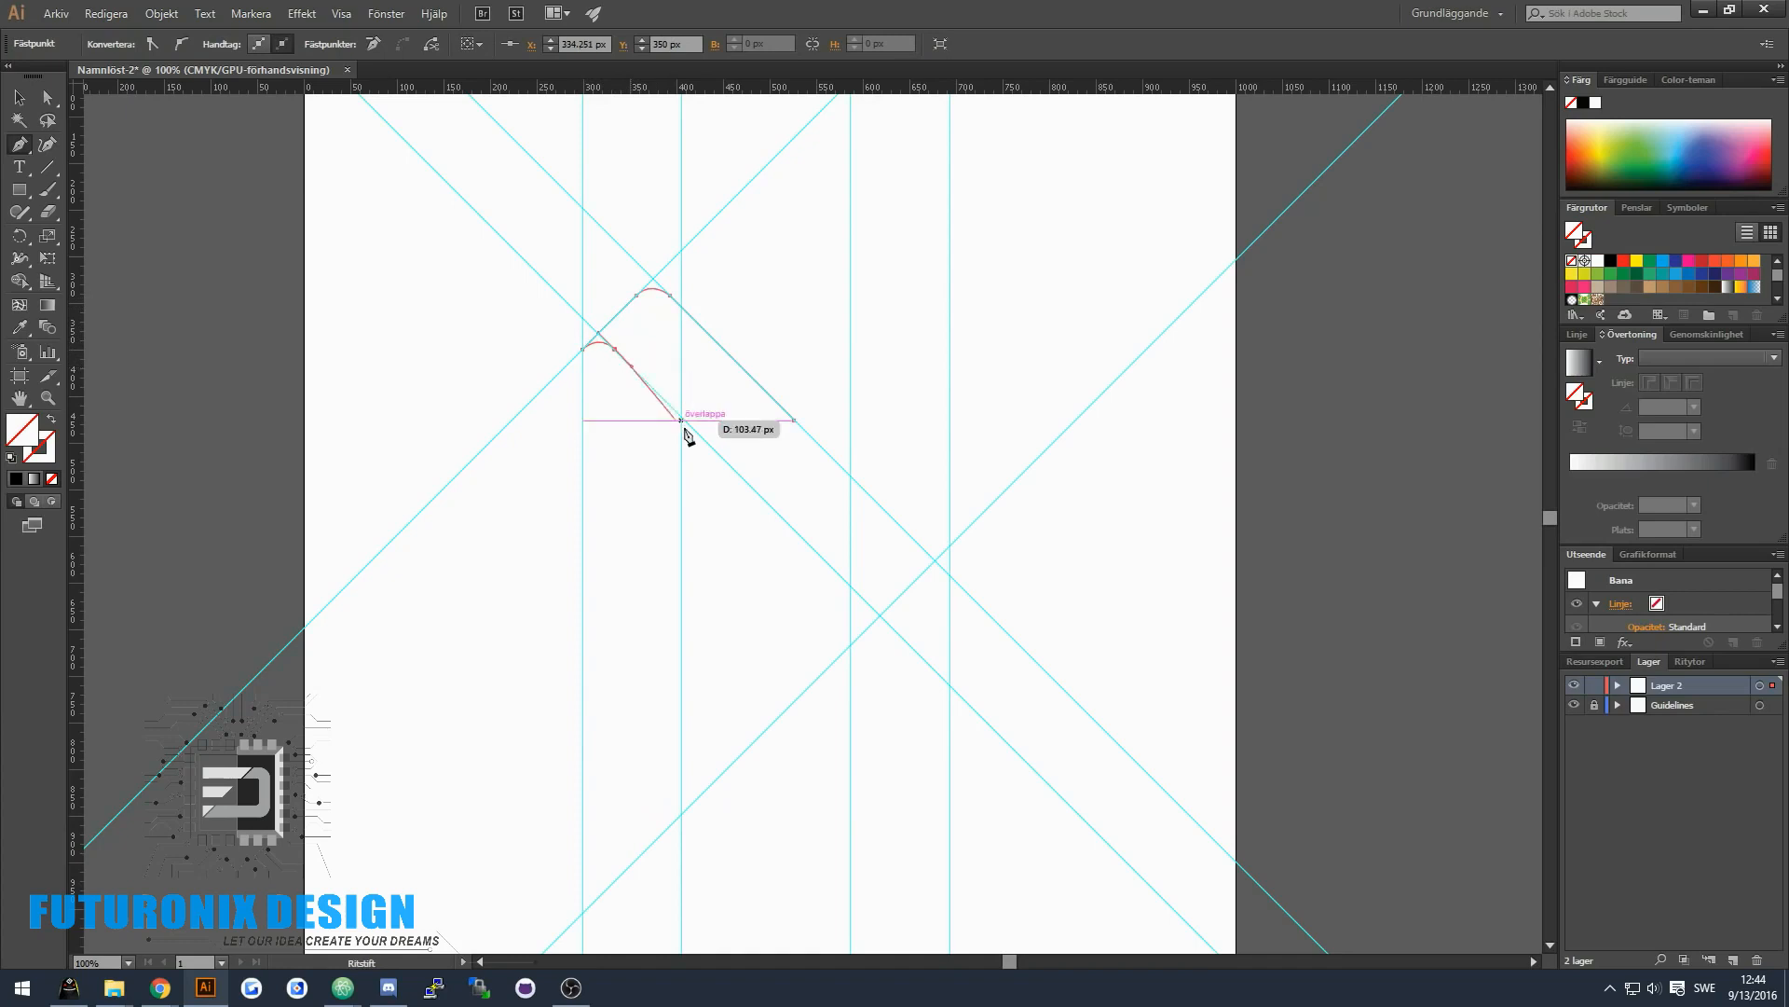
# - Trace the bar's lower edge and curved lower-right end along the guides and close the path, about 394 by 342 px overall
pyautogui.click(865, 601)
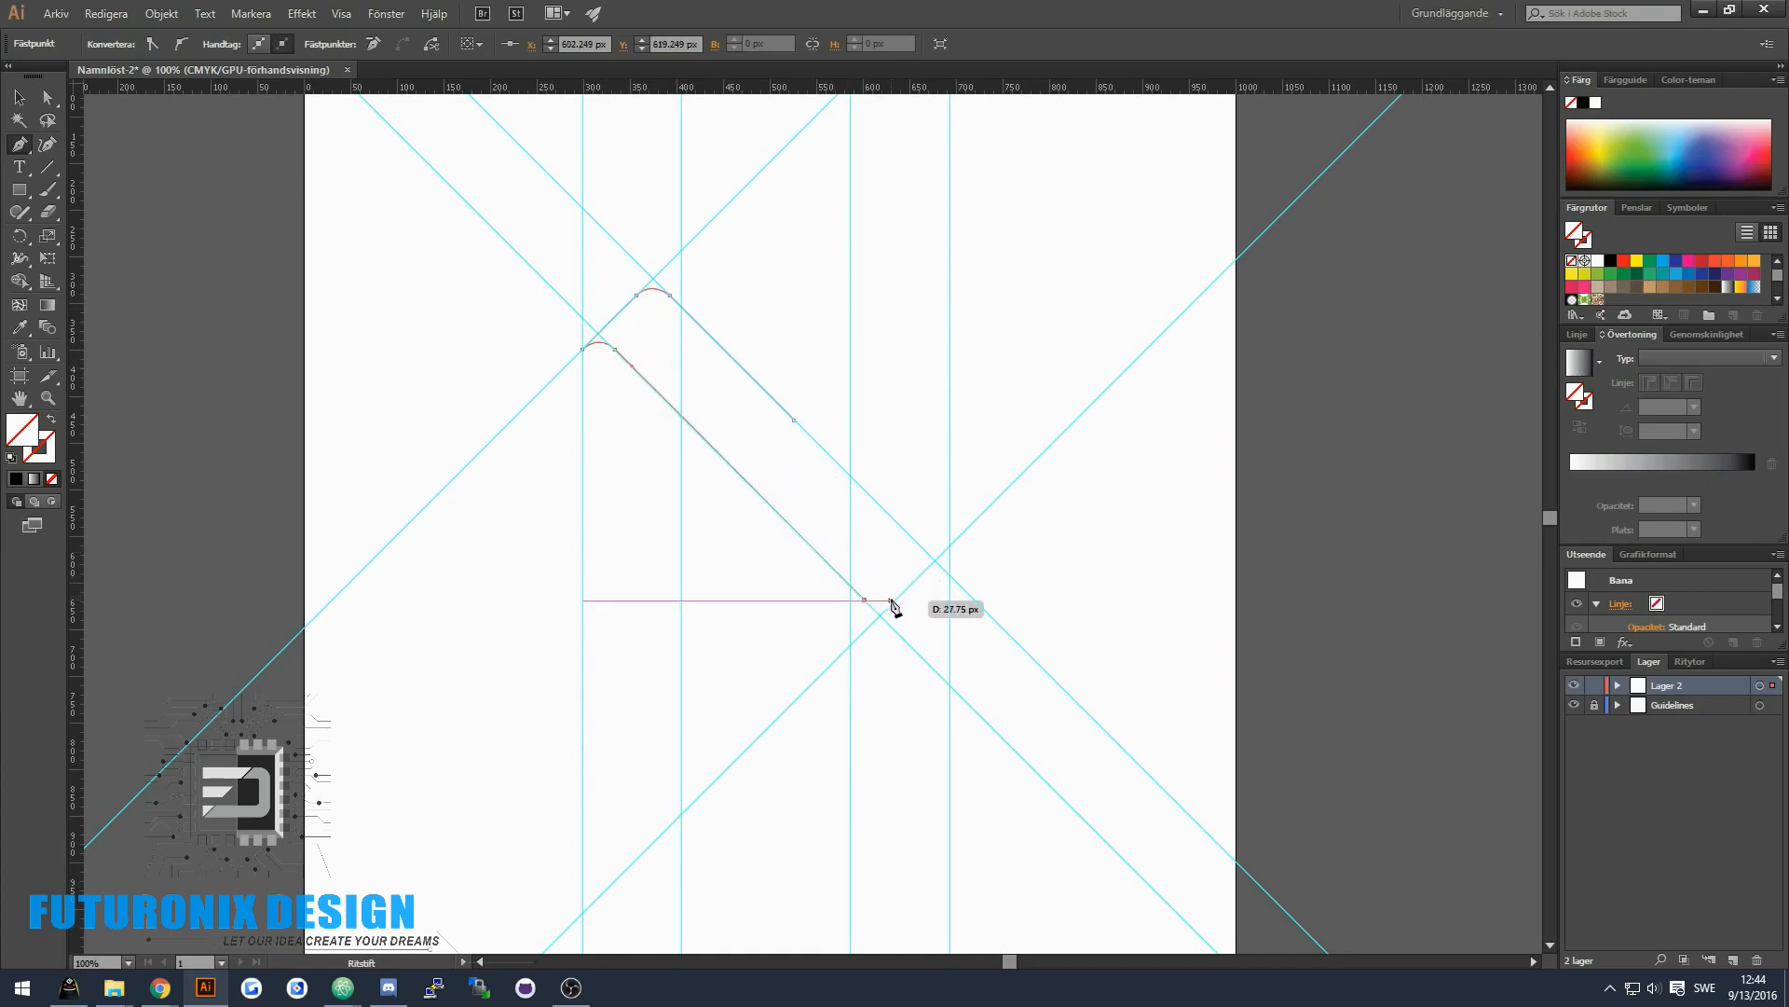
pyautogui.moveTo(894, 603); pyautogui.dragTo(906, 593)
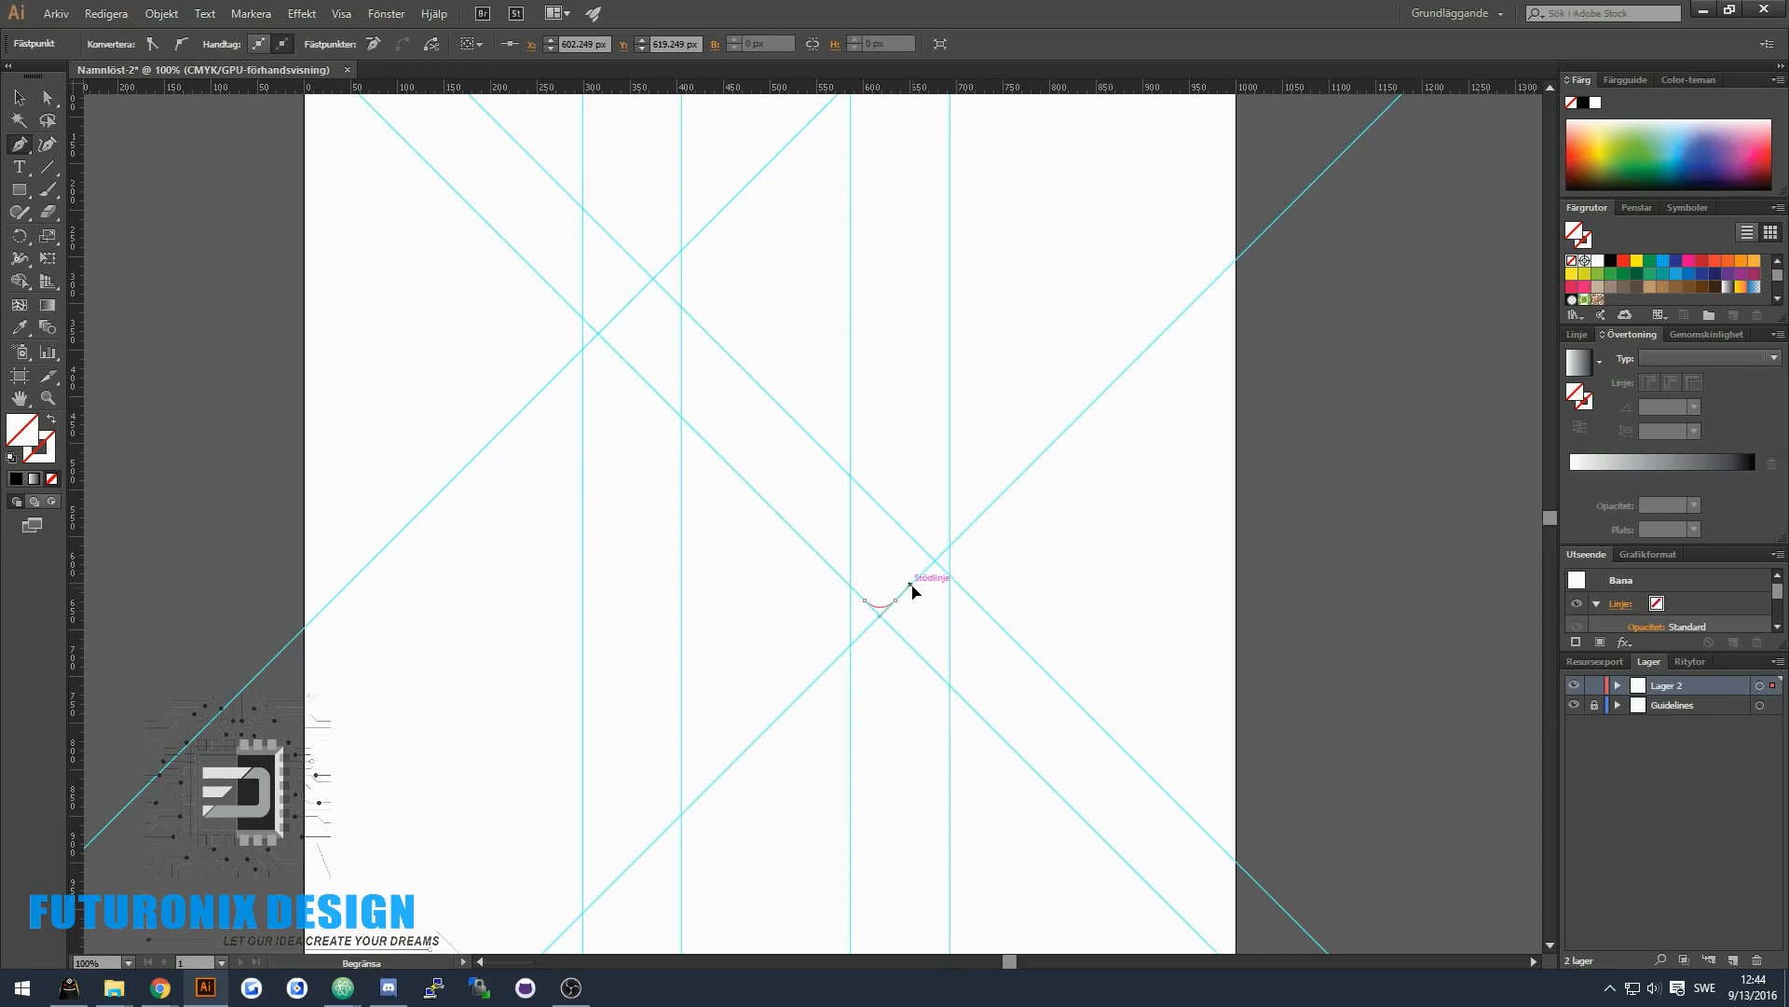
pyautogui.moveTo(911, 585); pyautogui.dragTo(911, 586)
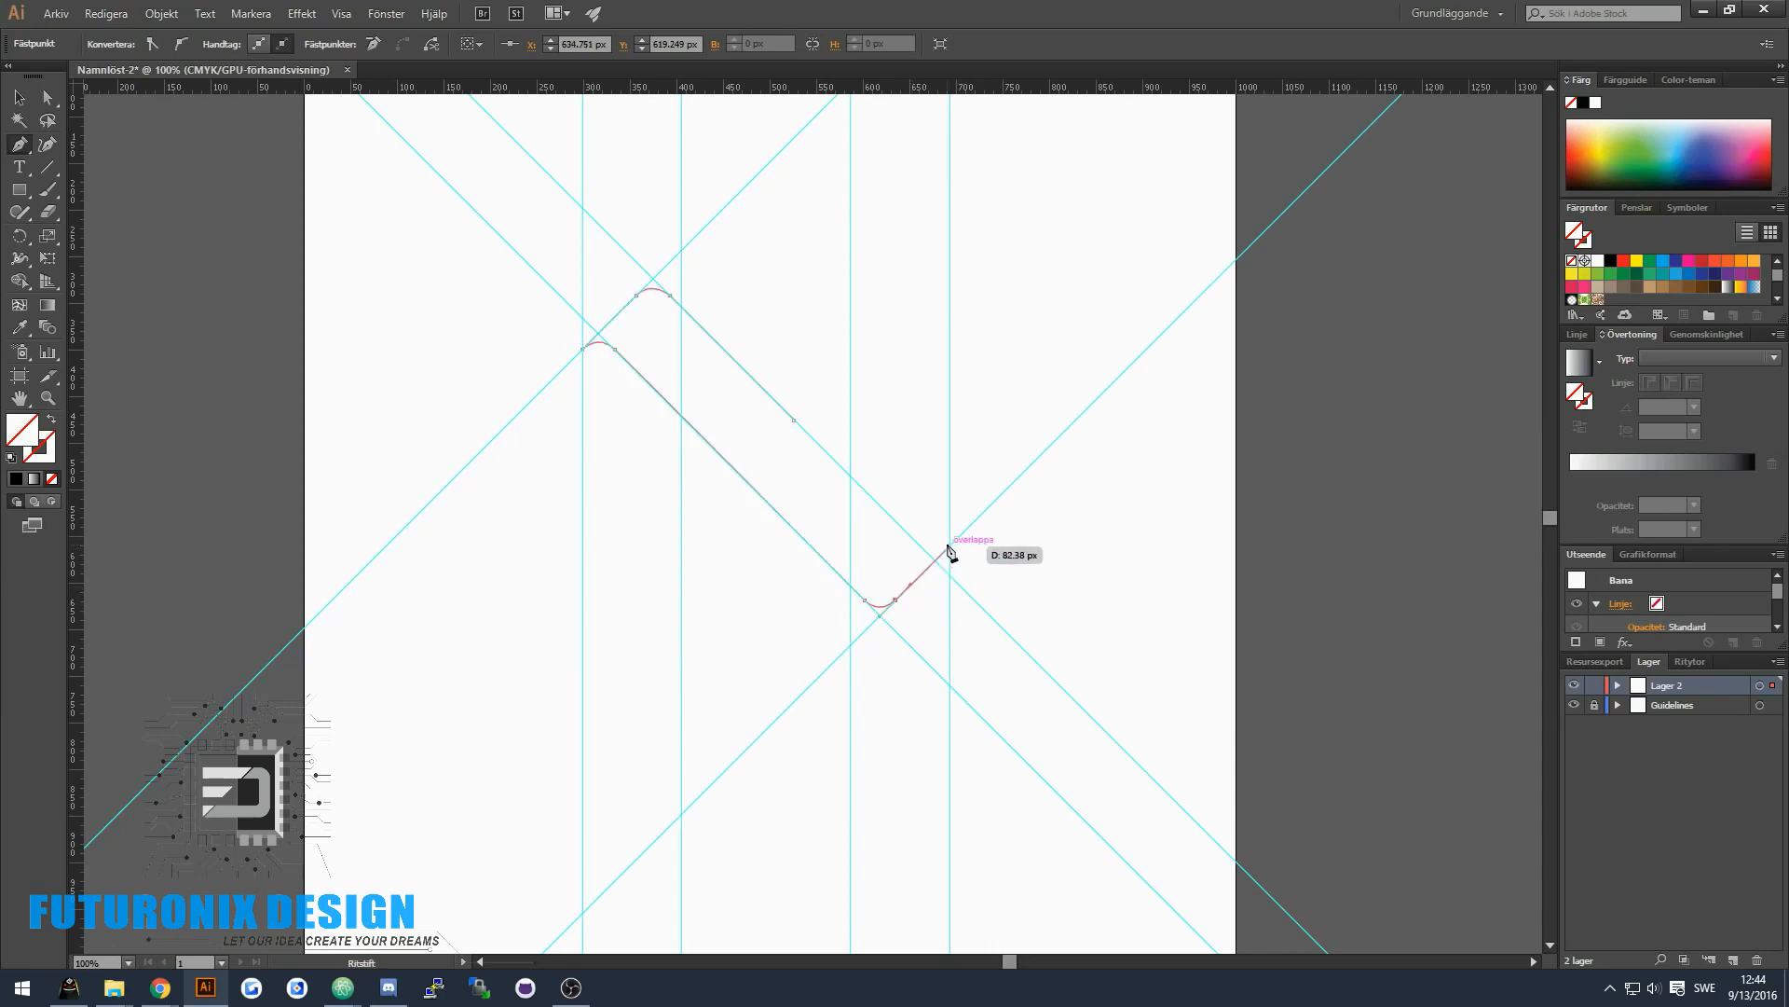
pyautogui.click(950, 547)
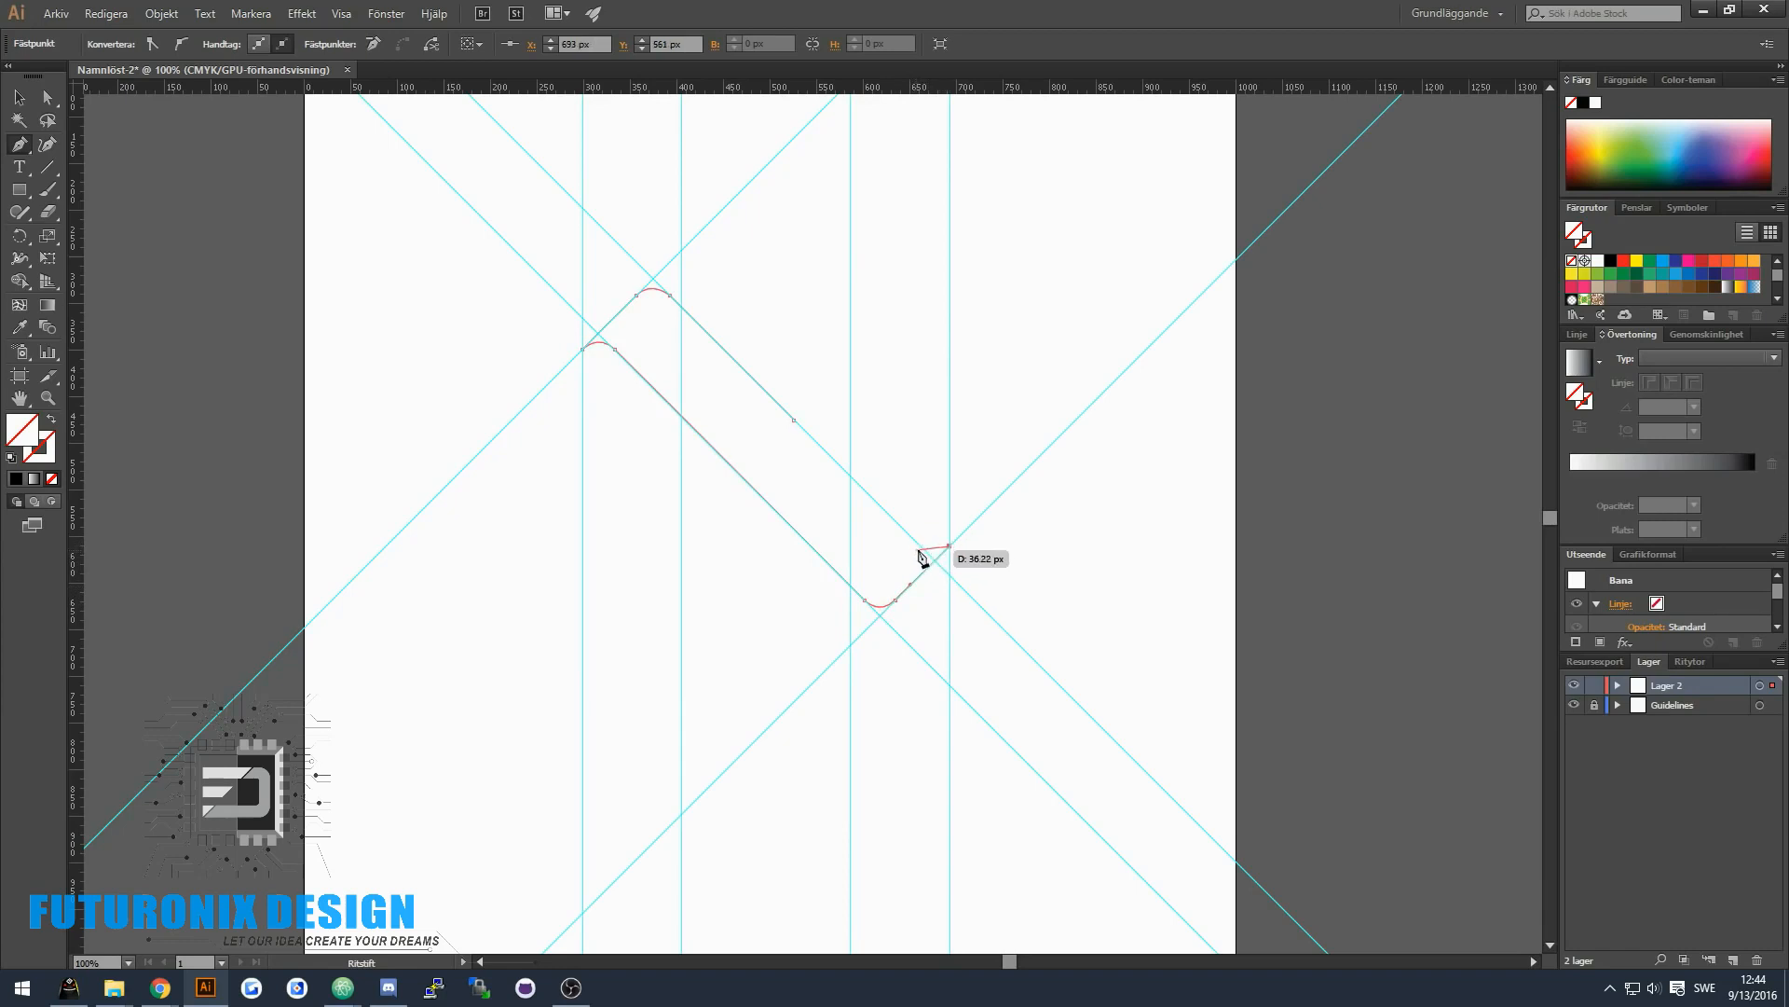
pyautogui.keyDown('ctrl'); pyautogui.click(912, 549); pyautogui.keyUp('ctrl')
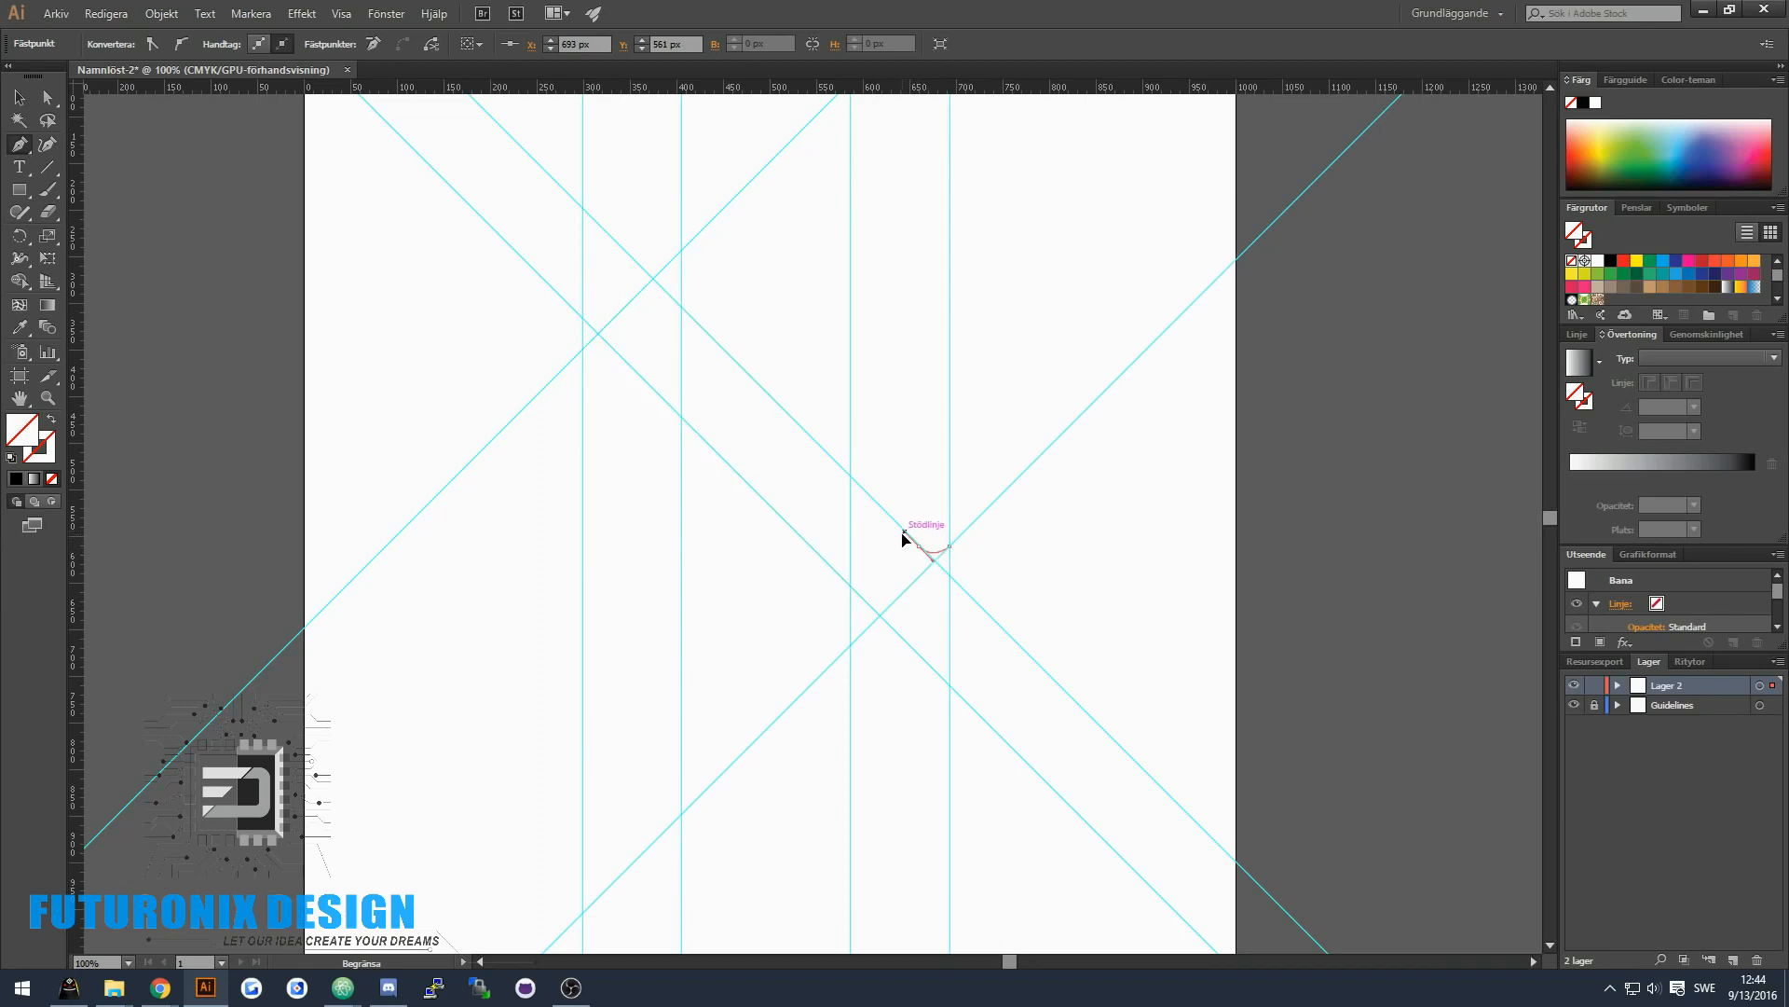
pyautogui.click(902, 533)
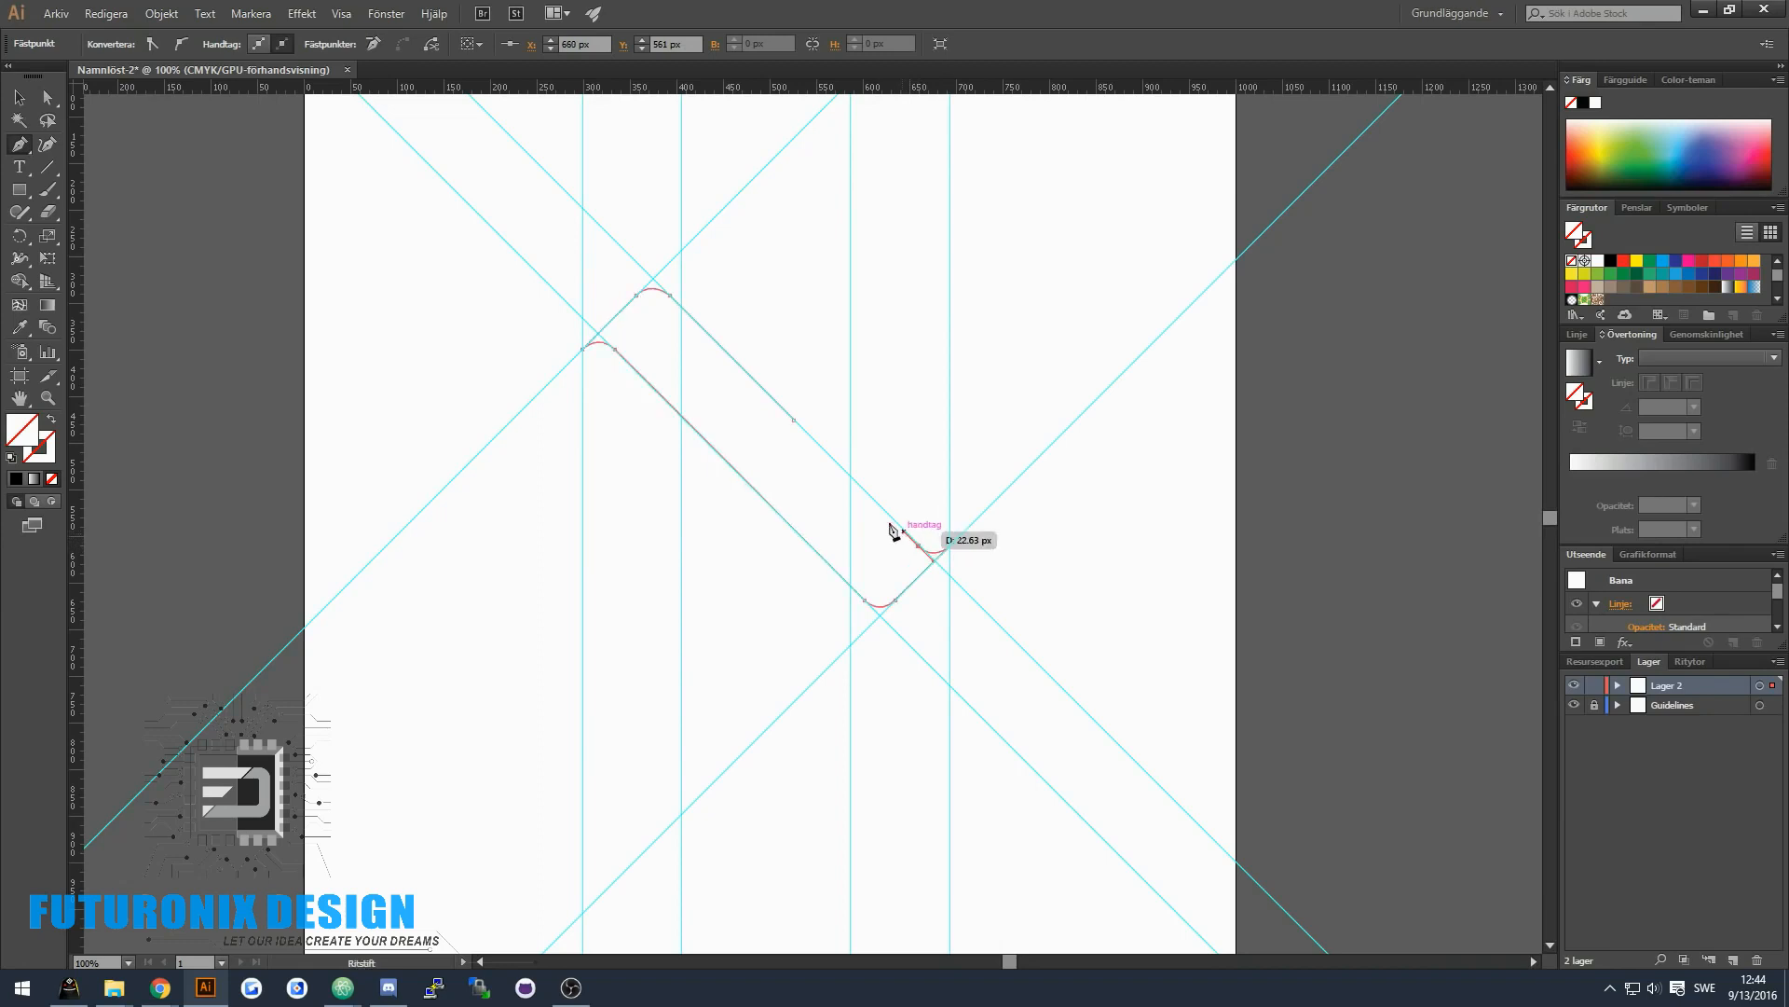
pyautogui.press('v')
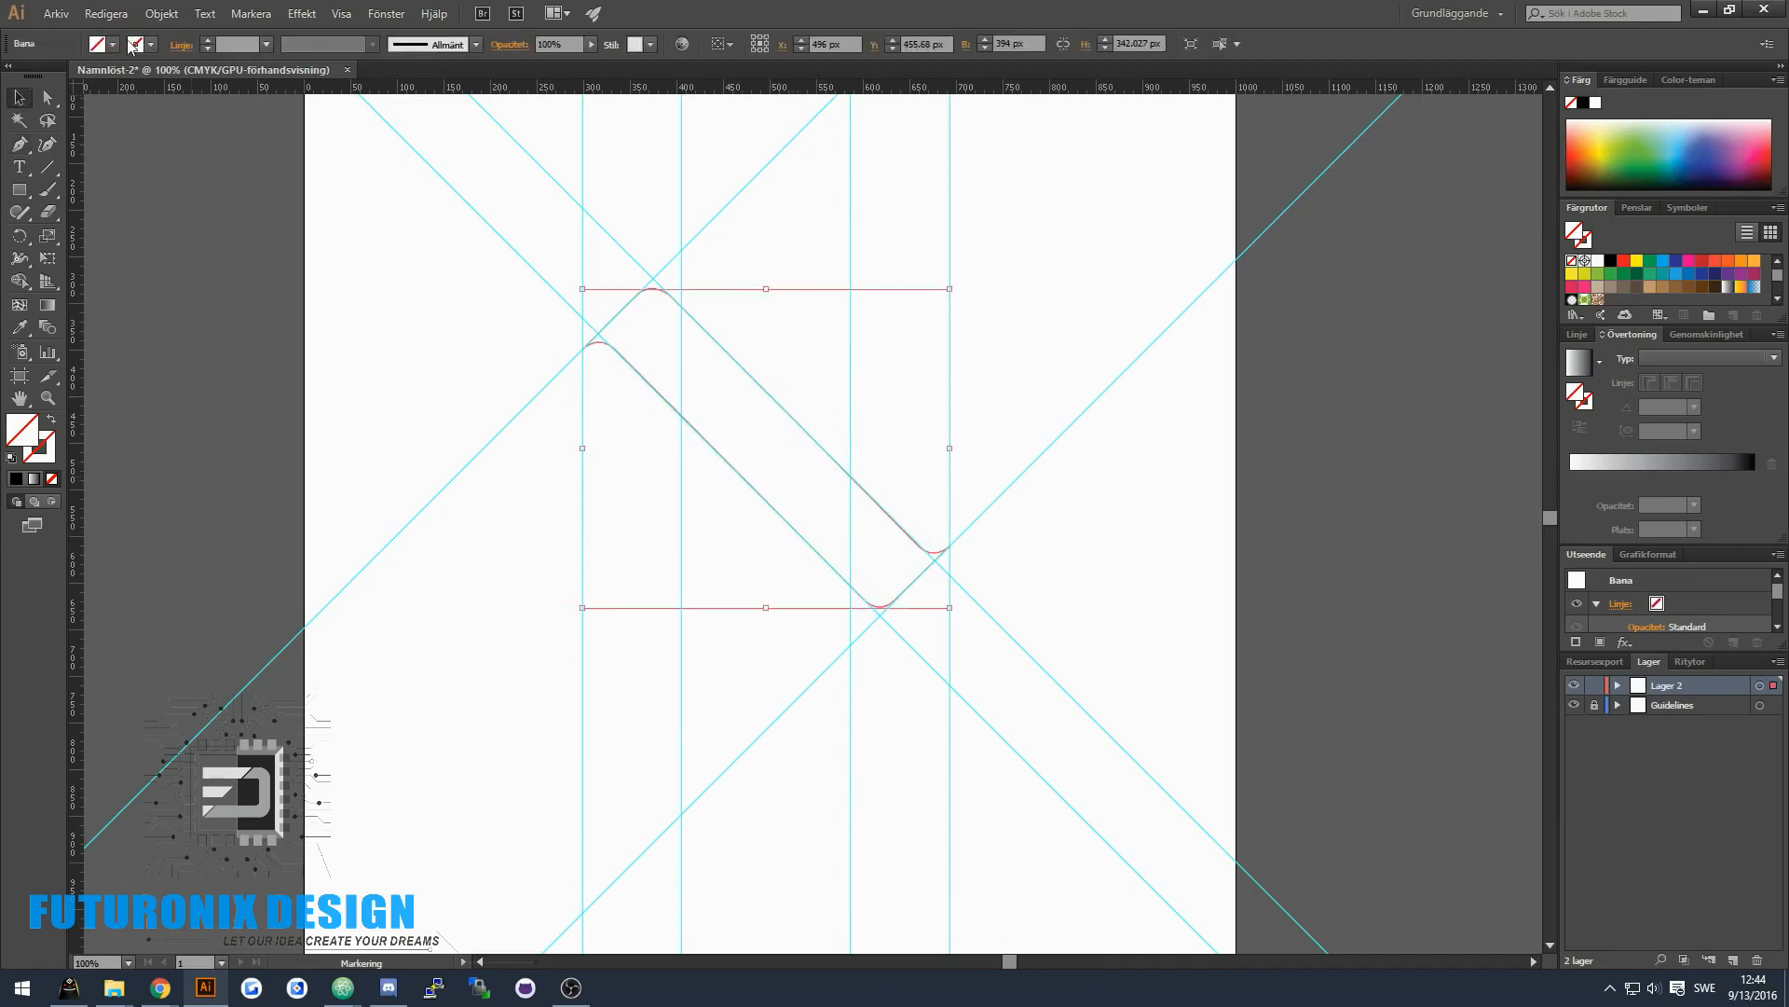
# - Fill the diagonal bar with black and deselect it
pyautogui.click(131, 45)
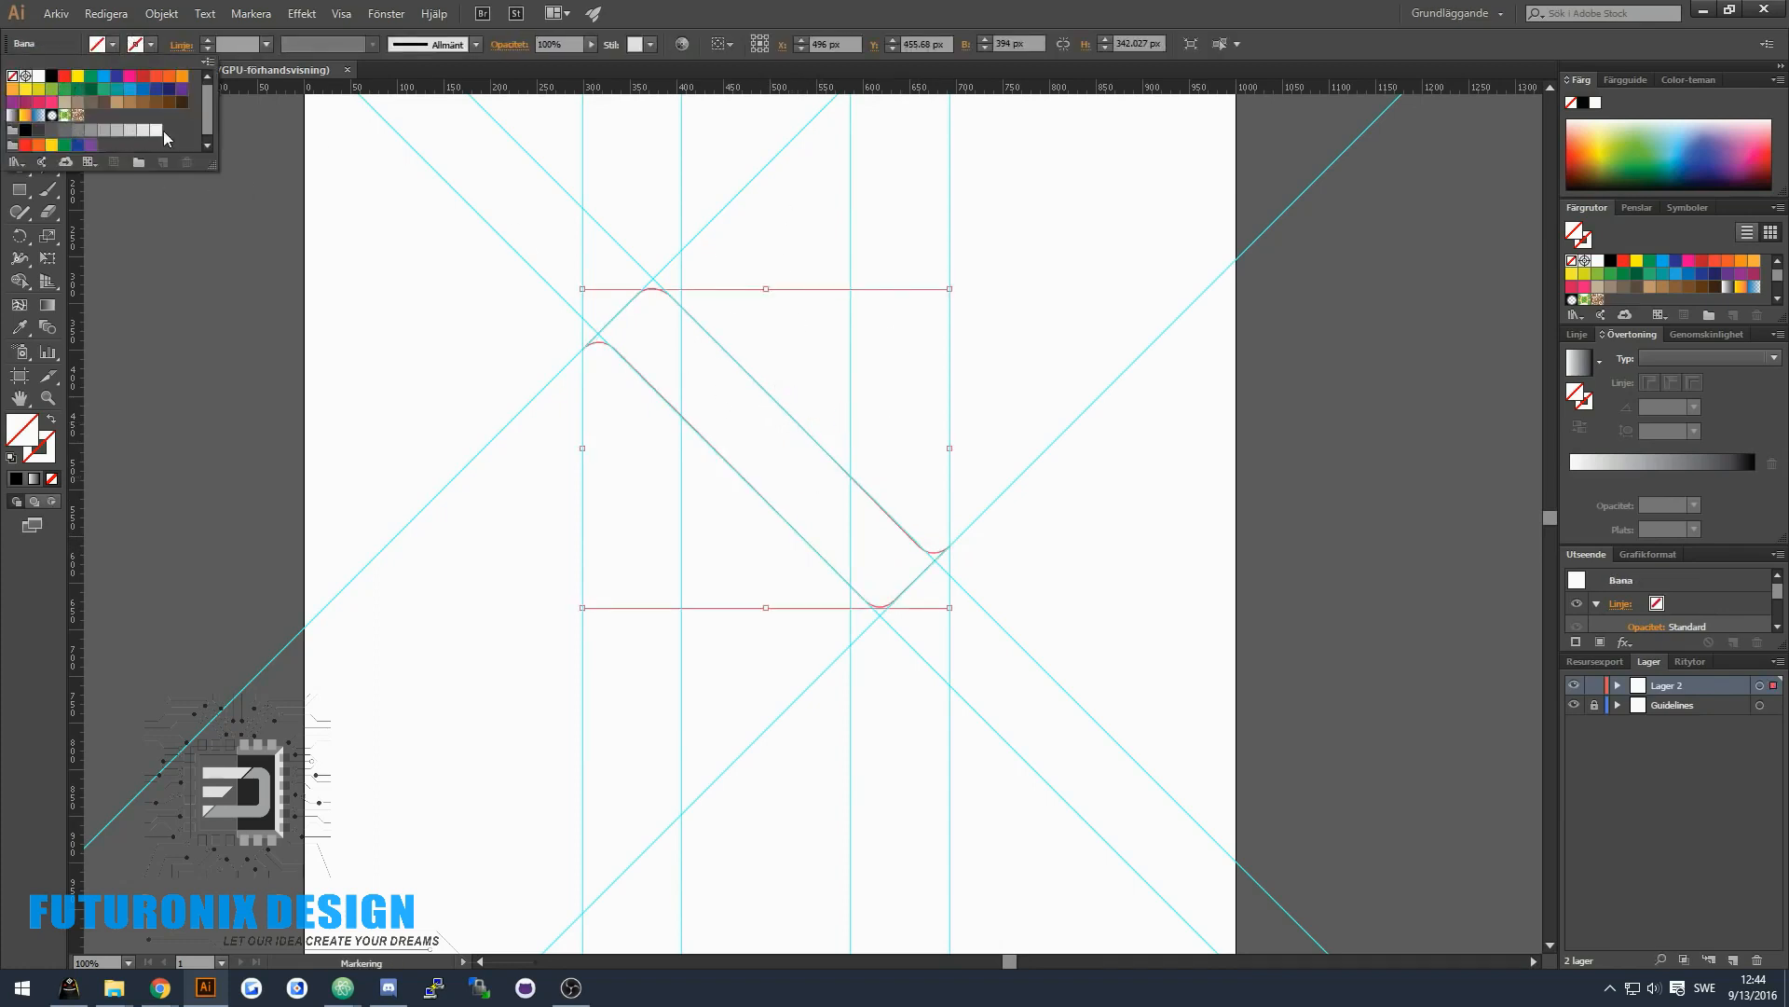
pyautogui.click(52, 77)
pyautogui.click(814, 250)
# - Unlock the Guidelines layer and move the two inner vertical guides outward to the bar's top and bottom corner intersections
pyautogui.click(1593, 704)
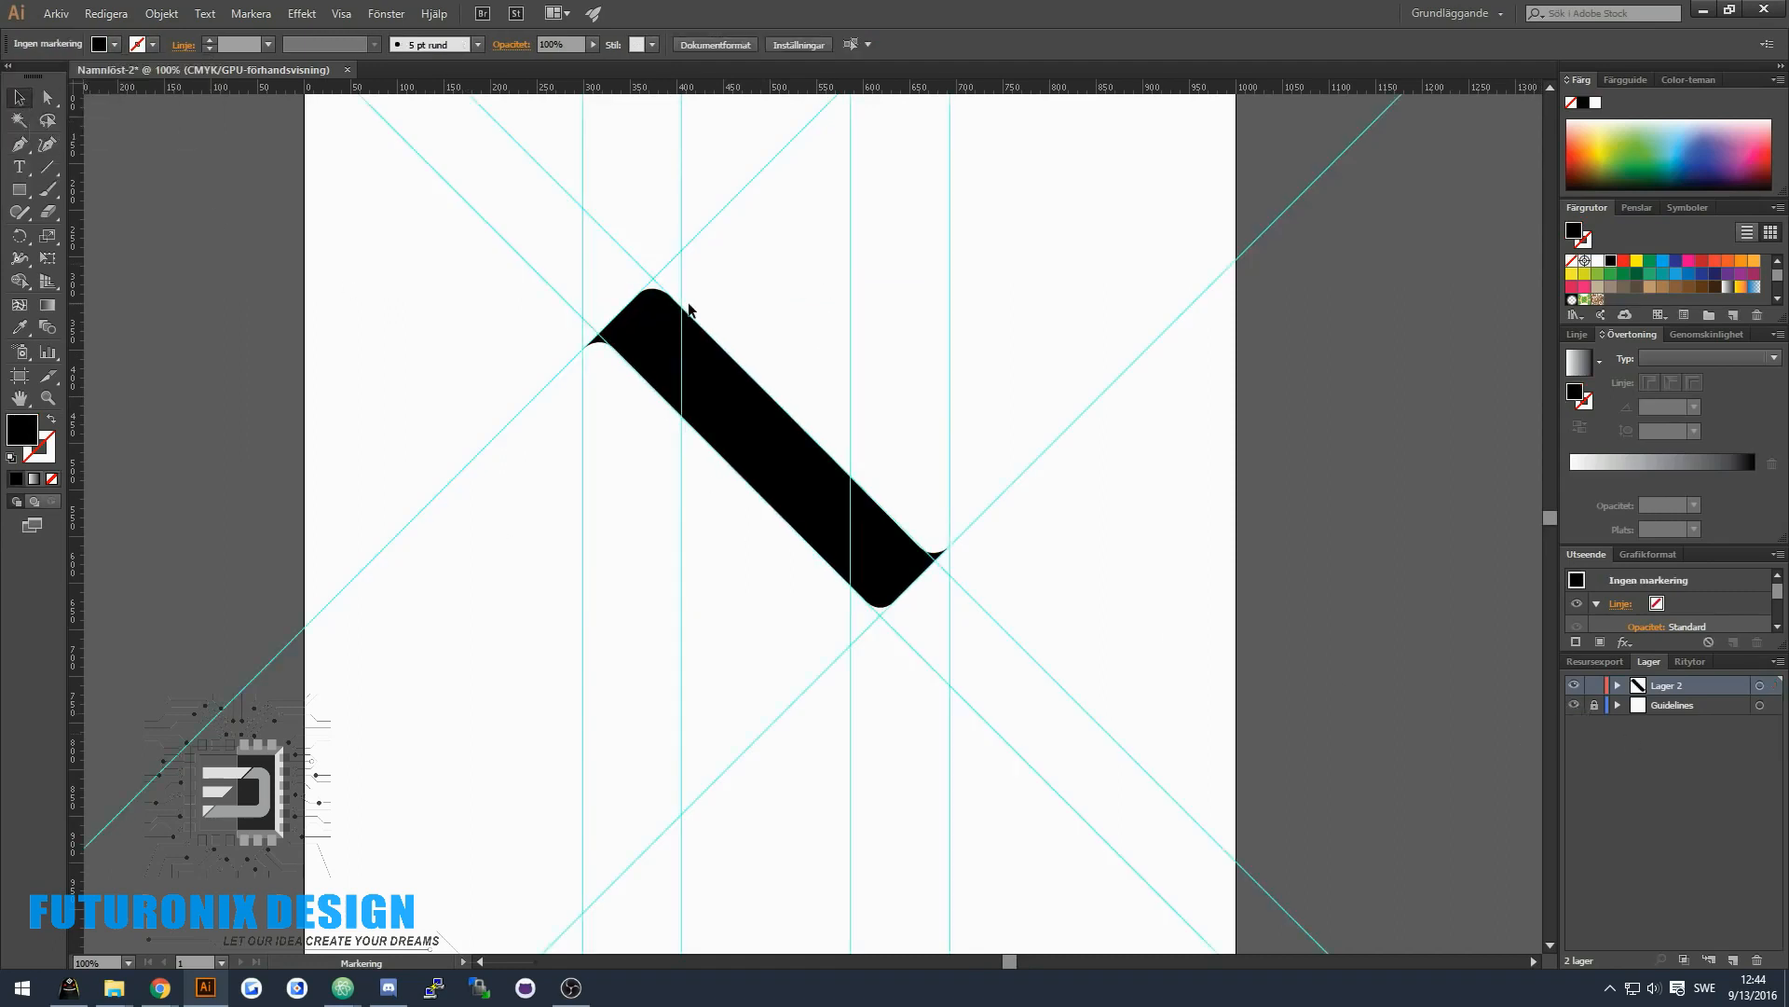
pyautogui.moveTo(682, 306); pyautogui.dragTo(653, 306)
pyautogui.moveTo(850, 372); pyautogui.dragTo(880, 373)
pyautogui.click(845, 332)
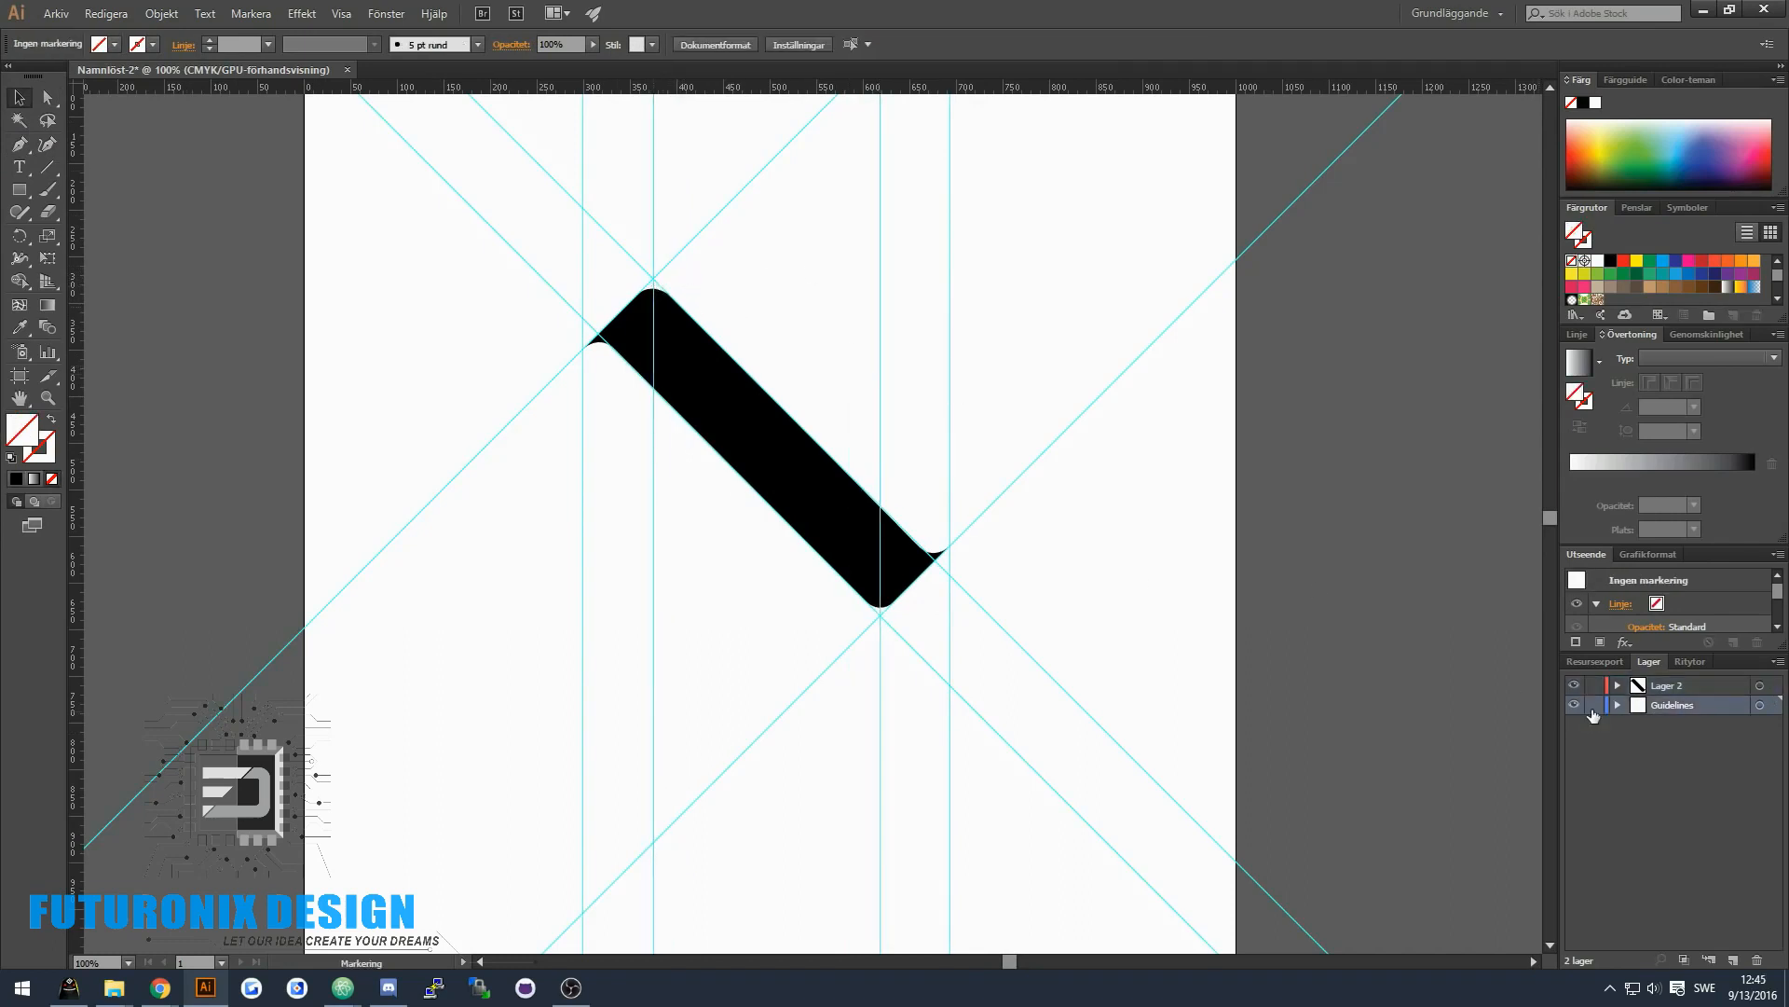
# - Add horizontal guides through the bar's top and bottom corner intersections, the lower at Y 635 px, and lock the Guidelines layer
pyautogui.press('p')
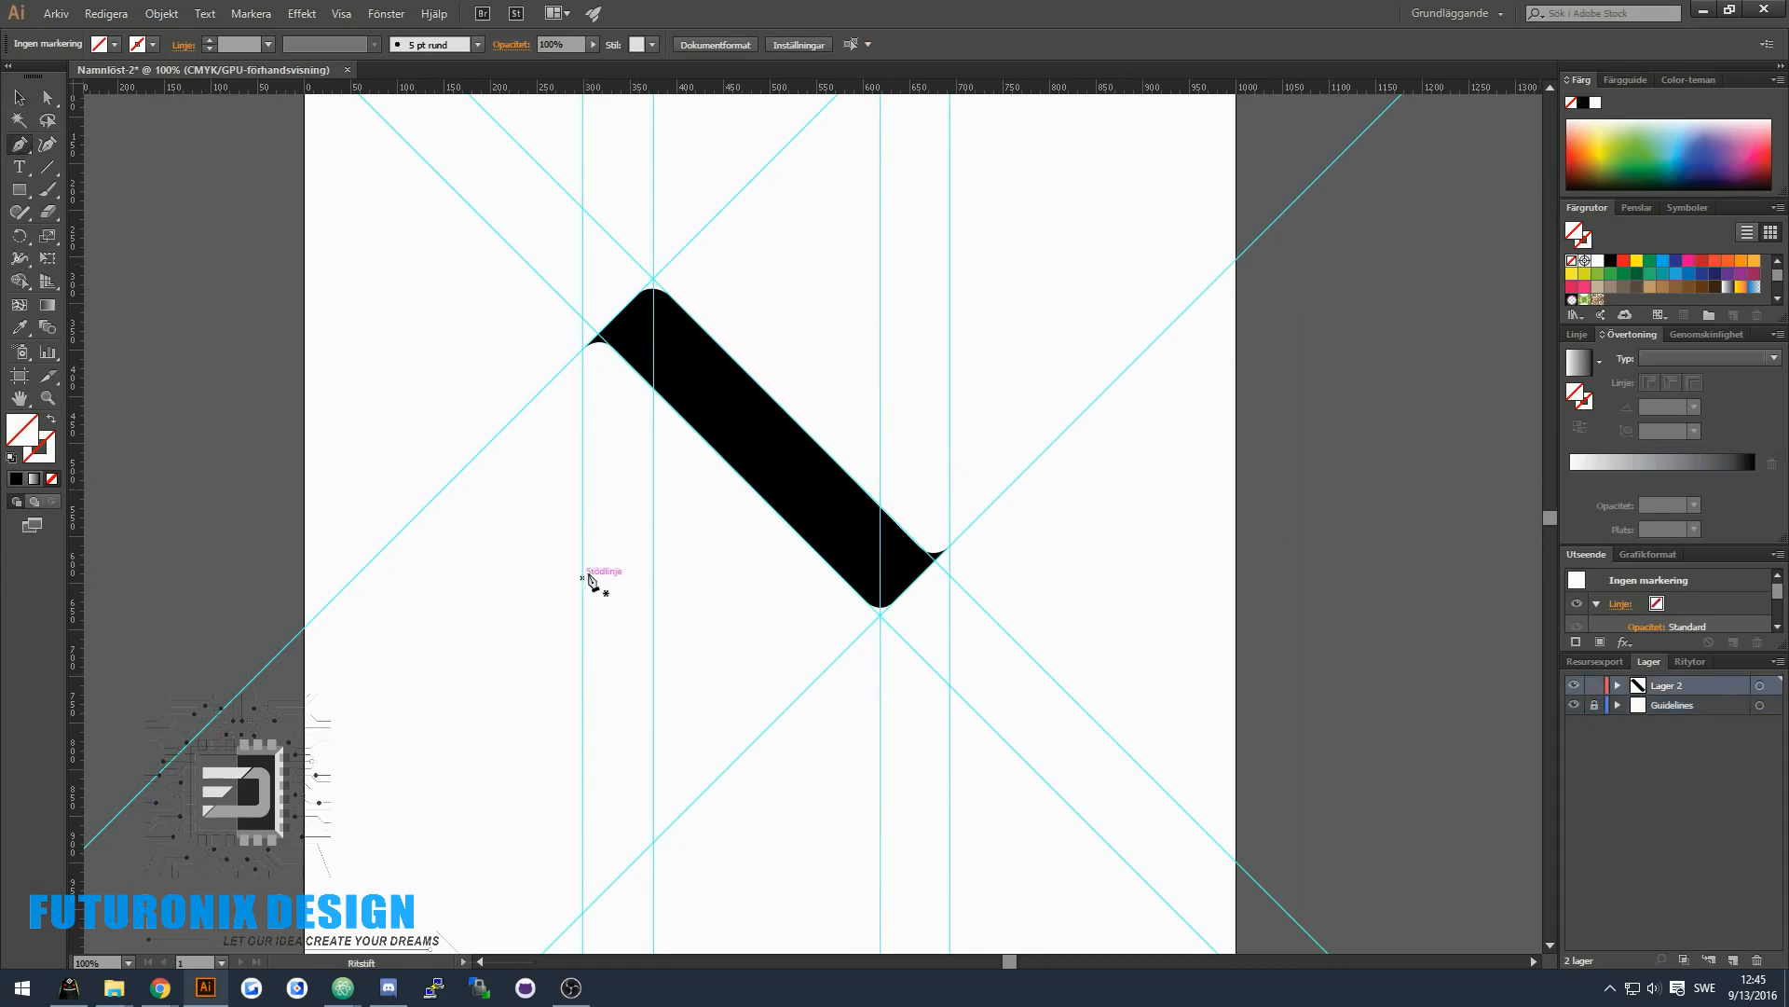
pyautogui.scroll(3, 823, 230)
pyautogui.moveTo(849, 86); pyautogui.dragTo(835, 675)
pyautogui.moveTo(792, 86); pyautogui.dragTo(789, 337)
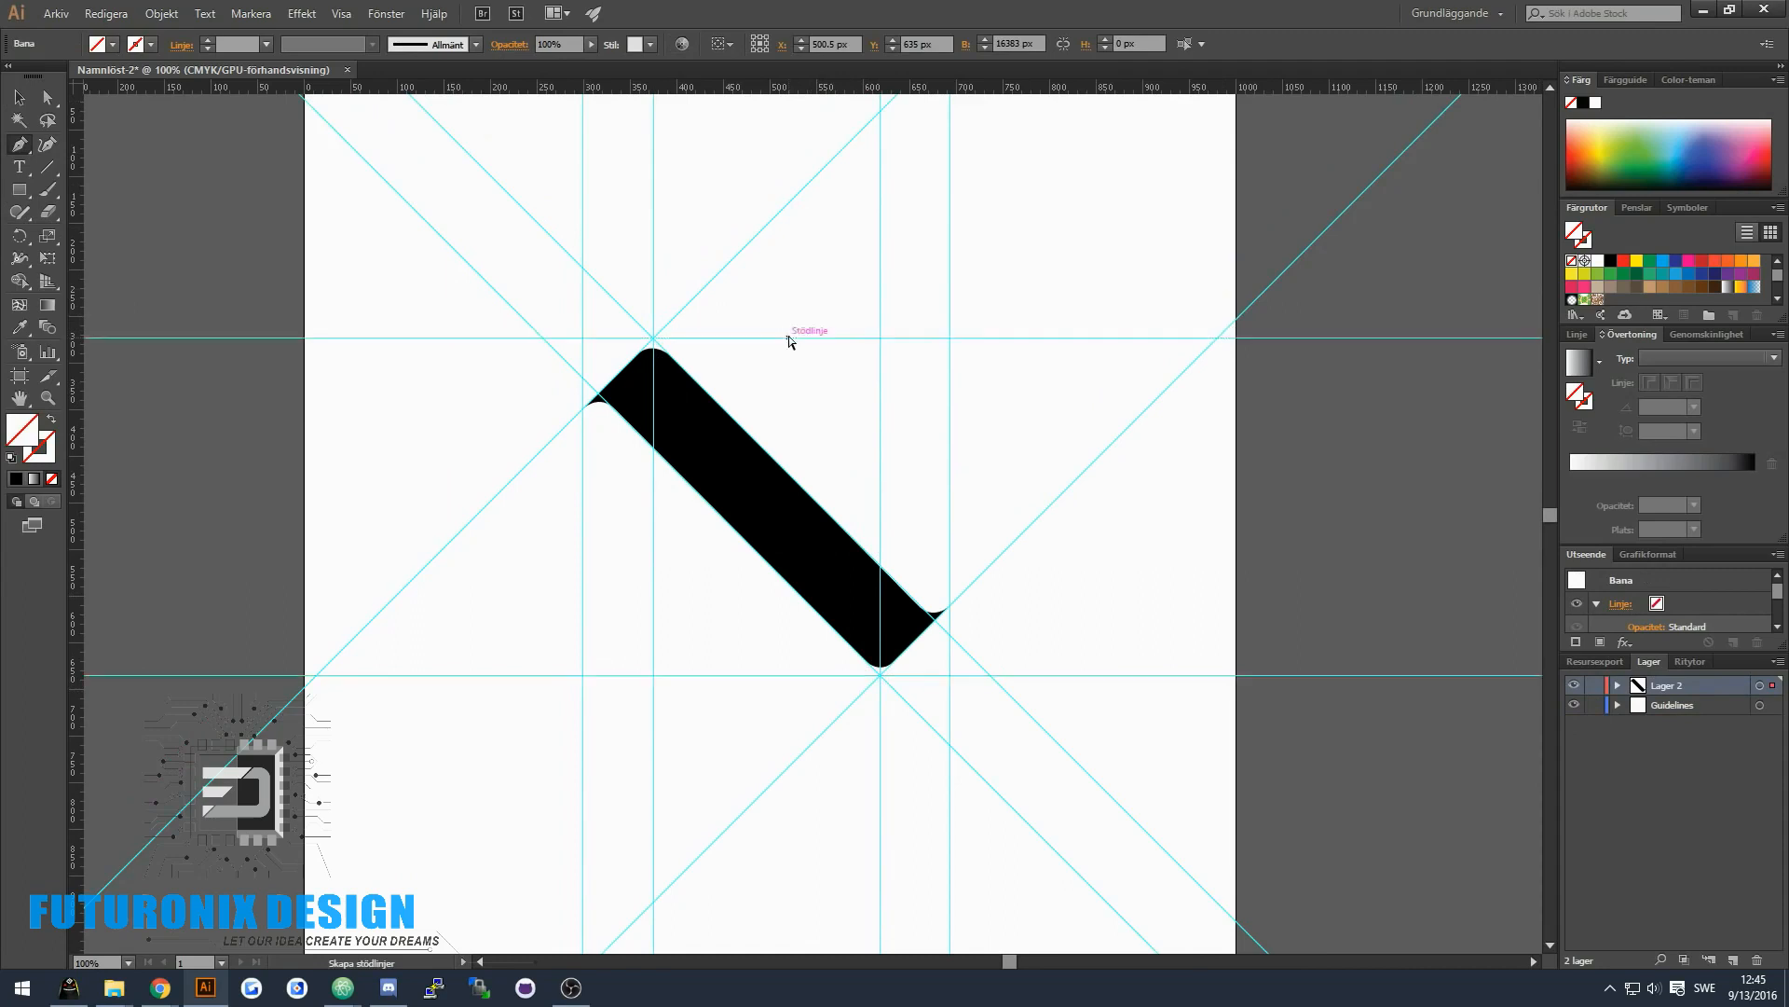
pyautogui.click(1618, 686)
pyautogui.click(1595, 724)
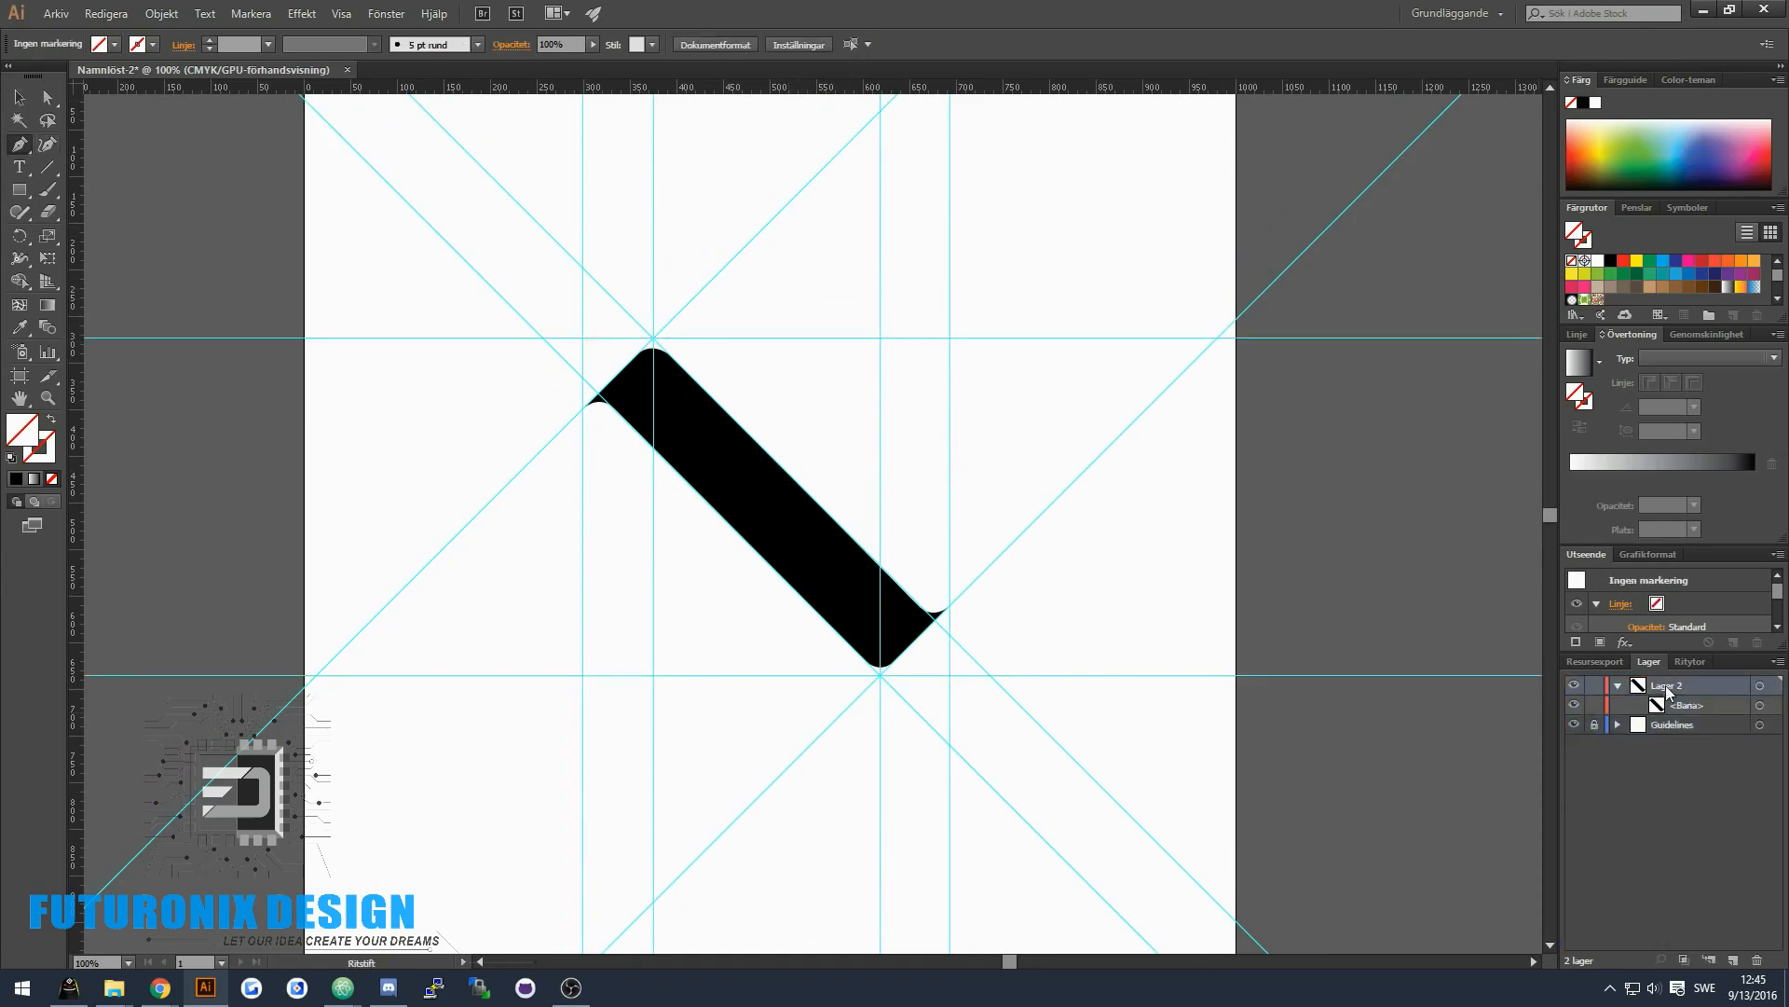
# - Trace the left stem along the guides with a curved lower-right corner and close the path, about 74 by 320 px overall
pyautogui.click(582, 673)
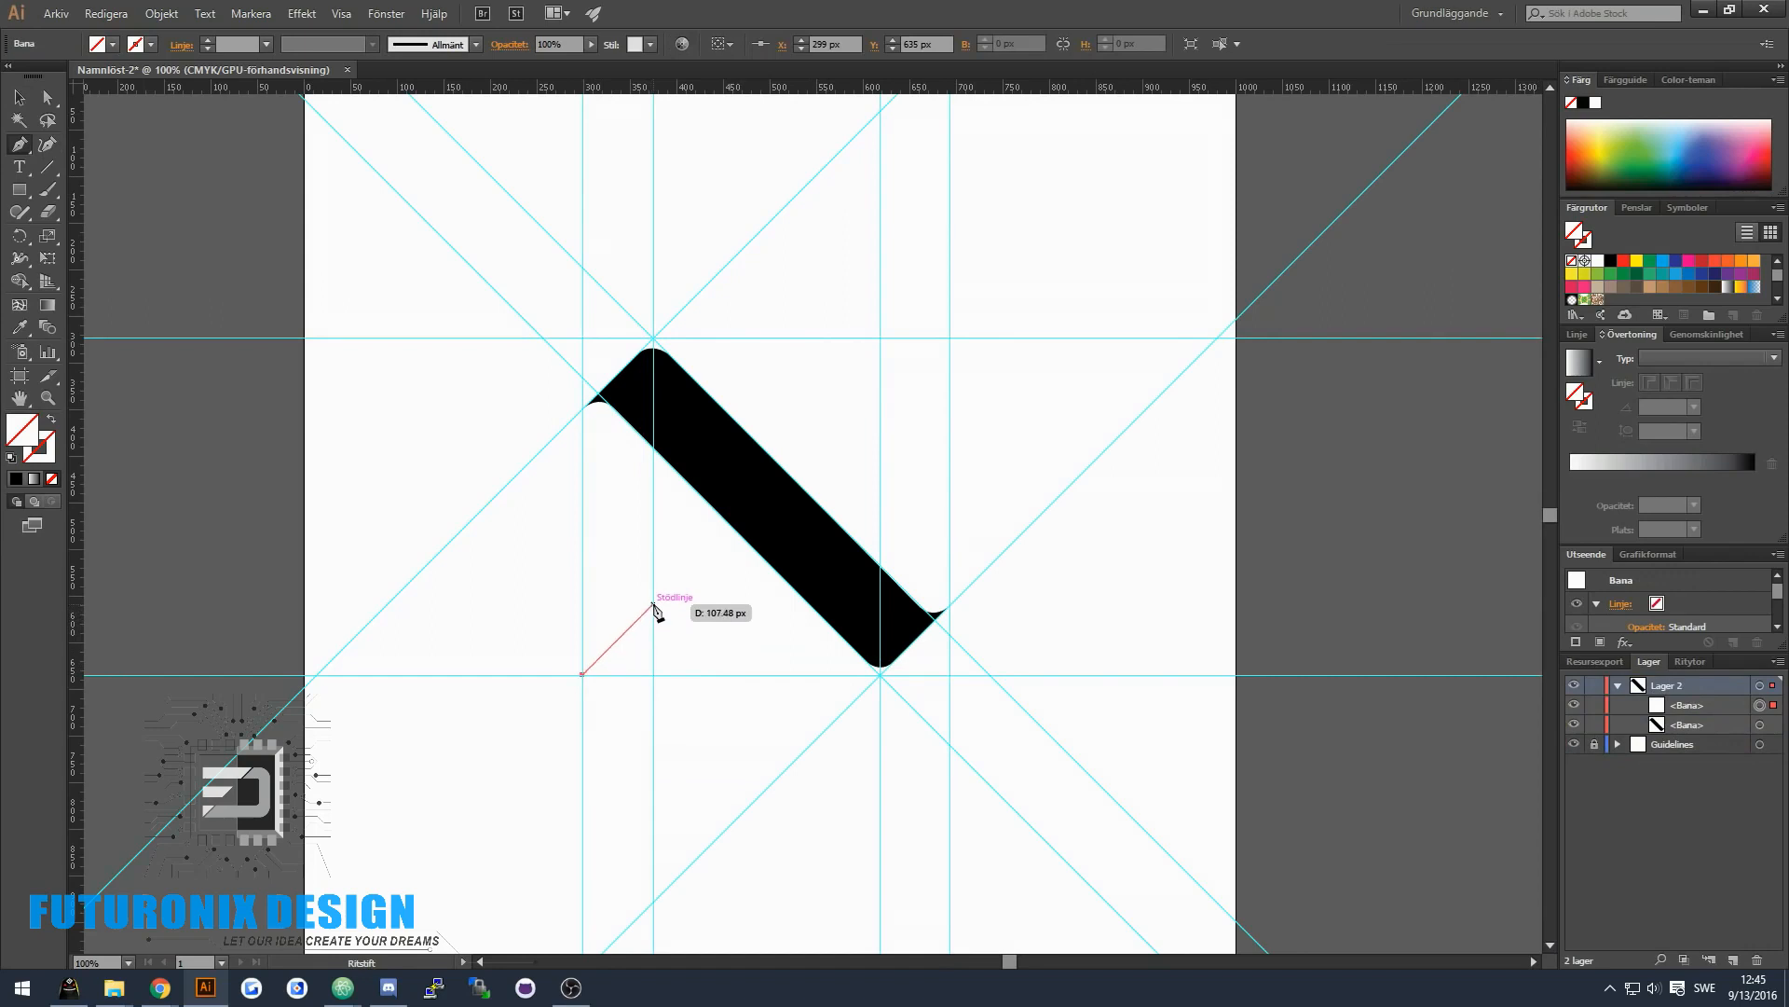
pyautogui.click(654, 607)
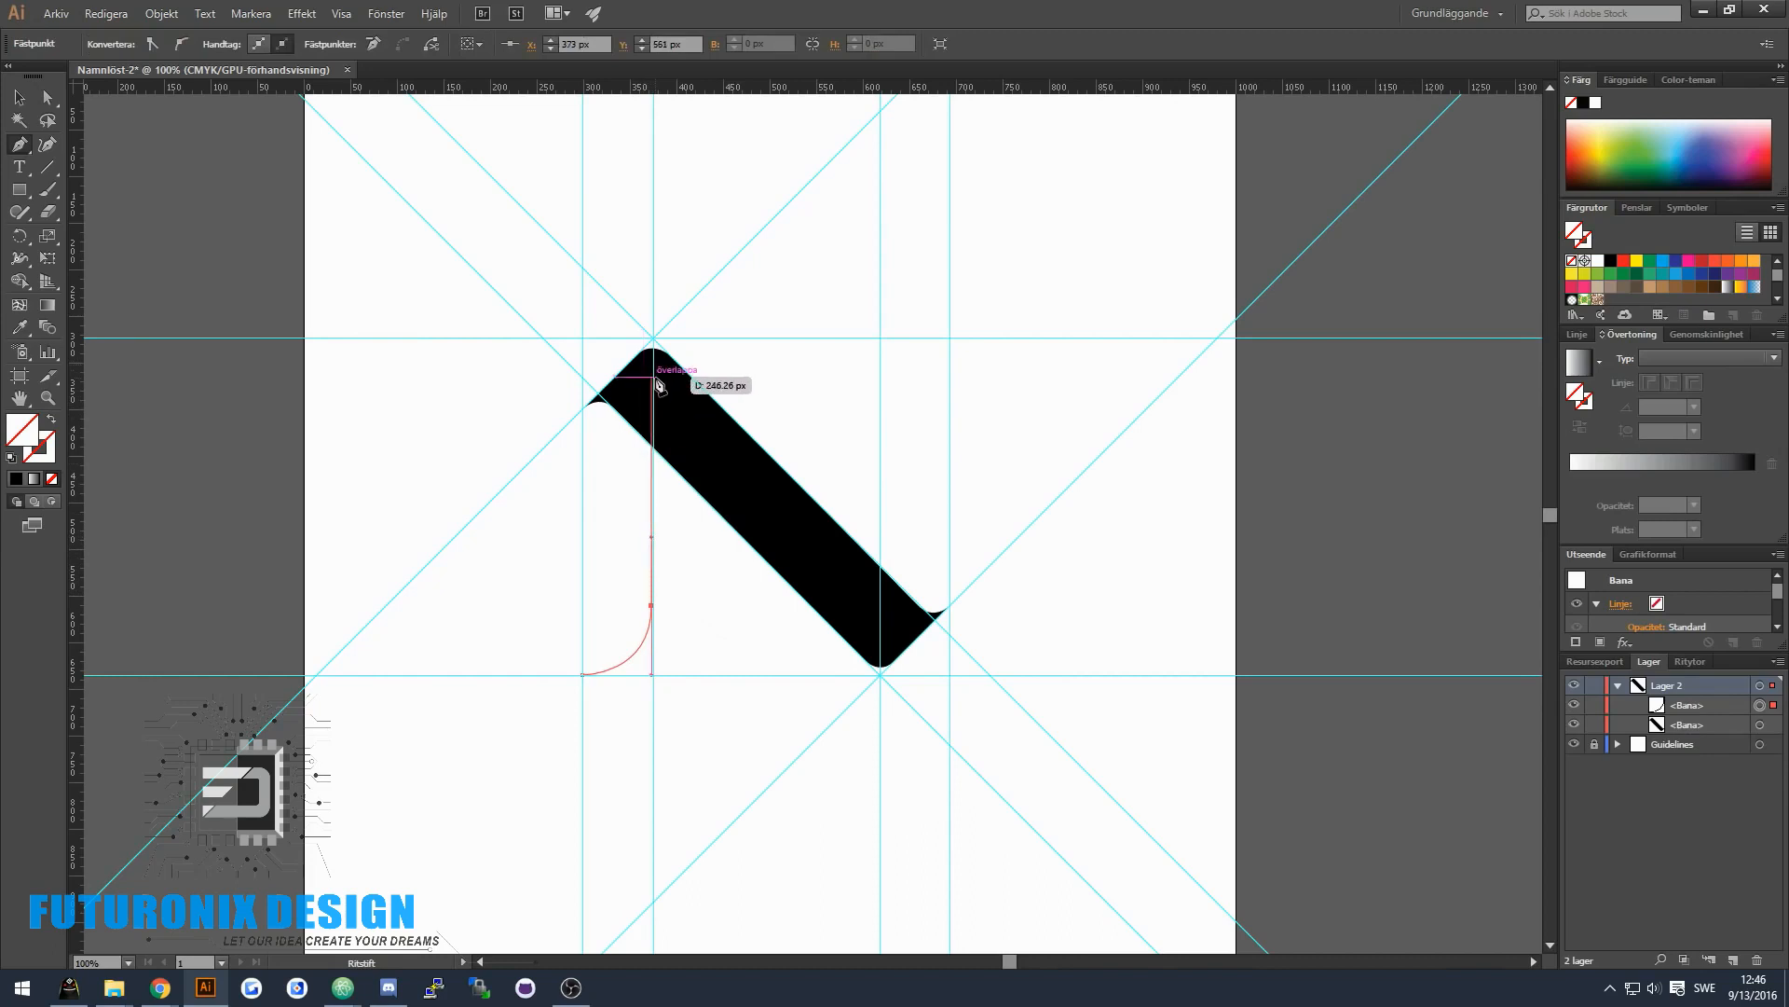
pyautogui.click(654, 378)
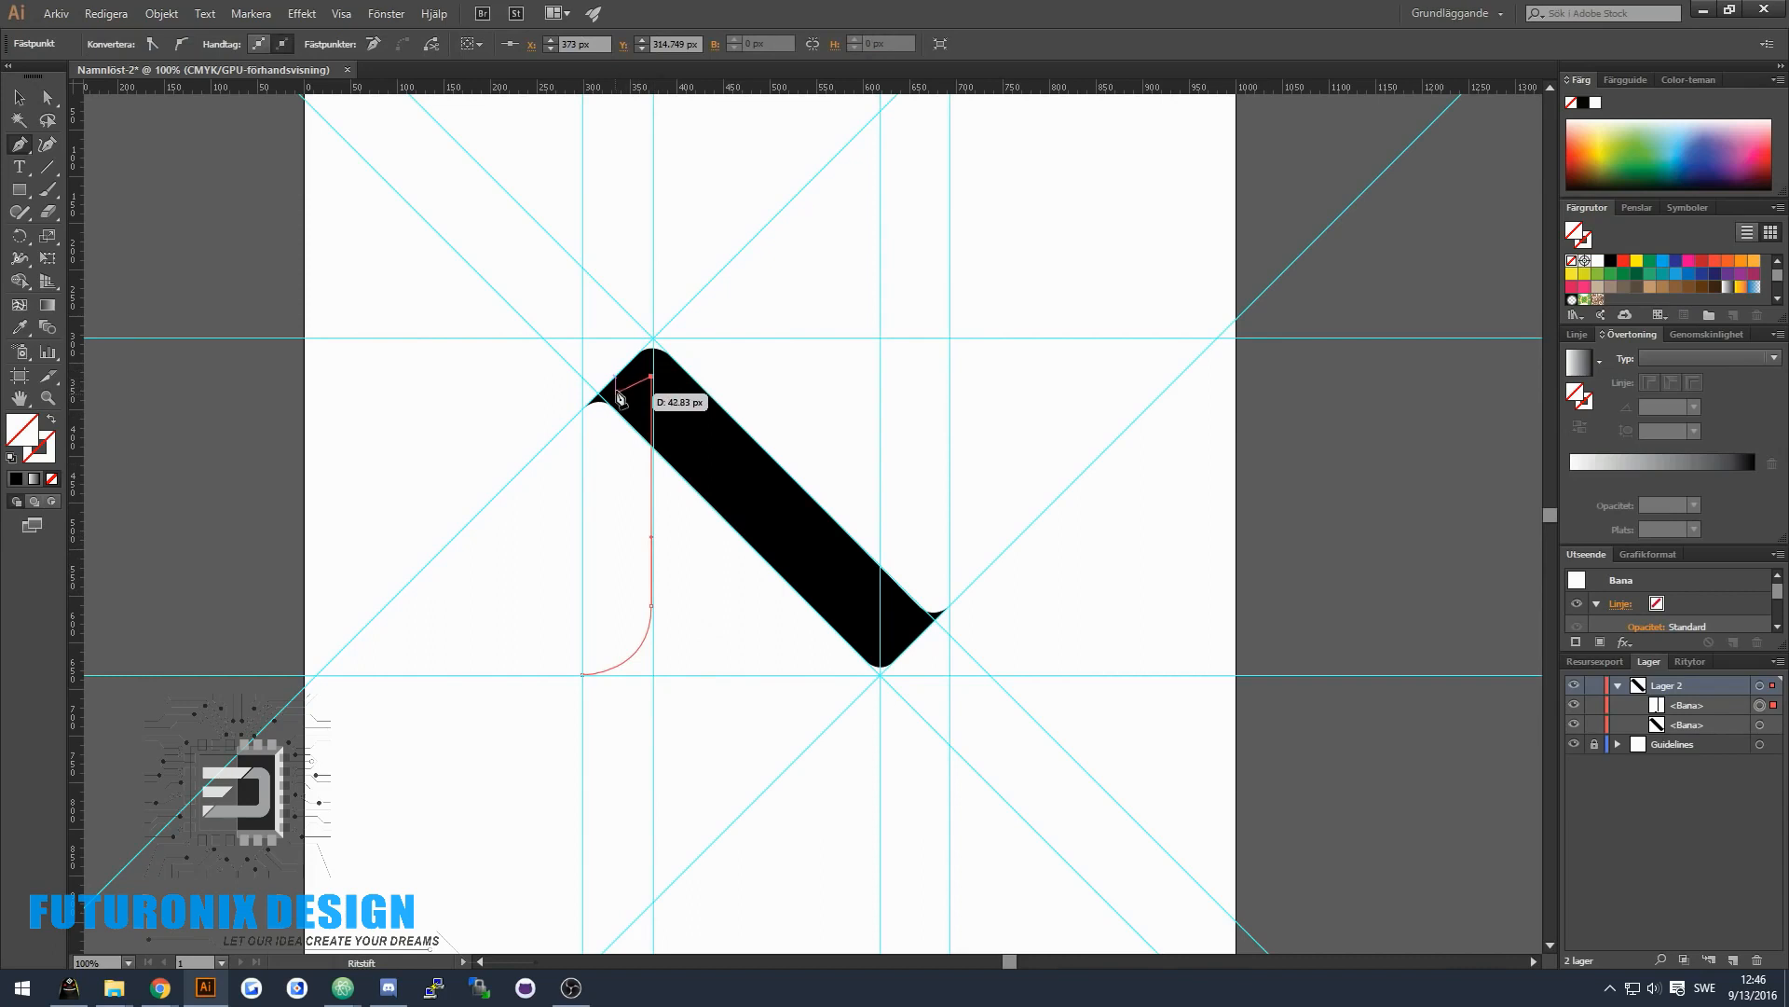
pyautogui.click(582, 407)
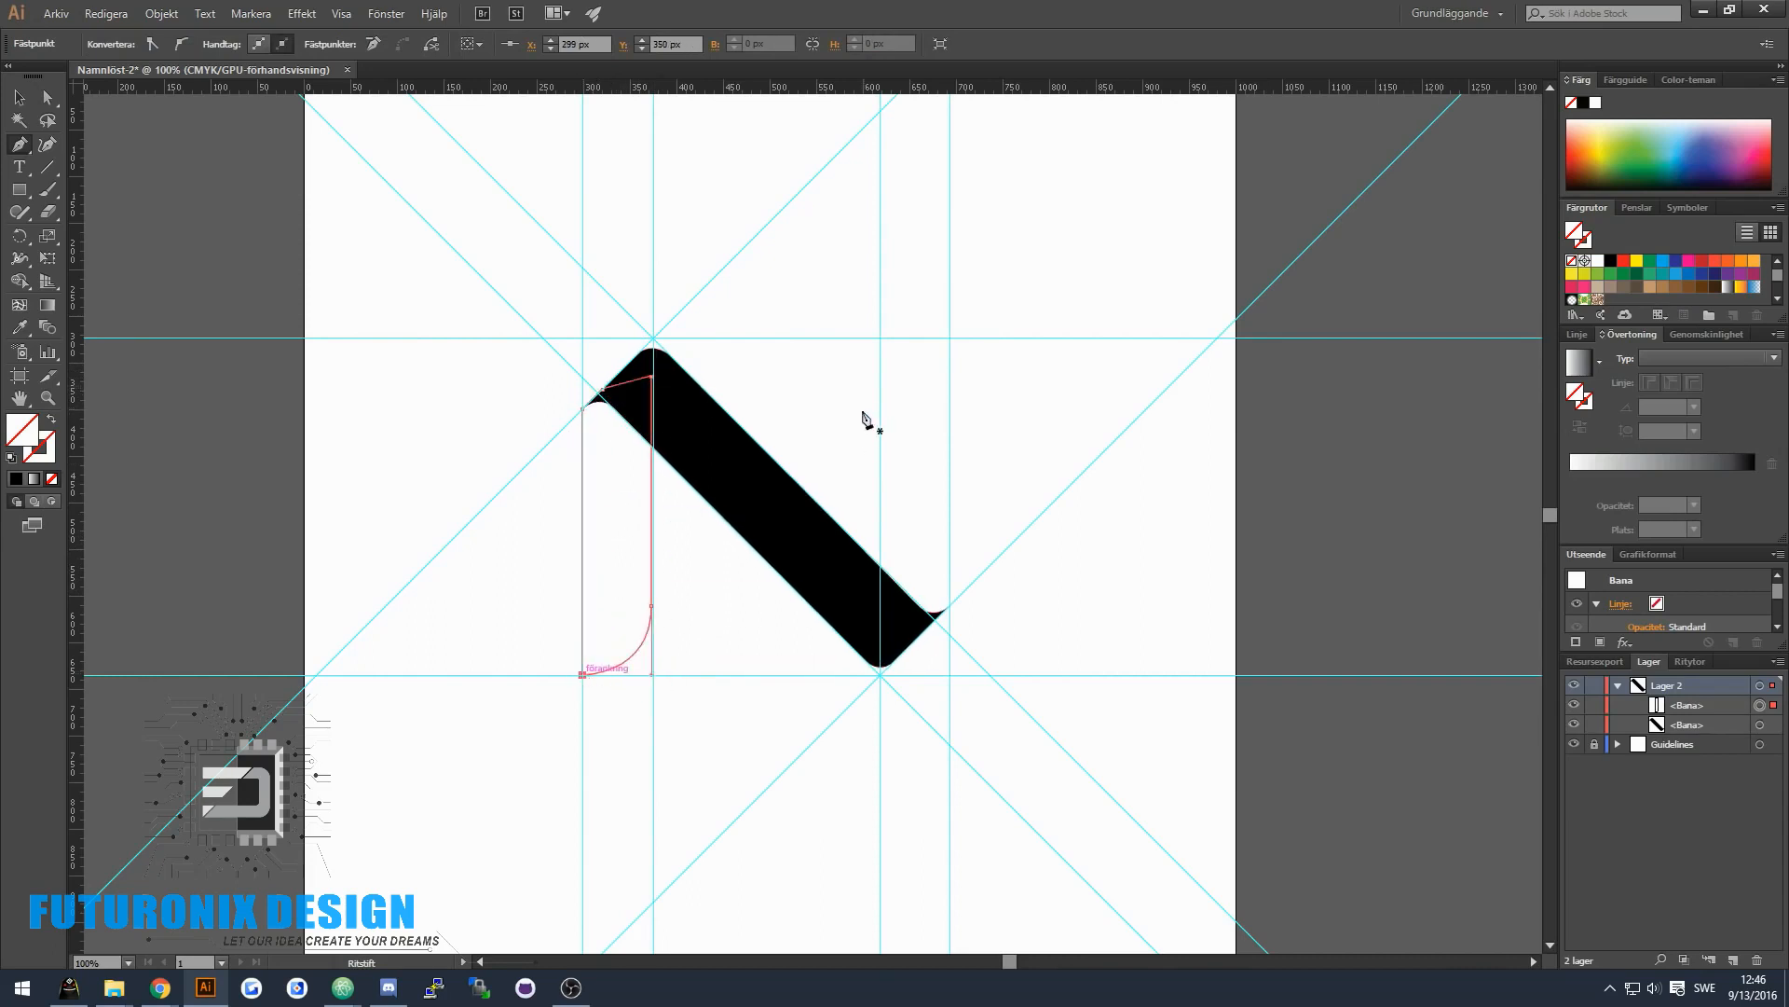
# - Fill the left stem with dark grey, send it to the back behind the diagonal bar and deselect it
pyautogui.press('v')
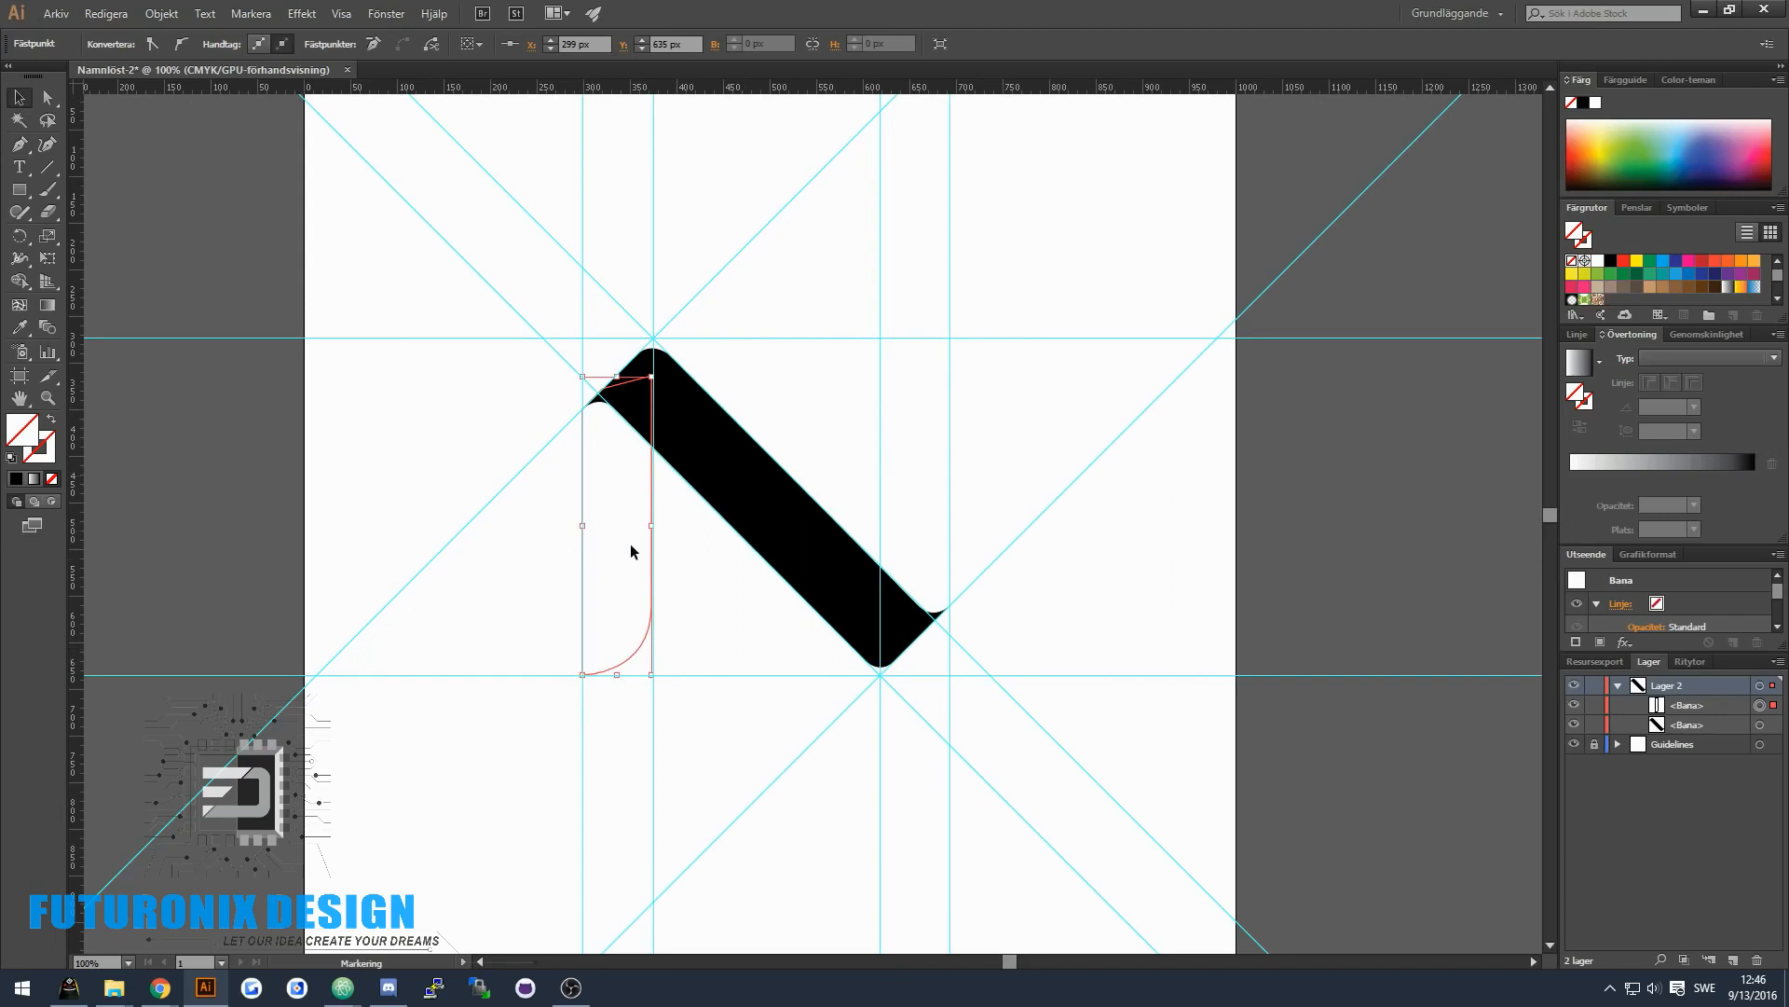
pyautogui.click(691, 552)
pyautogui.click(653, 552)
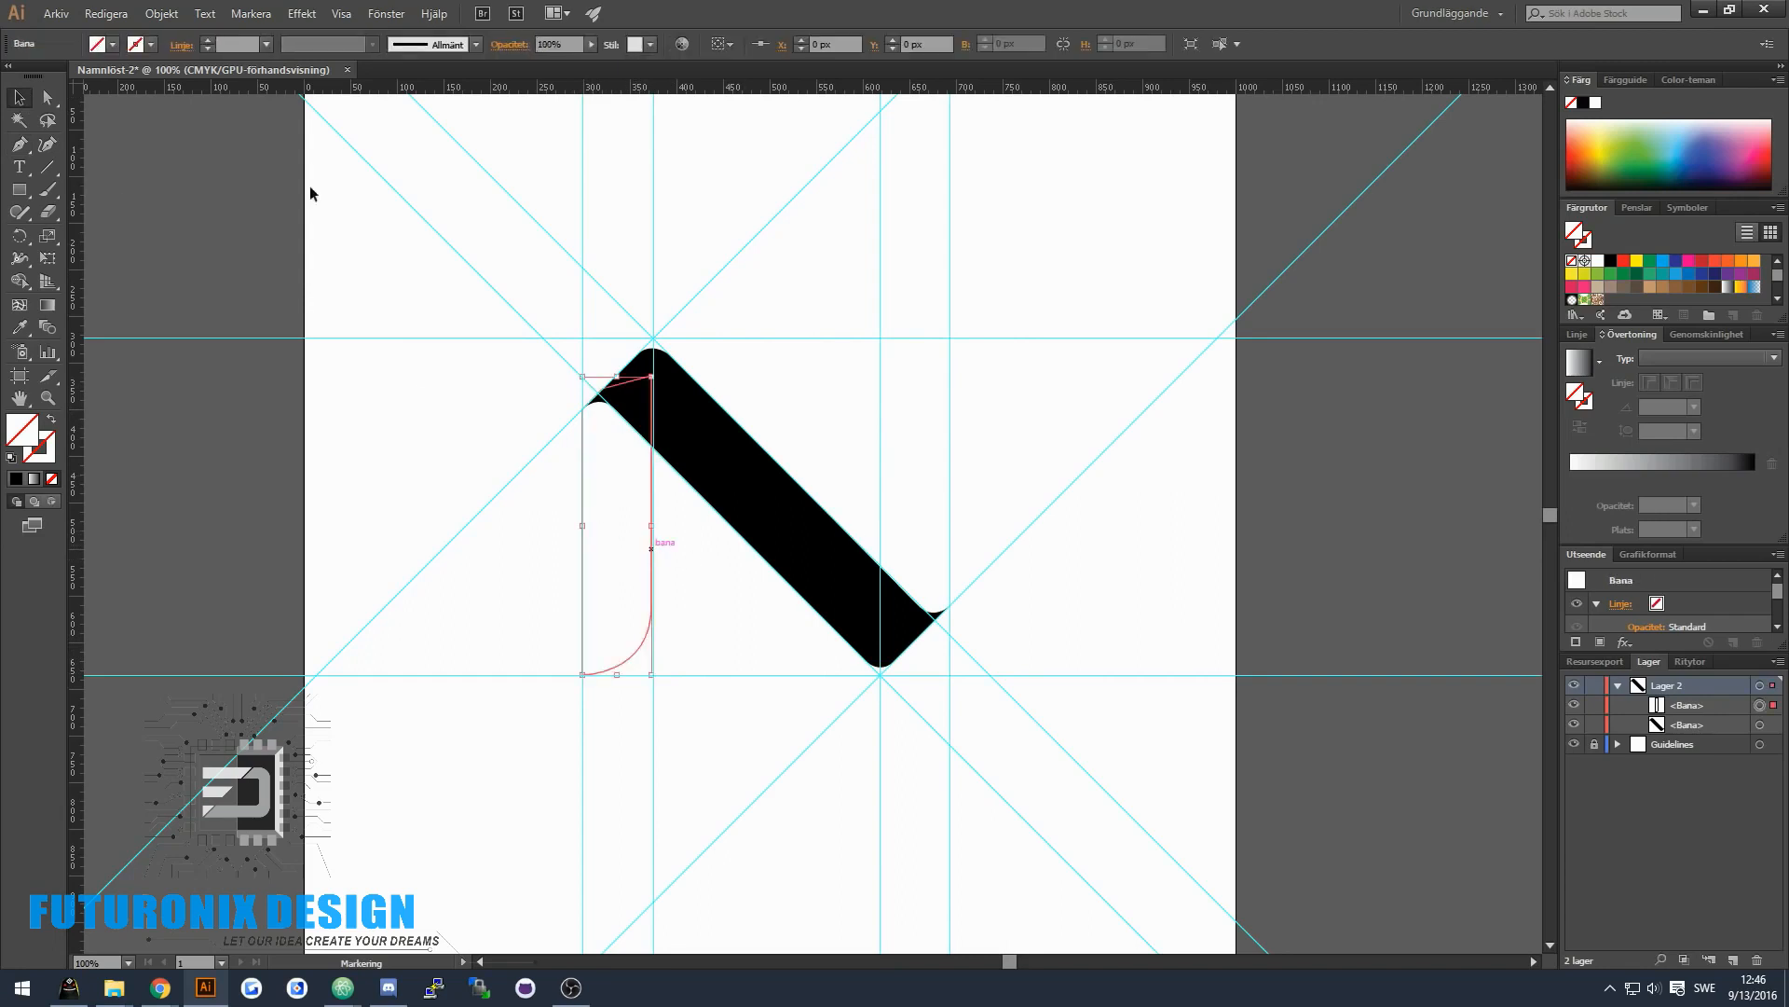
pyautogui.click(113, 44)
pyautogui.click(45, 130)
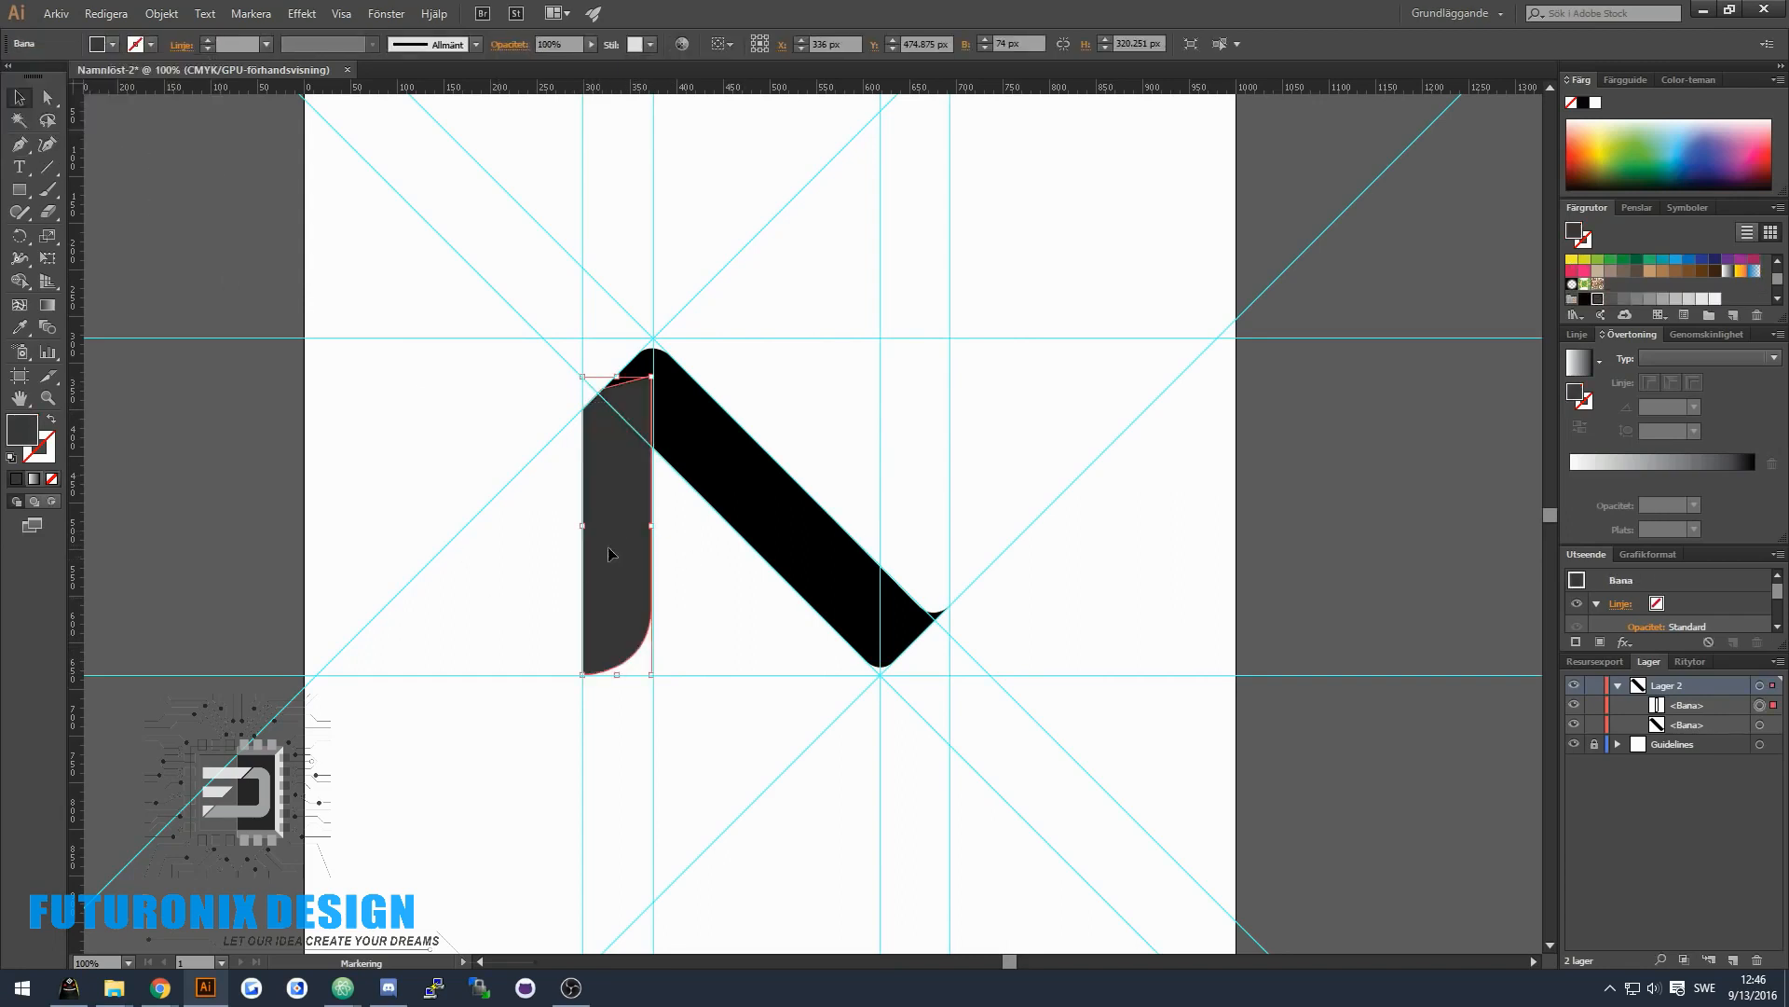
pyautogui.rightClick(612, 469)
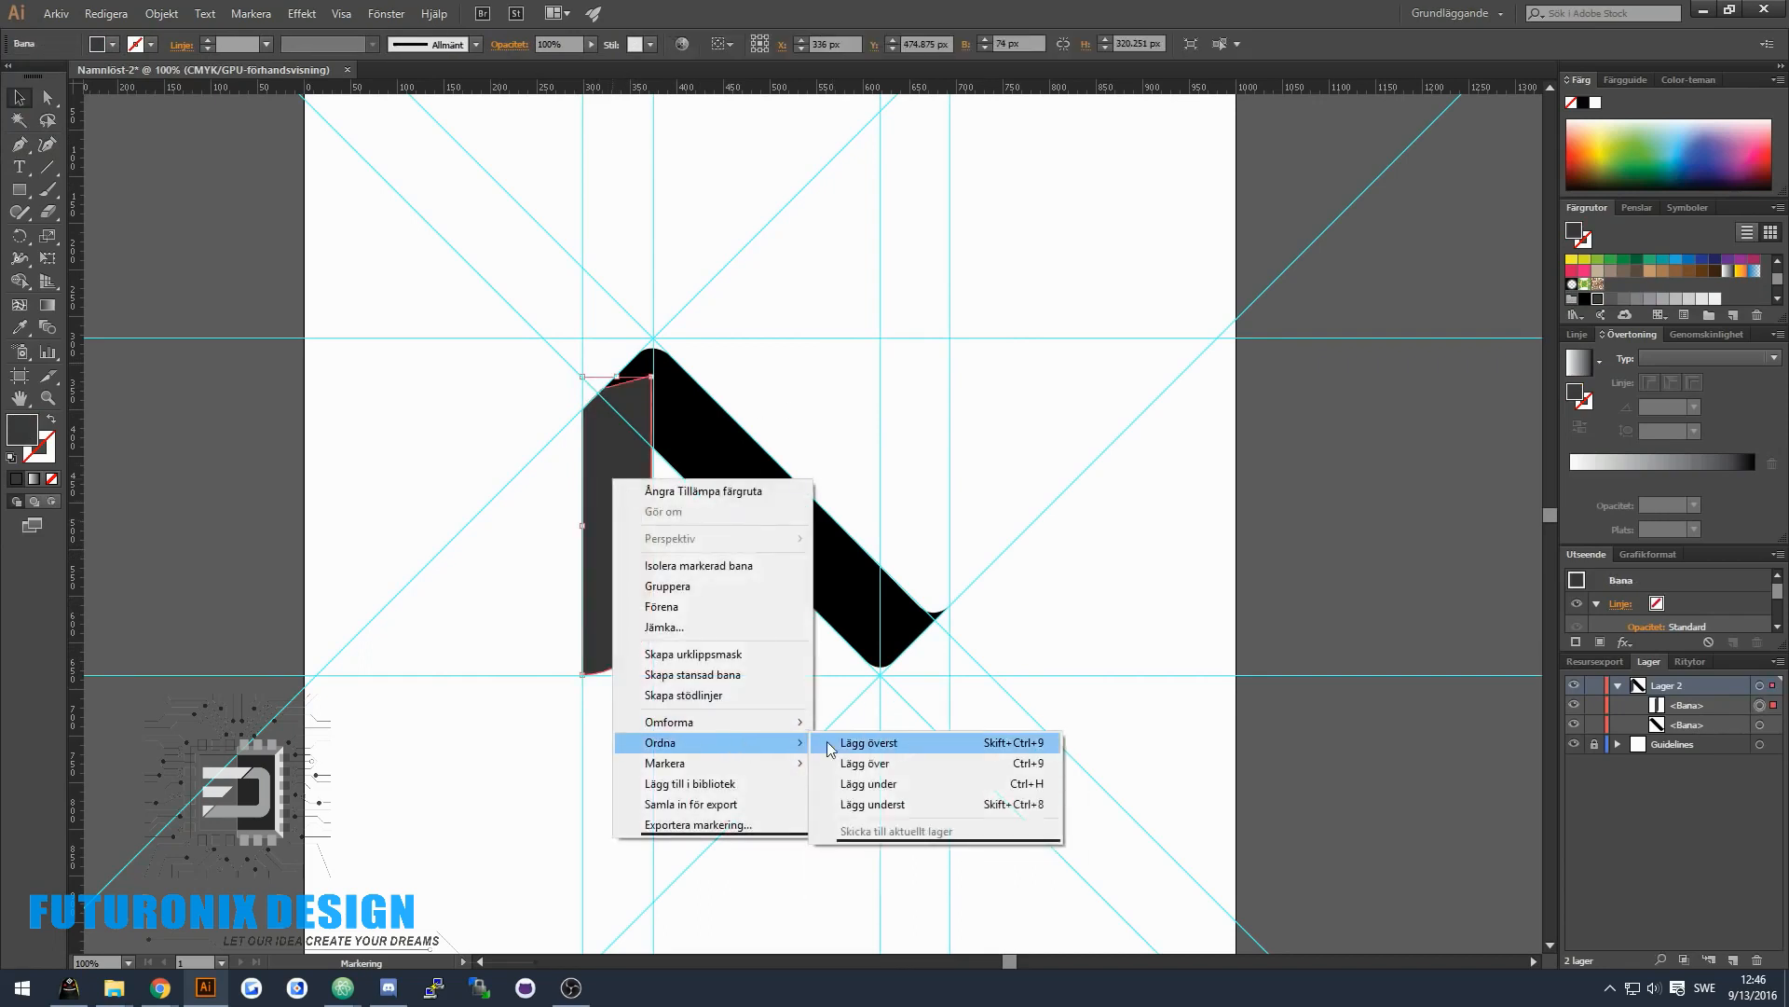
pyautogui.click(867, 805)
pyautogui.click(732, 617)
# - Trace the right stem along the guides with a curved upper-left corner and close the path, about 75 by 326 px overall
pyautogui.press('p')
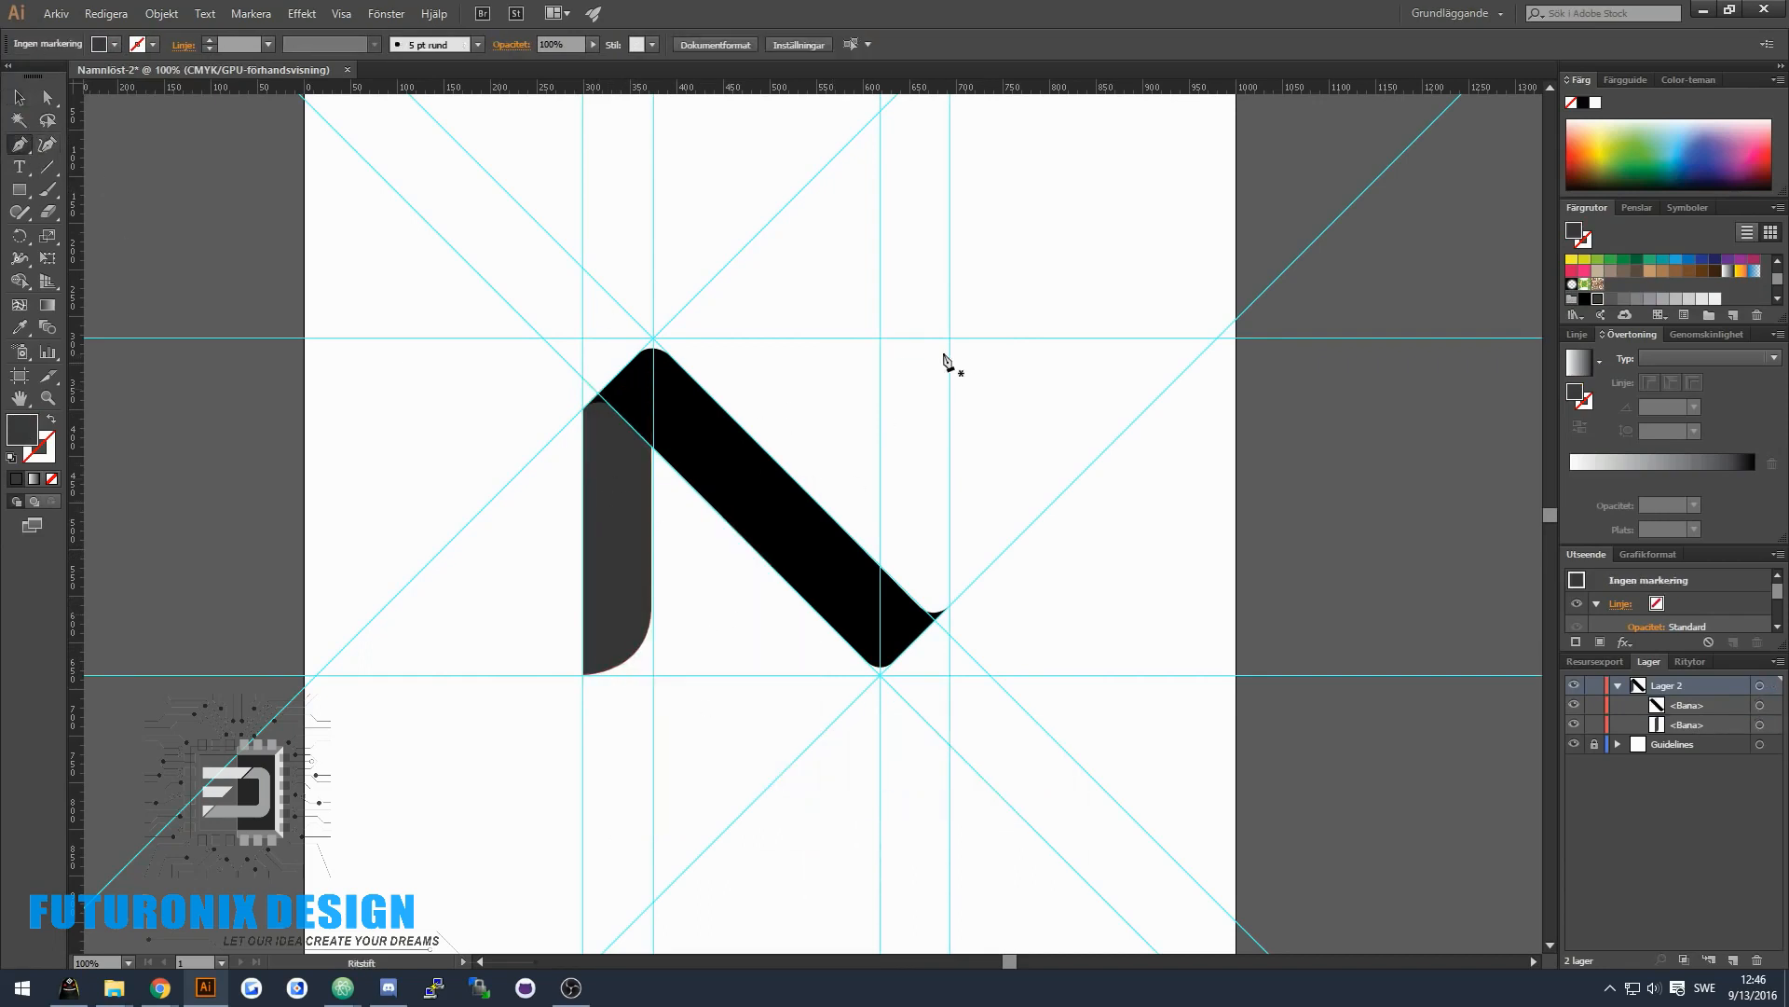
pyautogui.click(949, 336)
pyautogui.moveTo(880, 410); pyautogui.dragTo(880, 490)
pyautogui.hotkey('ctrl', 'z')
pyautogui.click(879, 413)
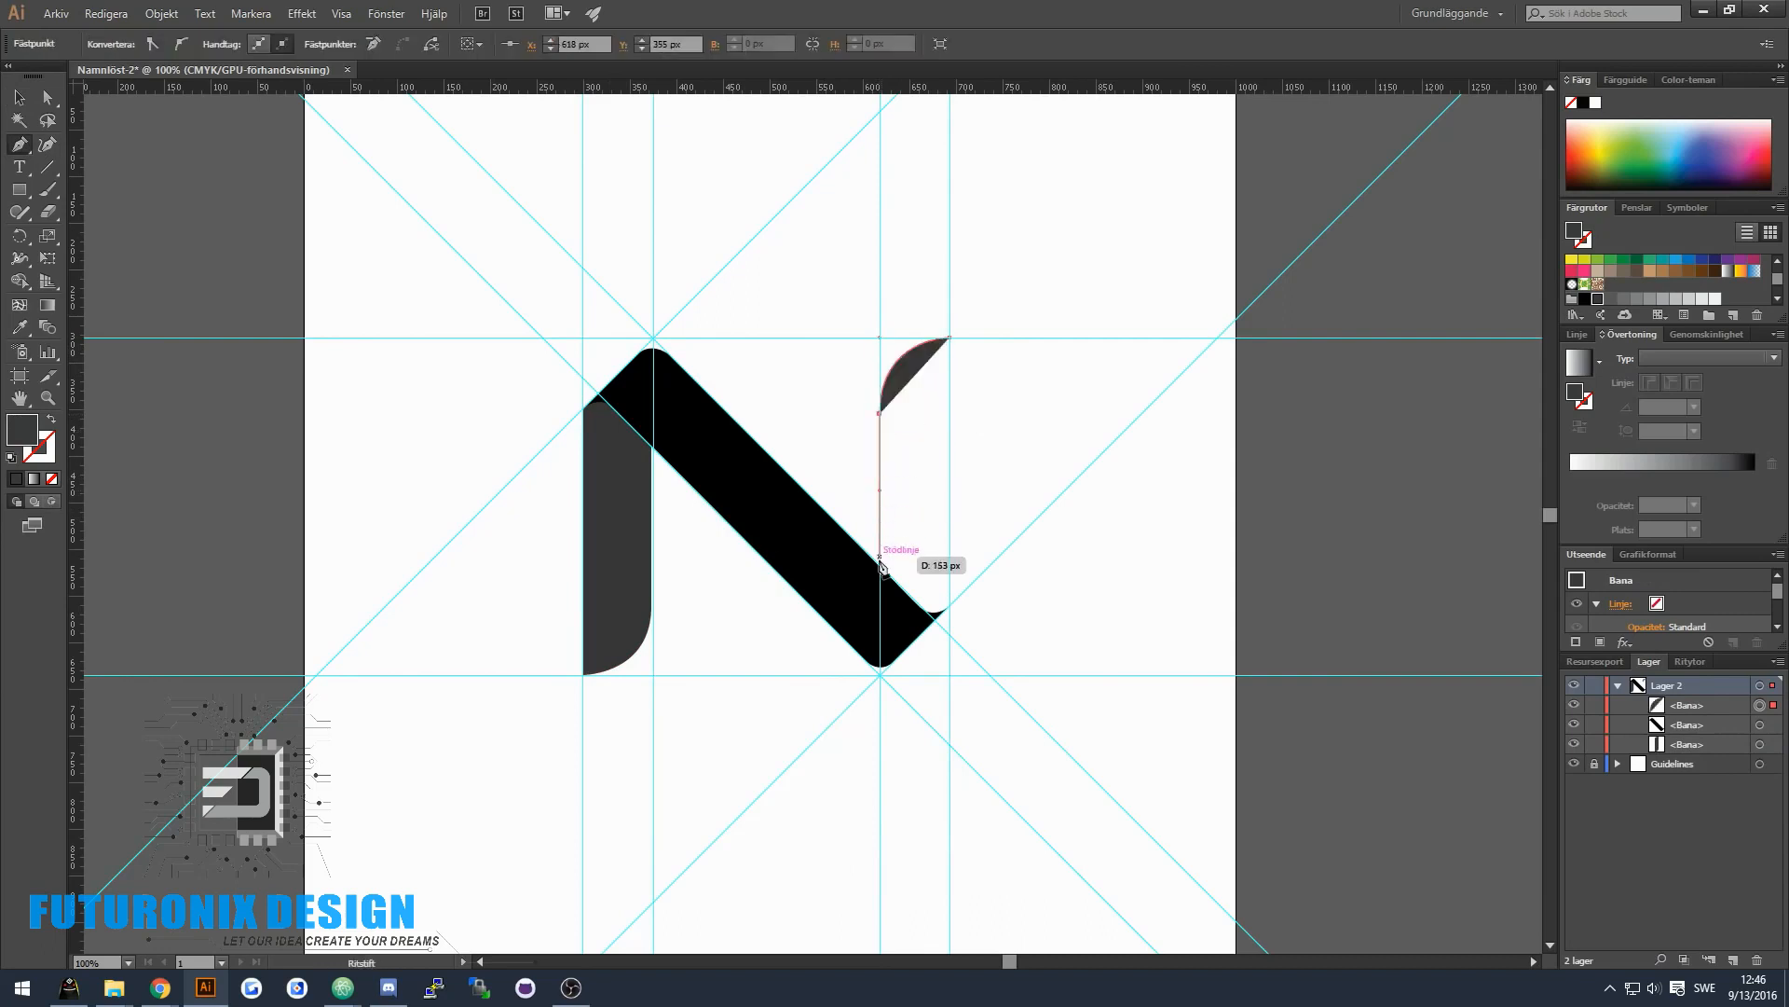
pyautogui.click(882, 644)
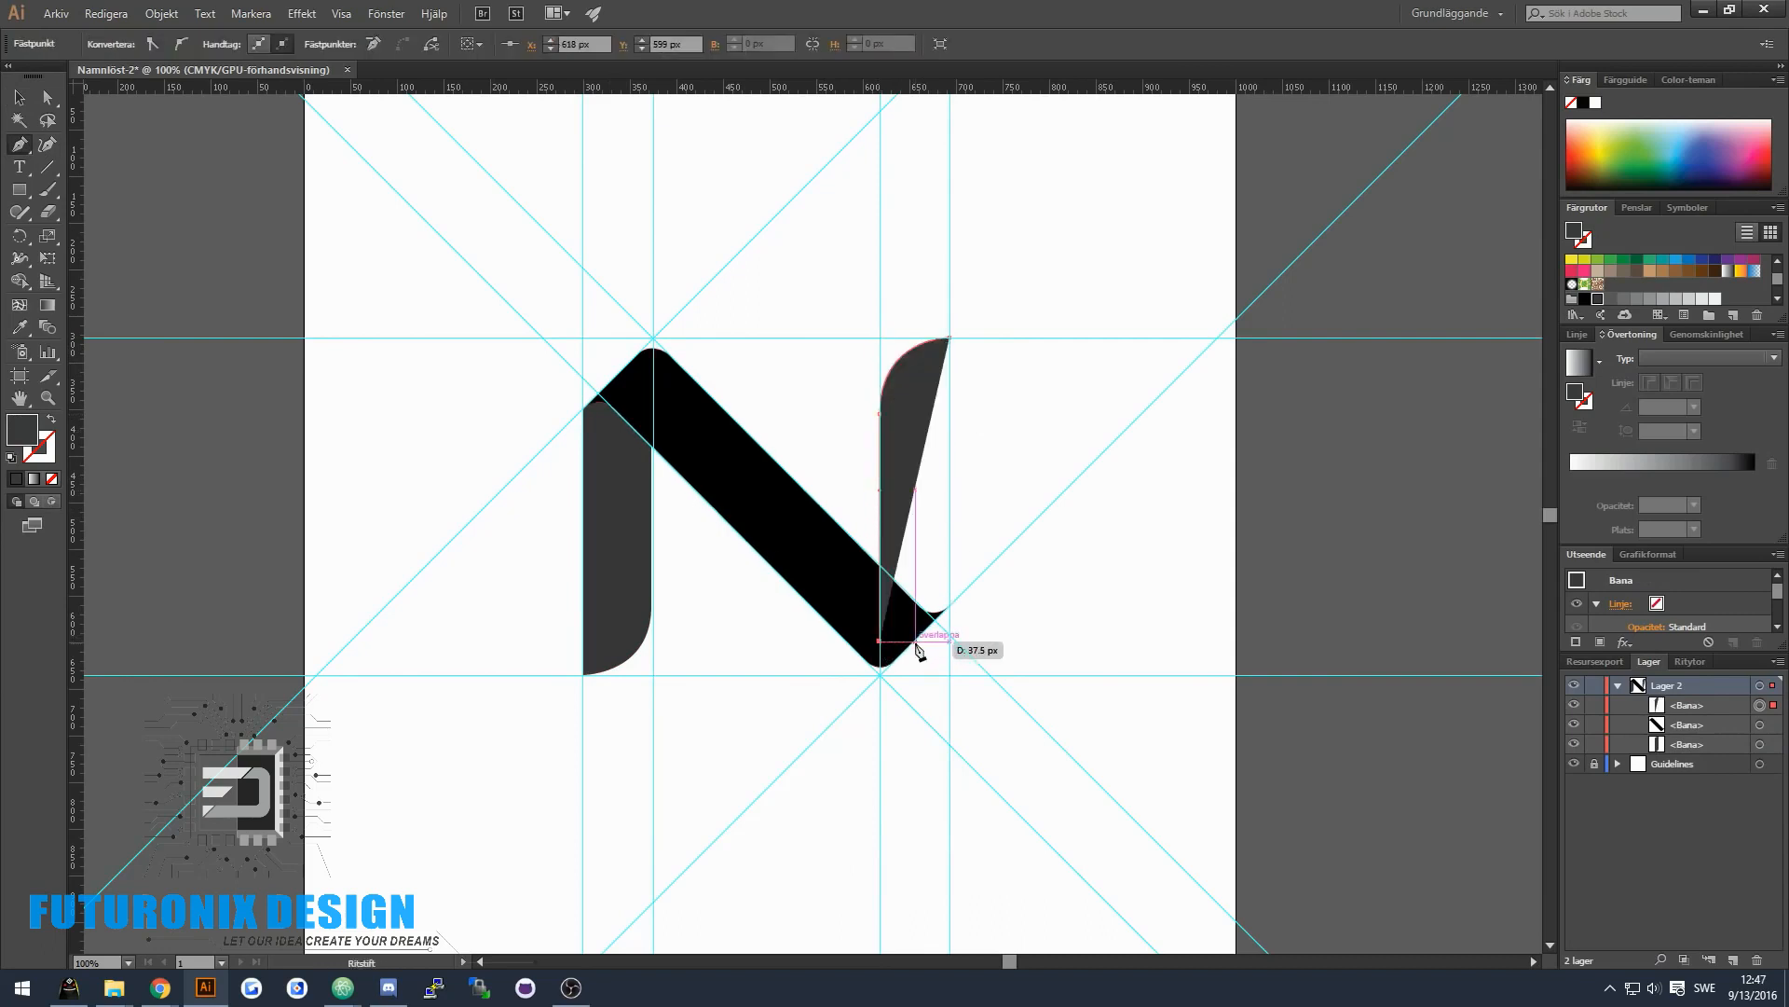
pyautogui.click(949, 641)
pyautogui.click(948, 337)
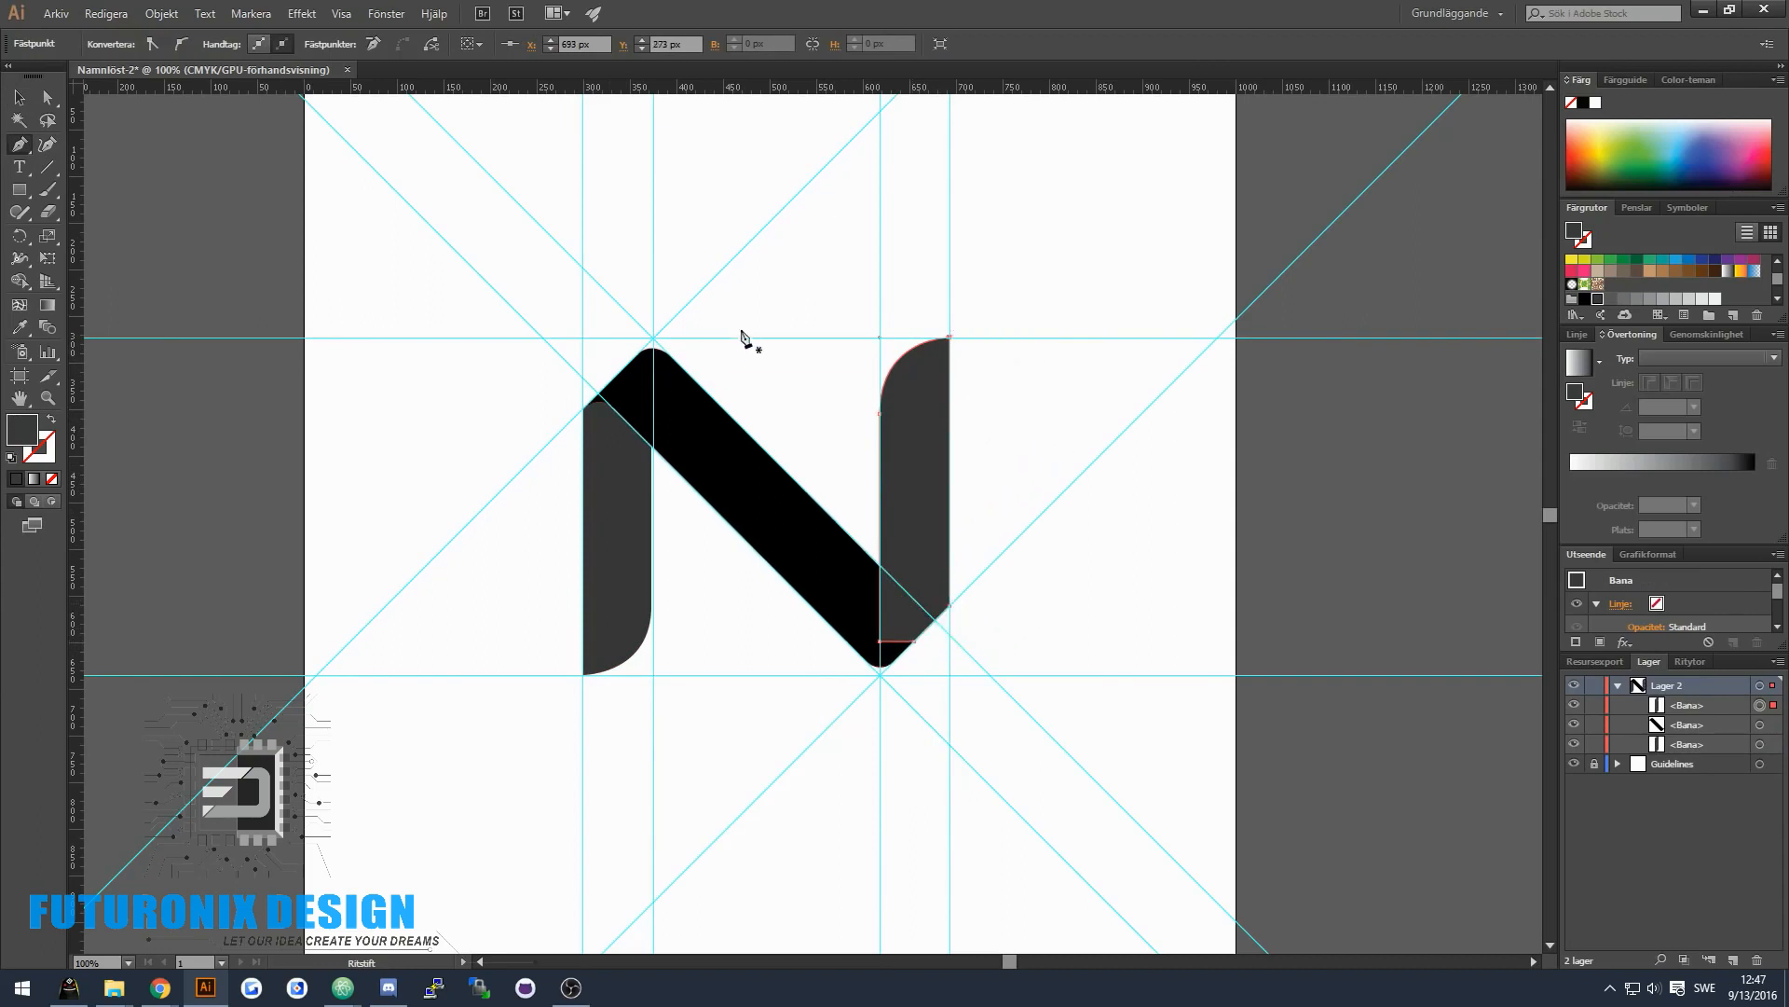
# - Send the right stem to the back behind the diagonal bar and deselect it
pyautogui.press('v')
pyautogui.rightClick(930, 443)
pyautogui.moveTo(1016, 687)
pyautogui.click(1258, 745)
pyautogui.click(752, 360)
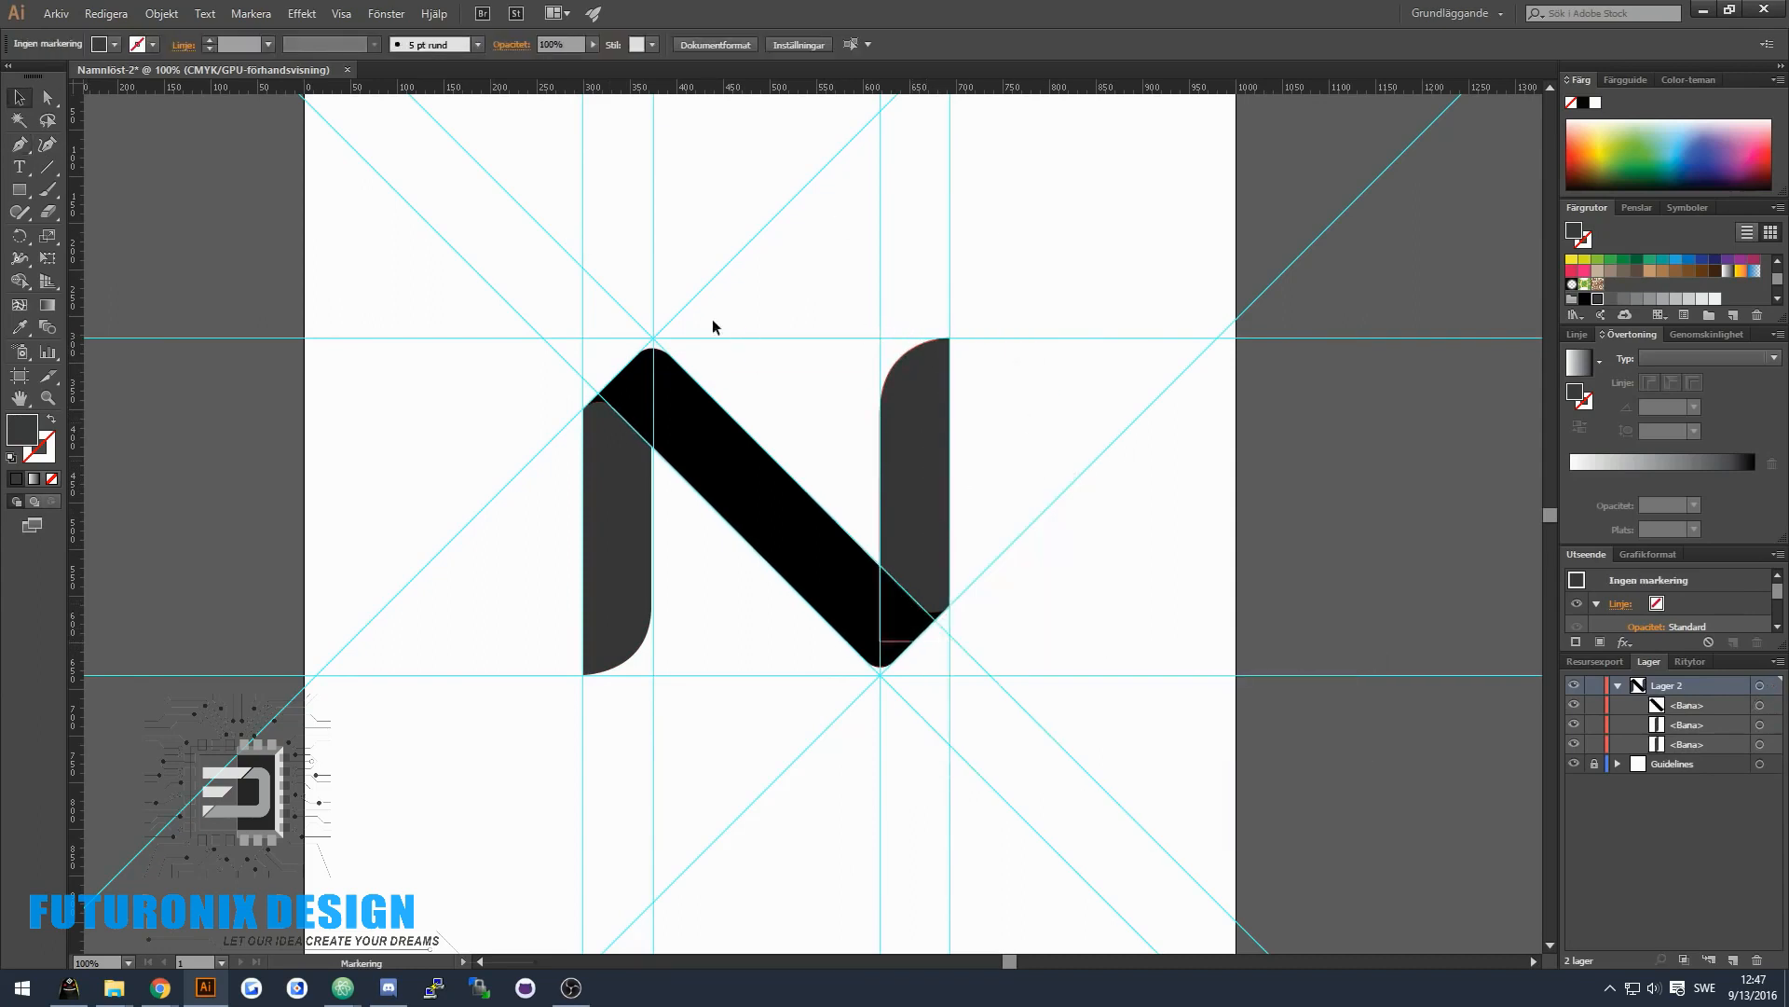
# - Hide the Guidelines layer and leave the artwork deselected
pyautogui.click(1575, 765)
pyautogui.click(722, 498)
pyautogui.click(395, 414)
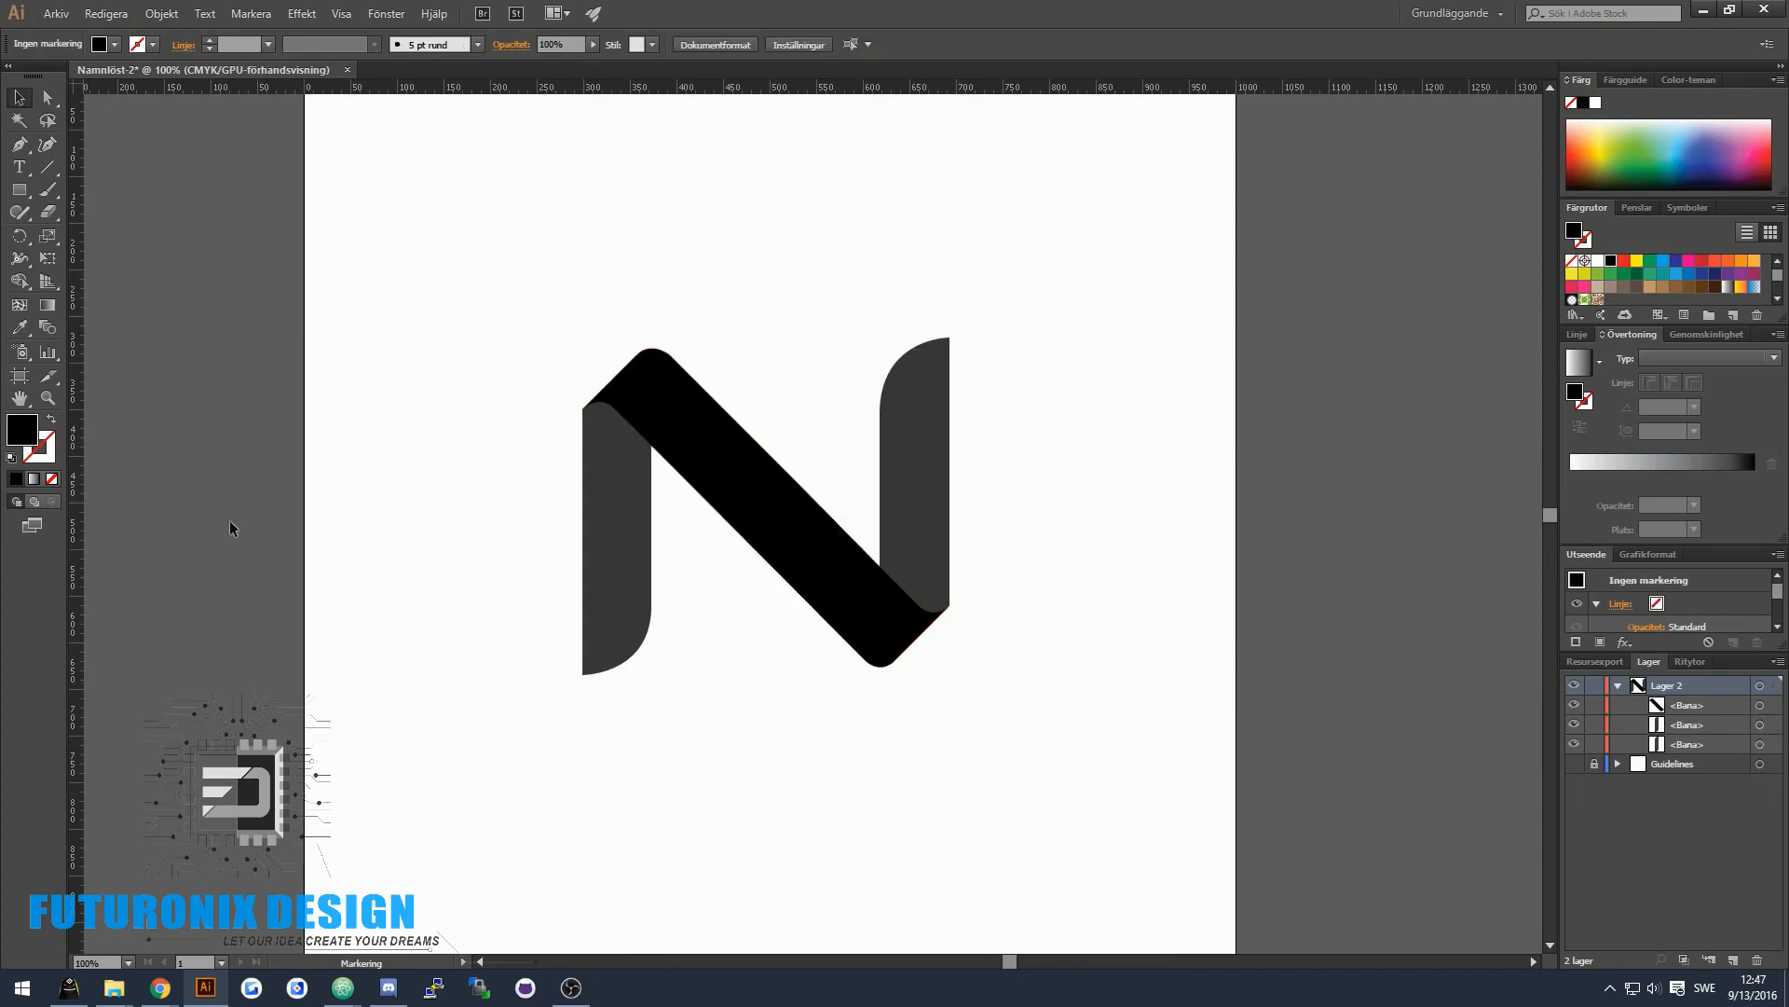
# - Add a new layer below all the others and draw a 1000 by 1000 px rectangle on it covering the artboard
pyautogui.scroll(-1, 499, 391)
pyautogui.press('m')
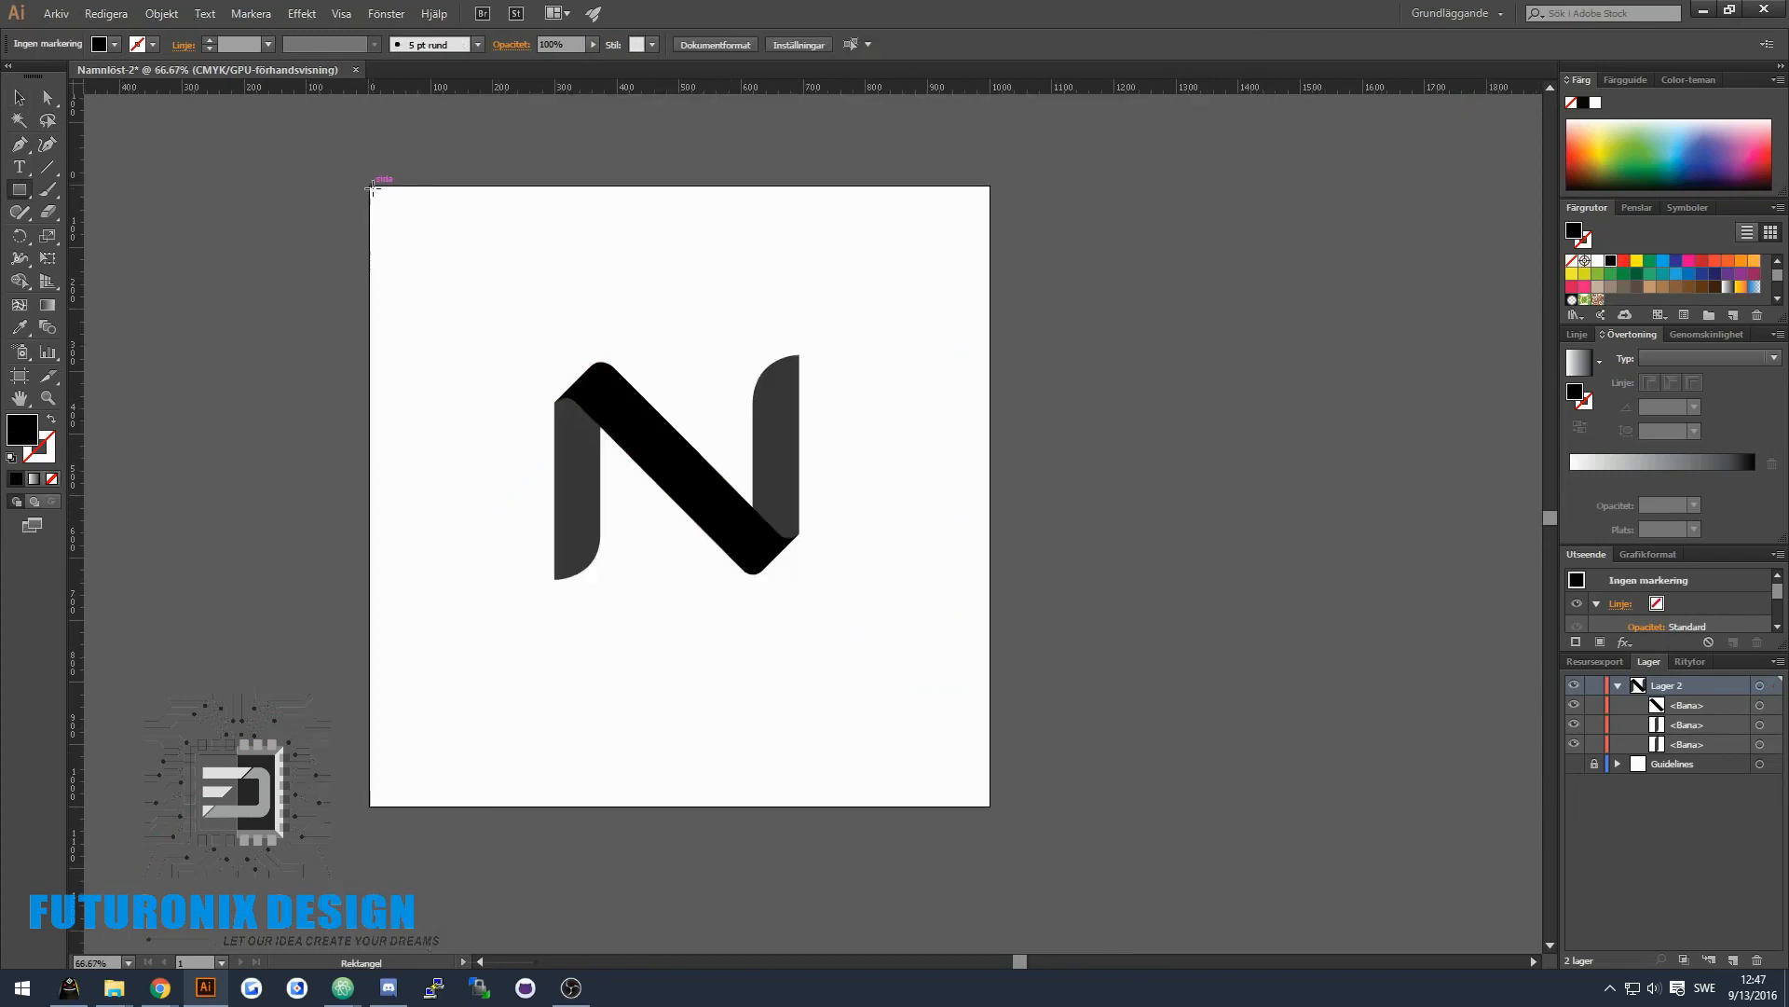
pyautogui.click(1734, 960)
pyautogui.moveTo(1683, 687); pyautogui.dragTo(1679, 815)
pyautogui.moveTo(370, 185); pyautogui.dragTo(990, 806)
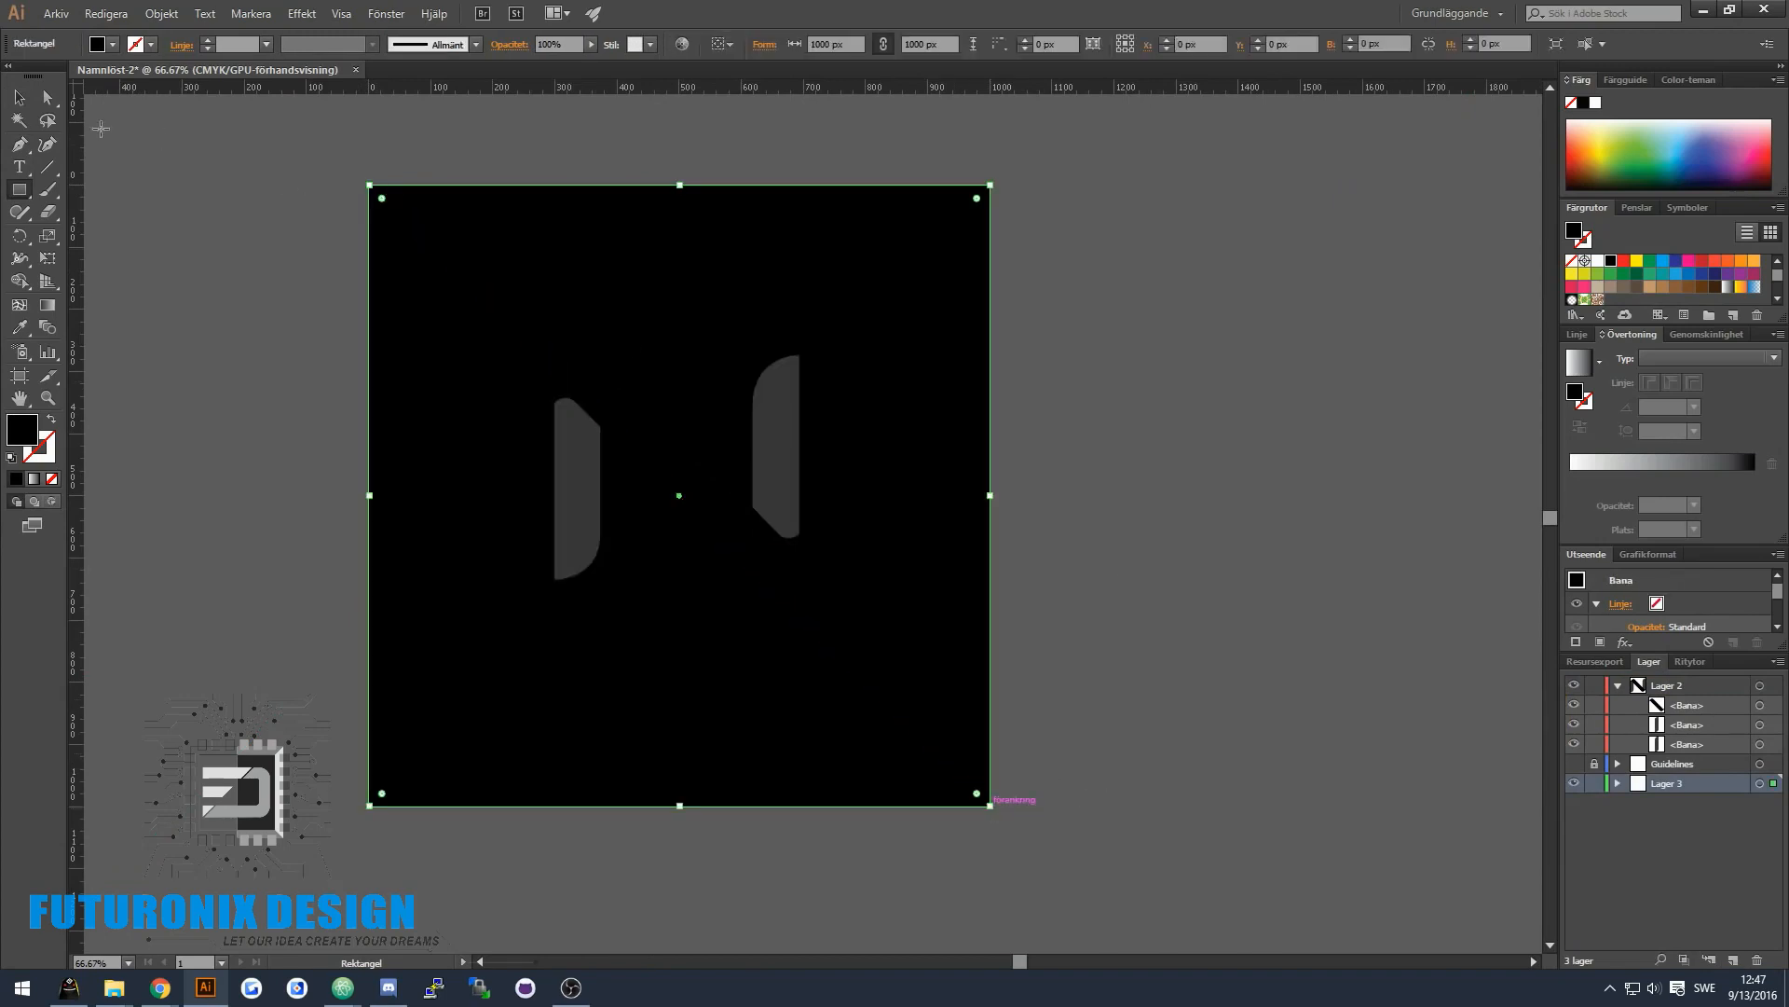
# - Recolour the background rectangle to a dark grey slightly lighter than the stems
pyautogui.click(124, 42)
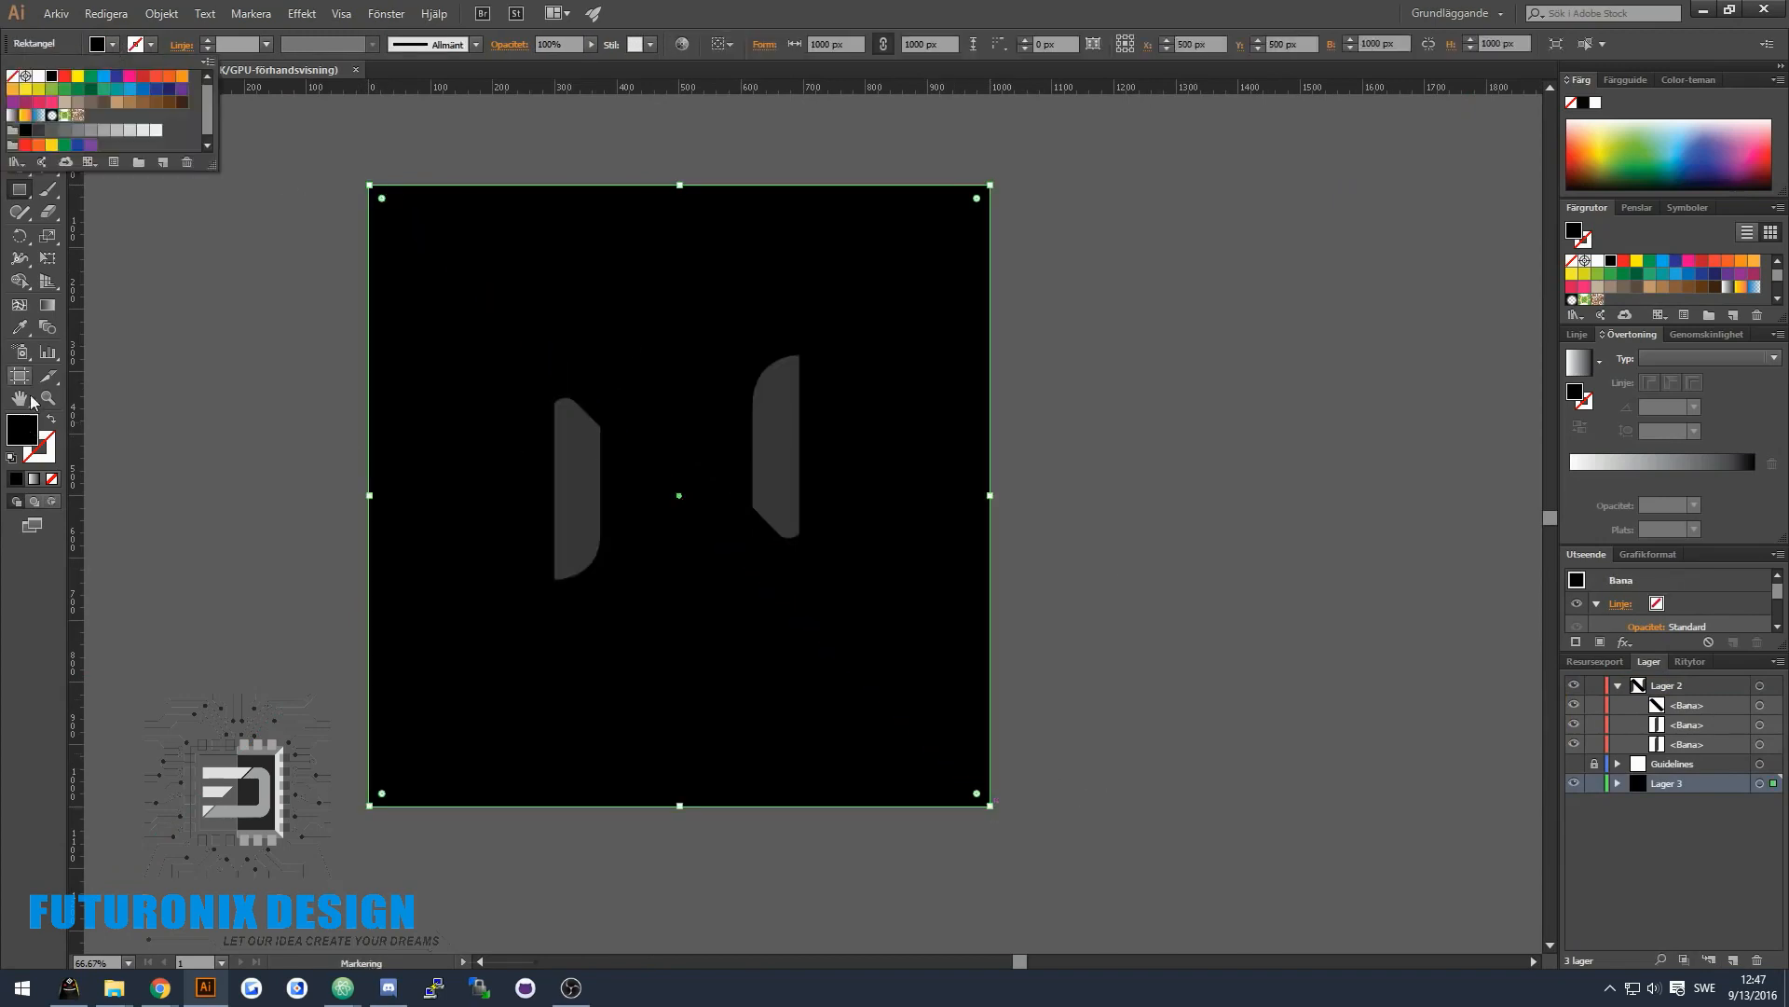
pyautogui.doubleClick(24, 434)
pyautogui.moveTo(686, 580)
pyautogui.mouseDown()
pyautogui.moveTo(608, 541)
pyautogui.moveTo(649, 562)
pyautogui.moveTo(648, 536)
pyautogui.mouseUp()
pyautogui.click(1099, 378)
pyautogui.click(880, 454)
pyautogui.click(917, 524)
# - Fill the diagonal bar with a very light grey swatch
pyautogui.click(19, 98)
pyautogui.click(688, 466)
pyautogui.click(113, 45)
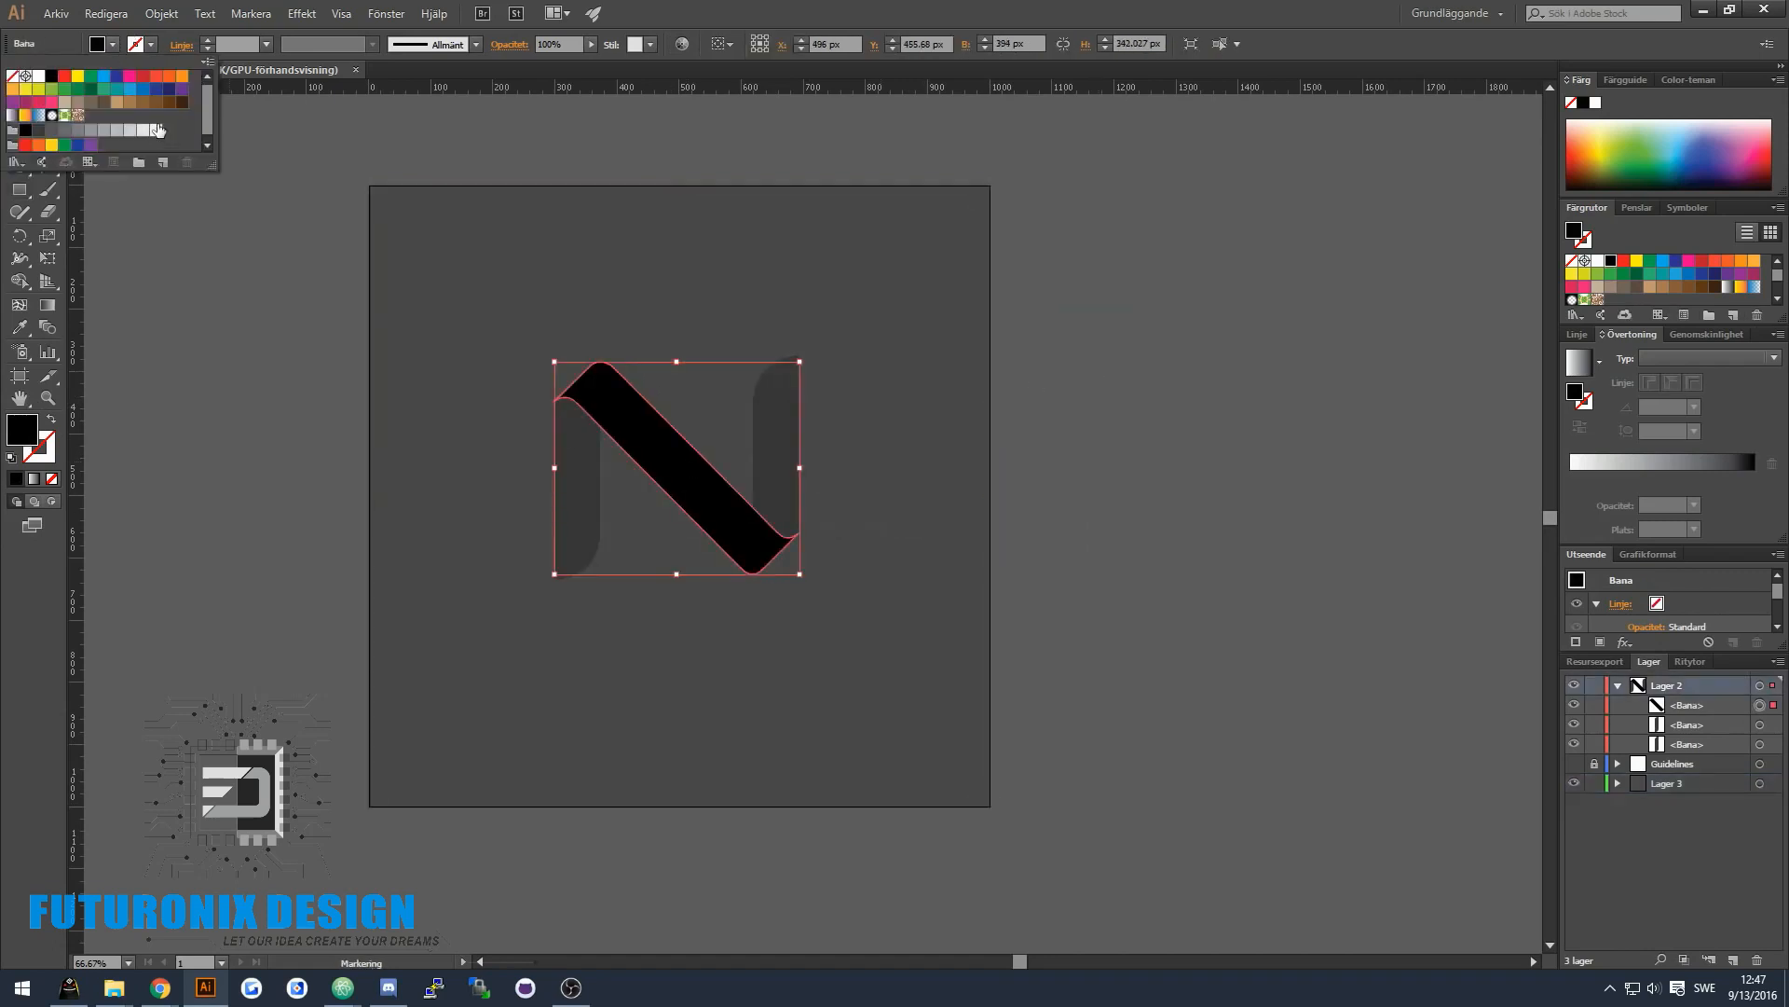
pyautogui.click(154, 130)
pyautogui.click(624, 490)
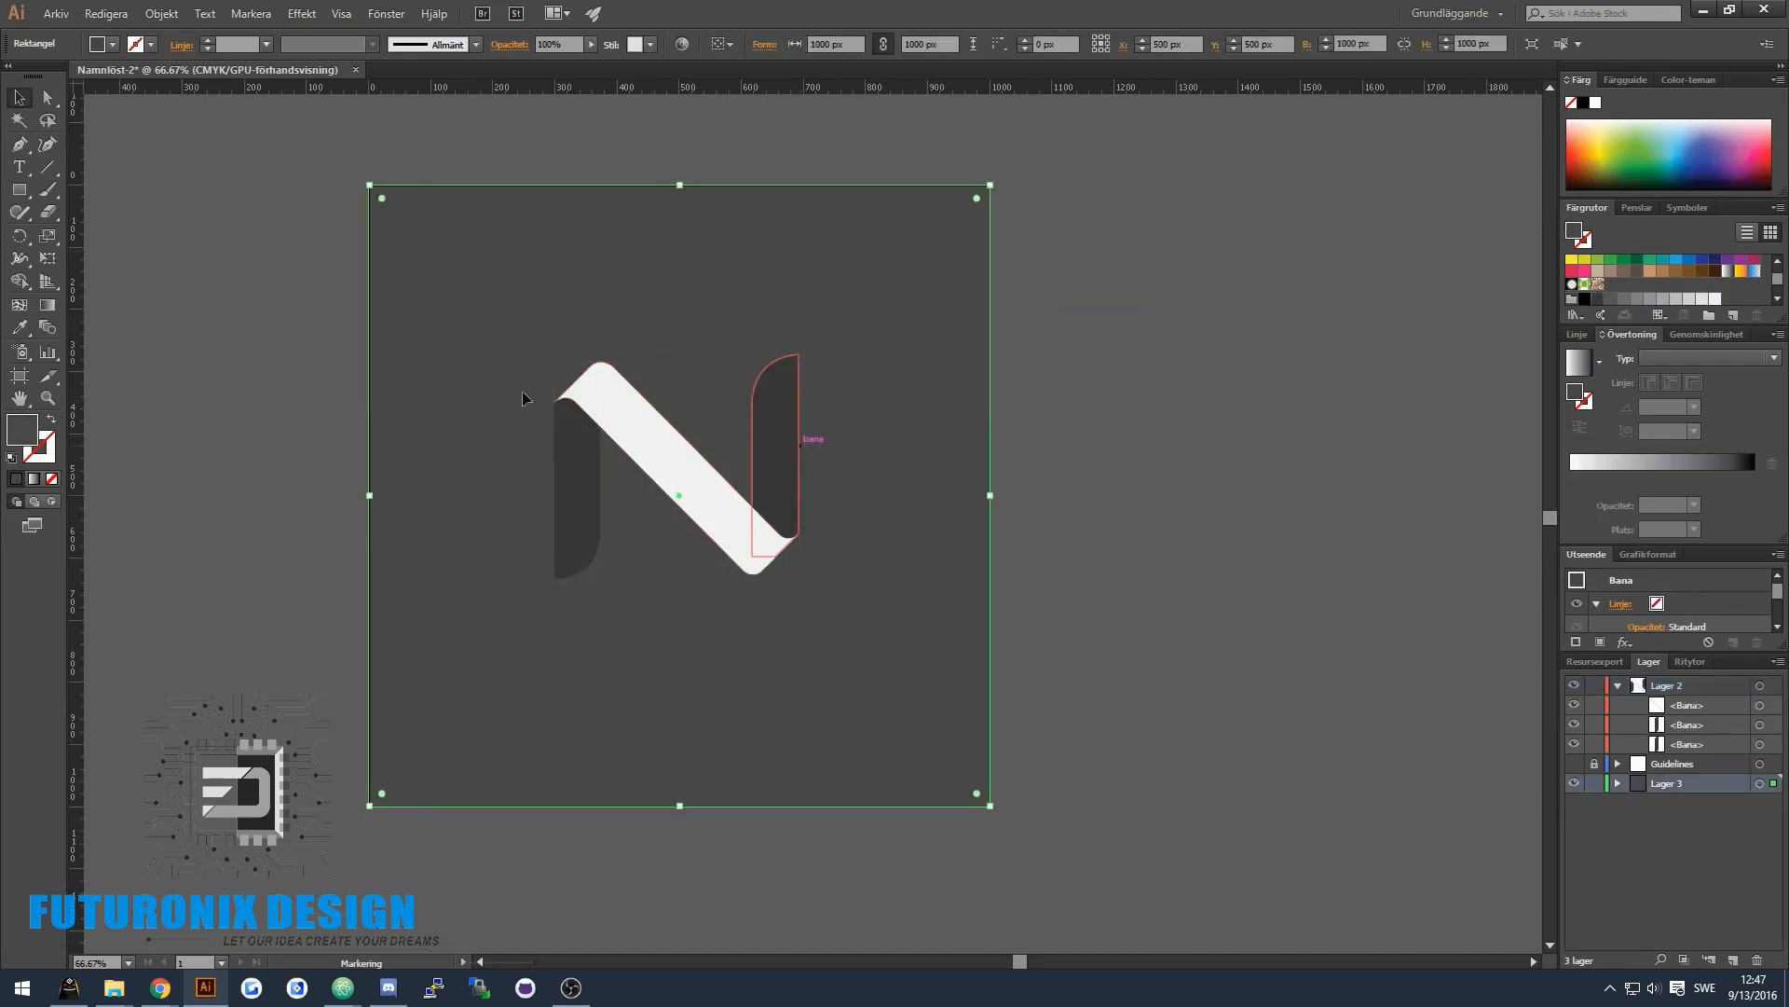
# - Fill the right stem with a linear white-to-black gradient angled so that it darkens toward the stem's lower end
pyautogui.scroll(1, 524, 426)
pyautogui.scroll(1, 483, 466)
pyautogui.scroll(-1, 482, 466)
pyautogui.click(938, 404)
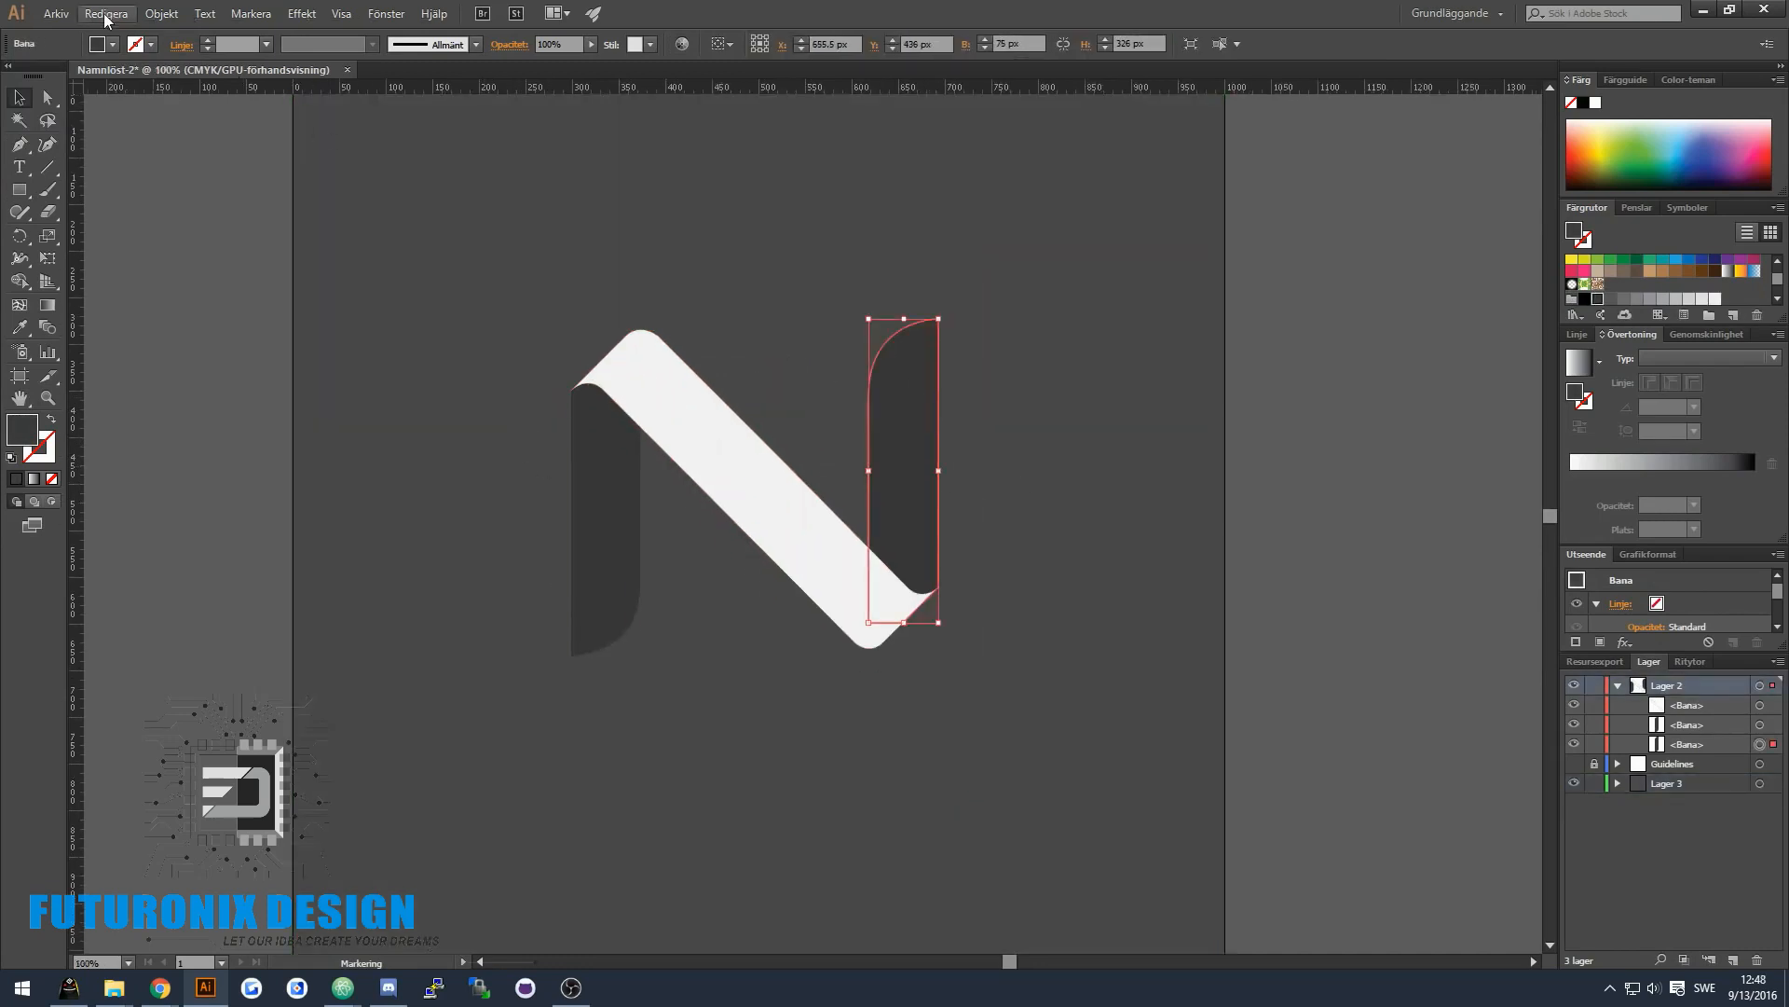
pyautogui.click(112, 45)
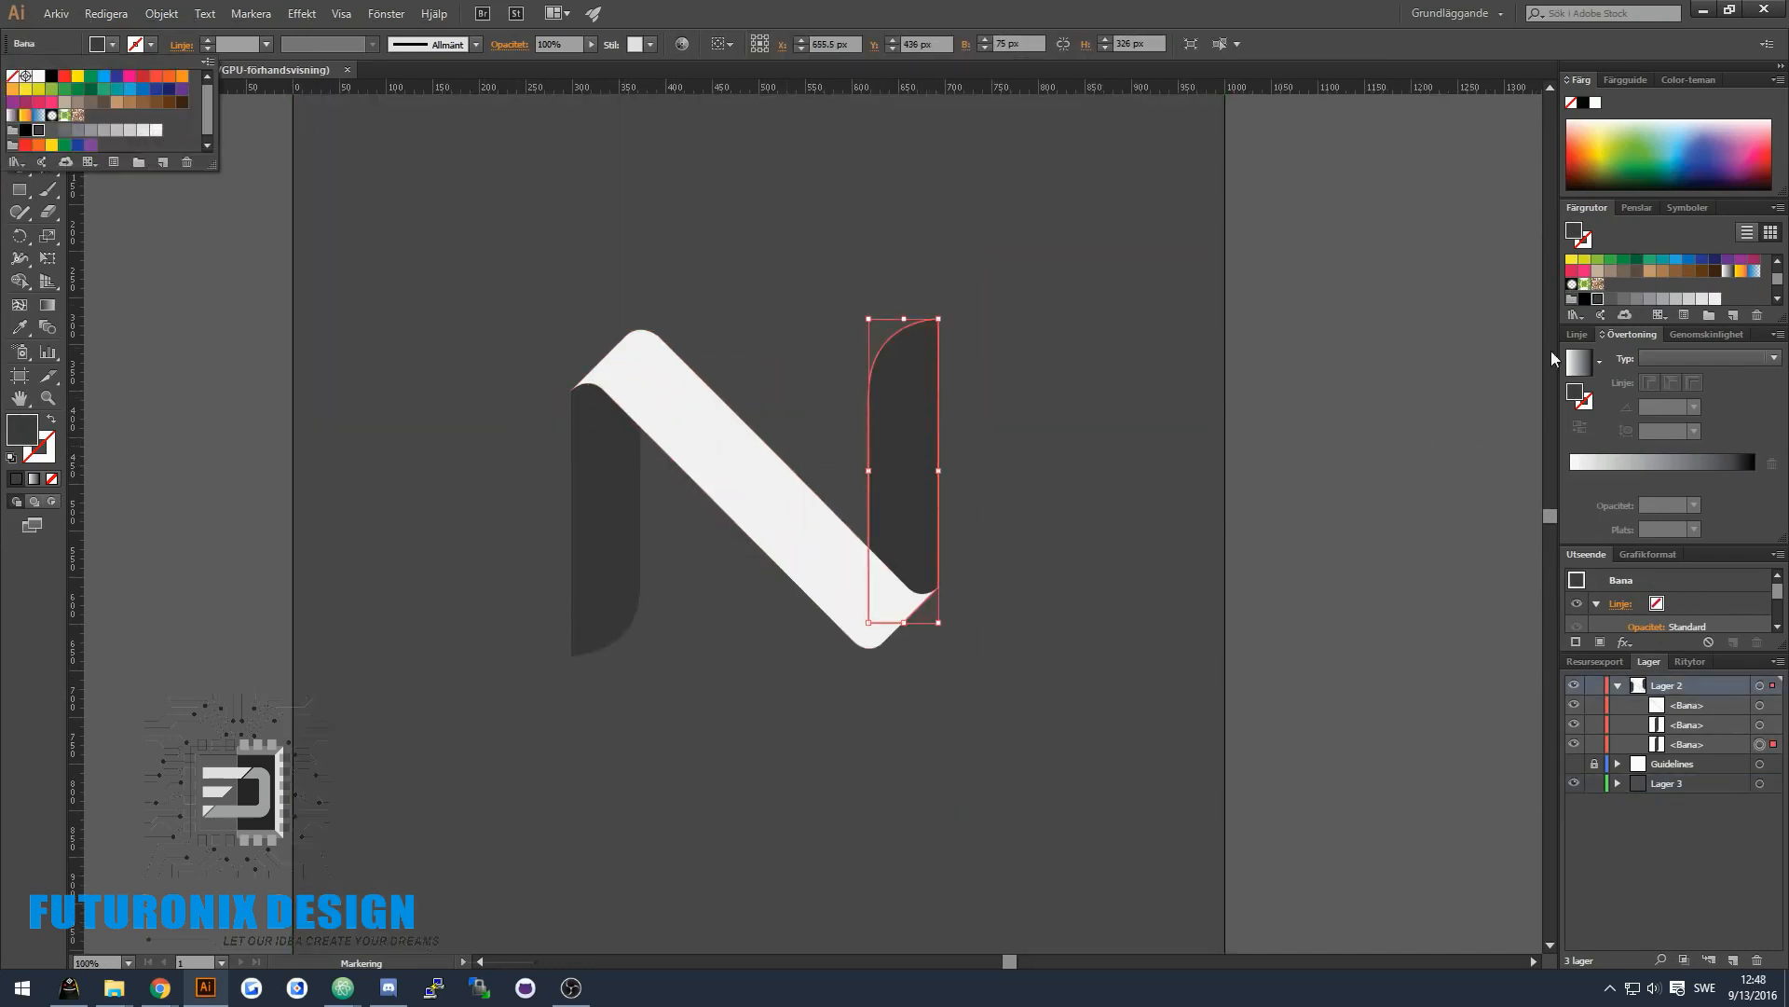
pyautogui.click(1577, 362)
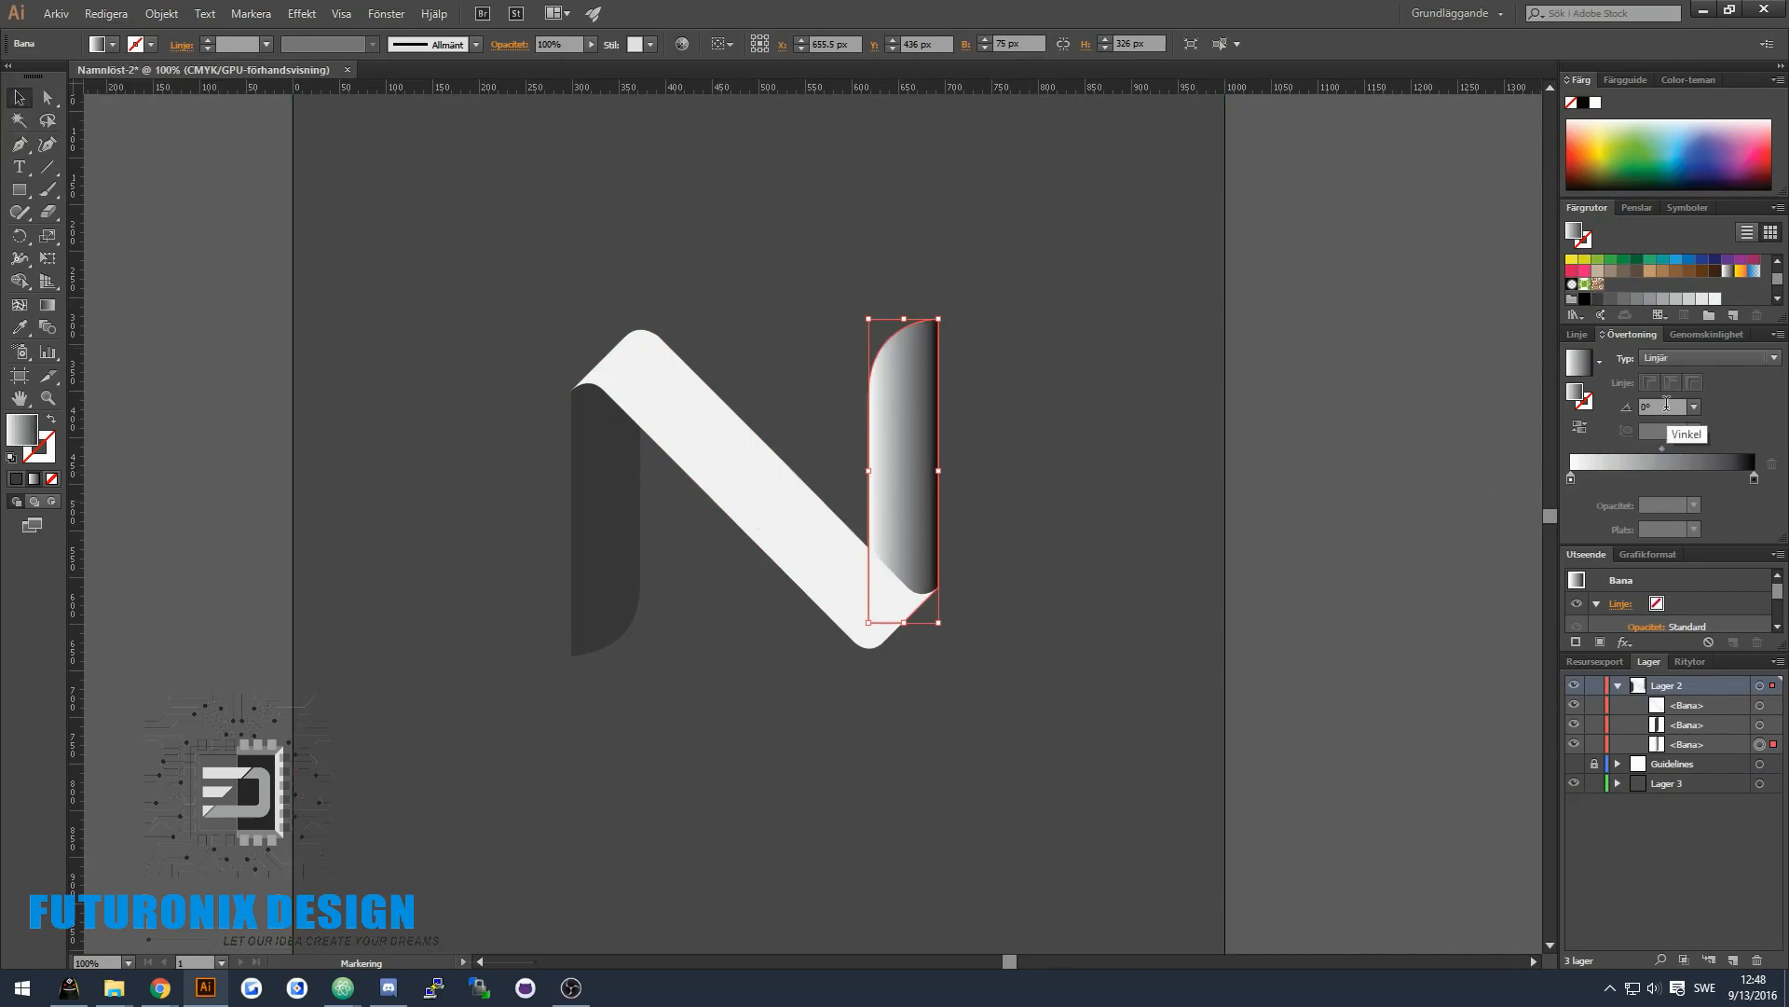
pyautogui.write('45')
pyautogui.press('Return')
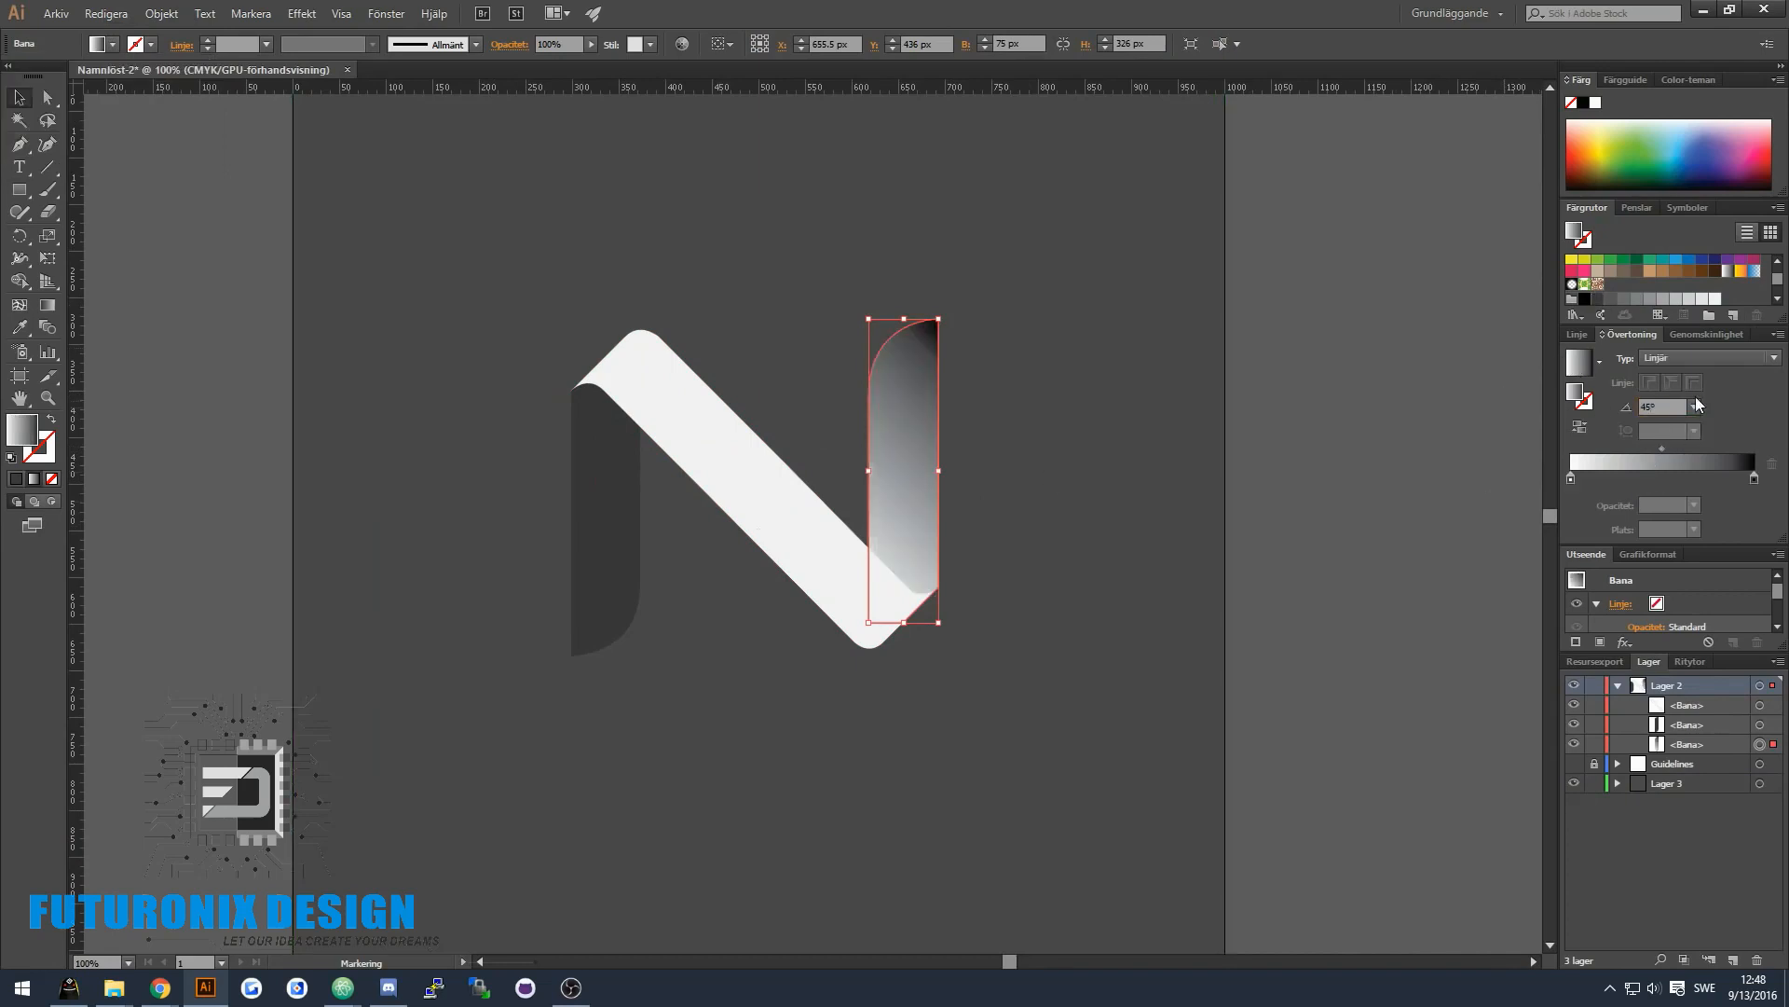
pyautogui.press('Return')
pyautogui.click(1007, 506)
pyautogui.click(918, 508)
pyautogui.click(1156, 514)
# - Fill the left stem with a linear white-to-black gradient at 93° and set the right stem's gradient angle to -61°
pyautogui.click(606, 552)
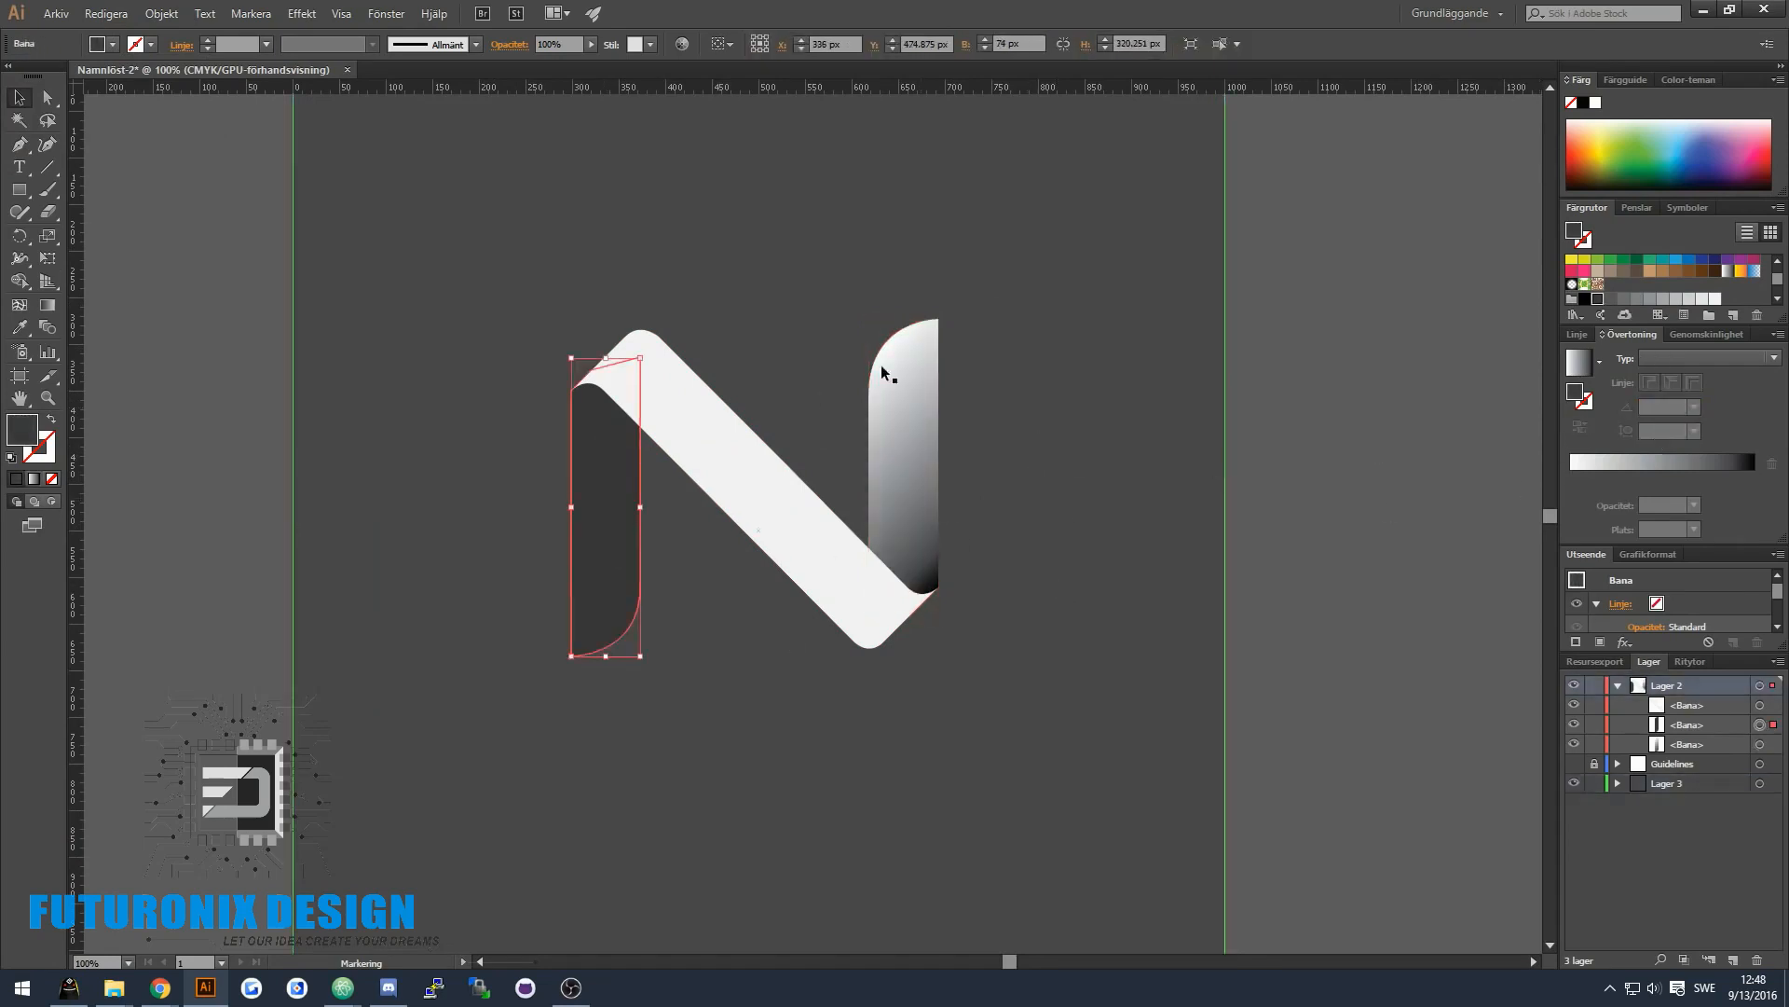
pyautogui.click(1579, 363)
pyautogui.write('45')
pyautogui.press('Return')
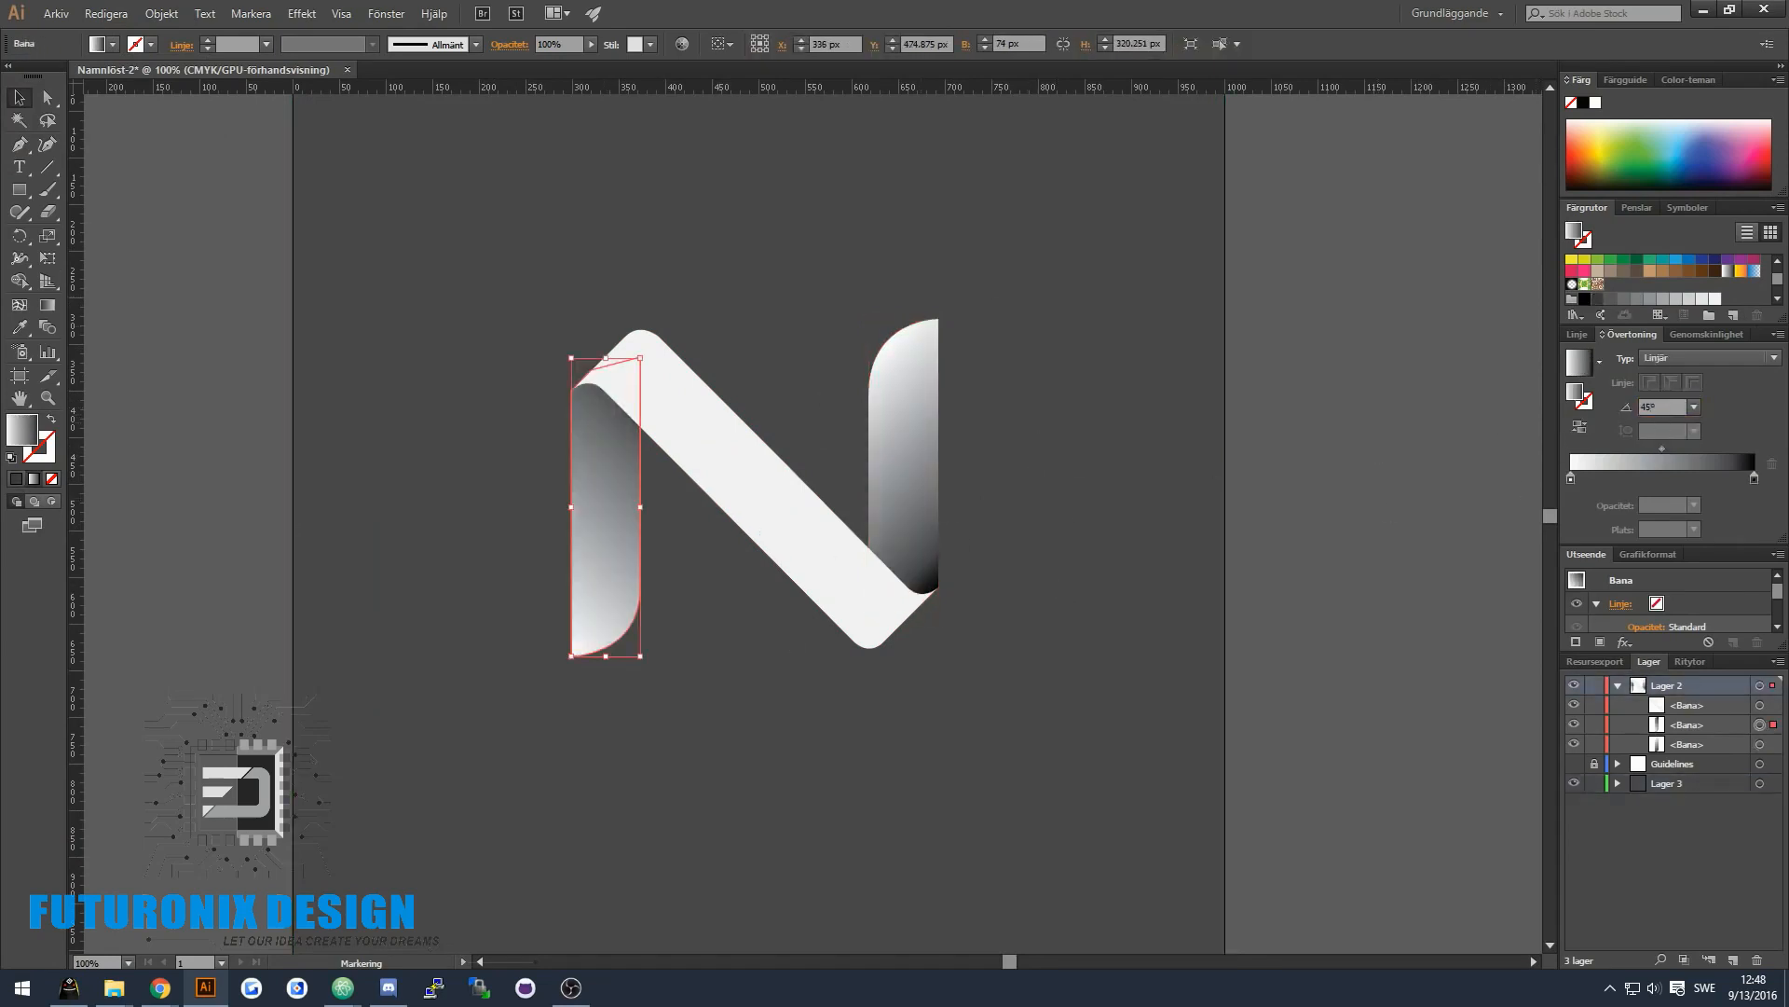
pyautogui.click(1661, 406)
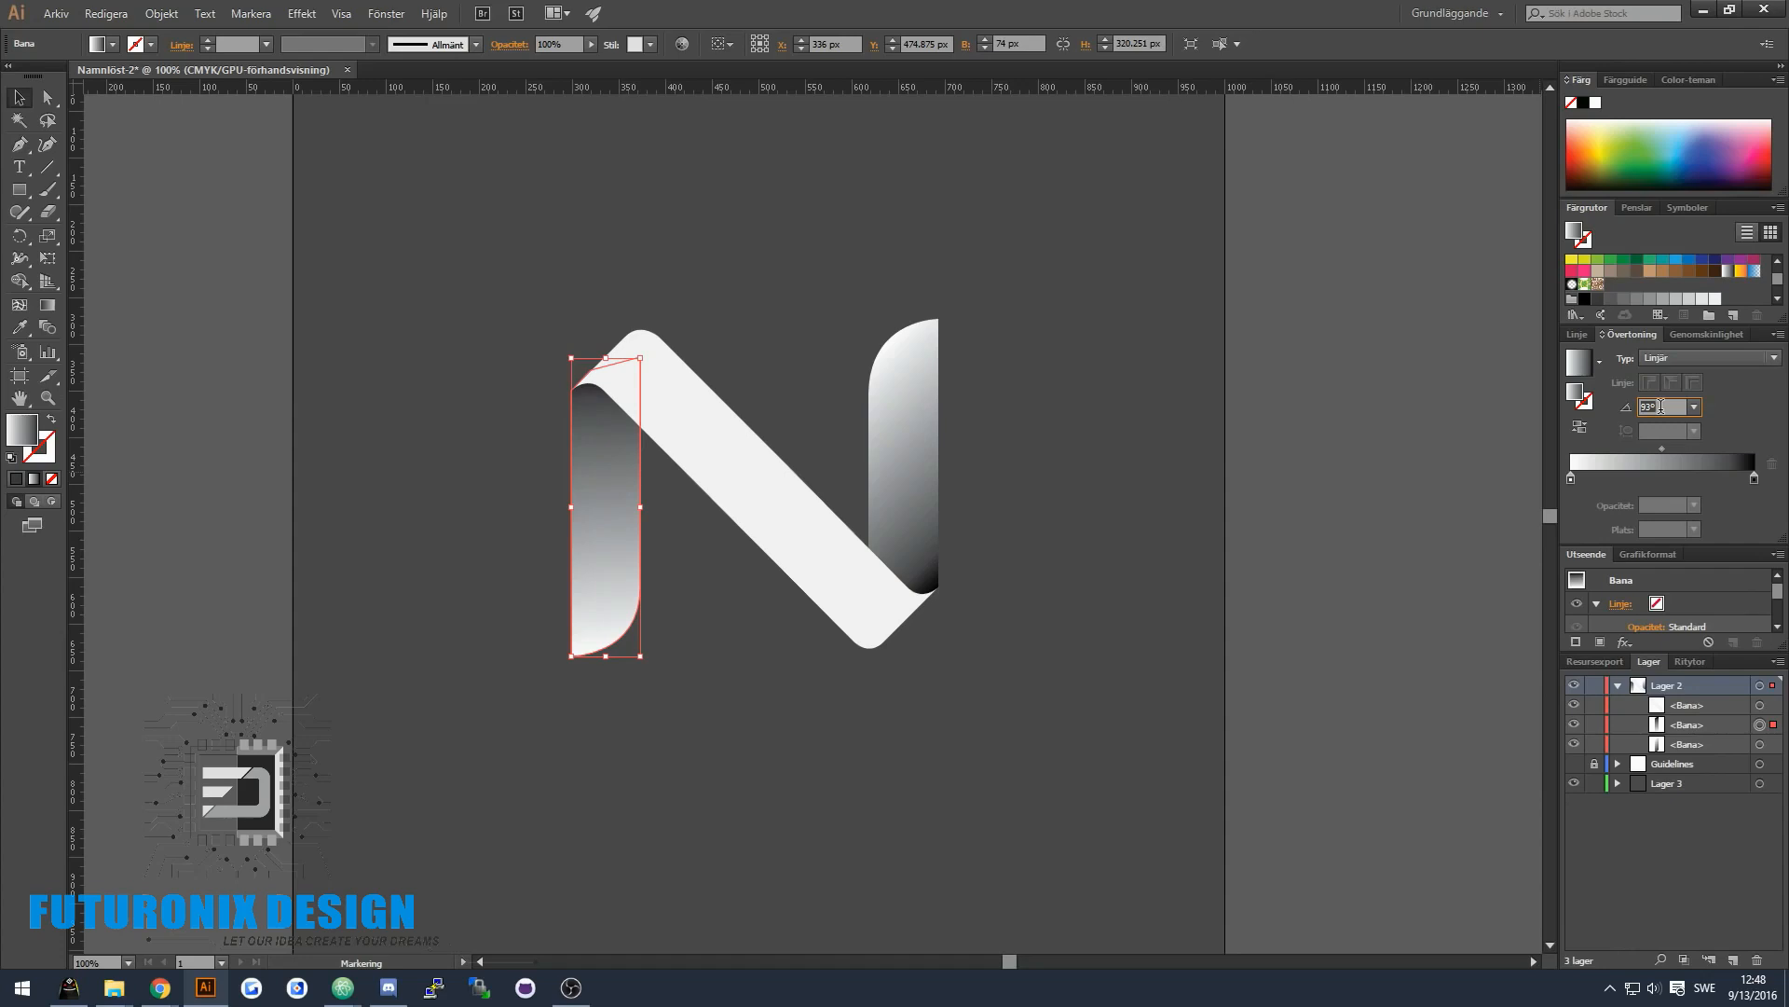
pyautogui.click(909, 476)
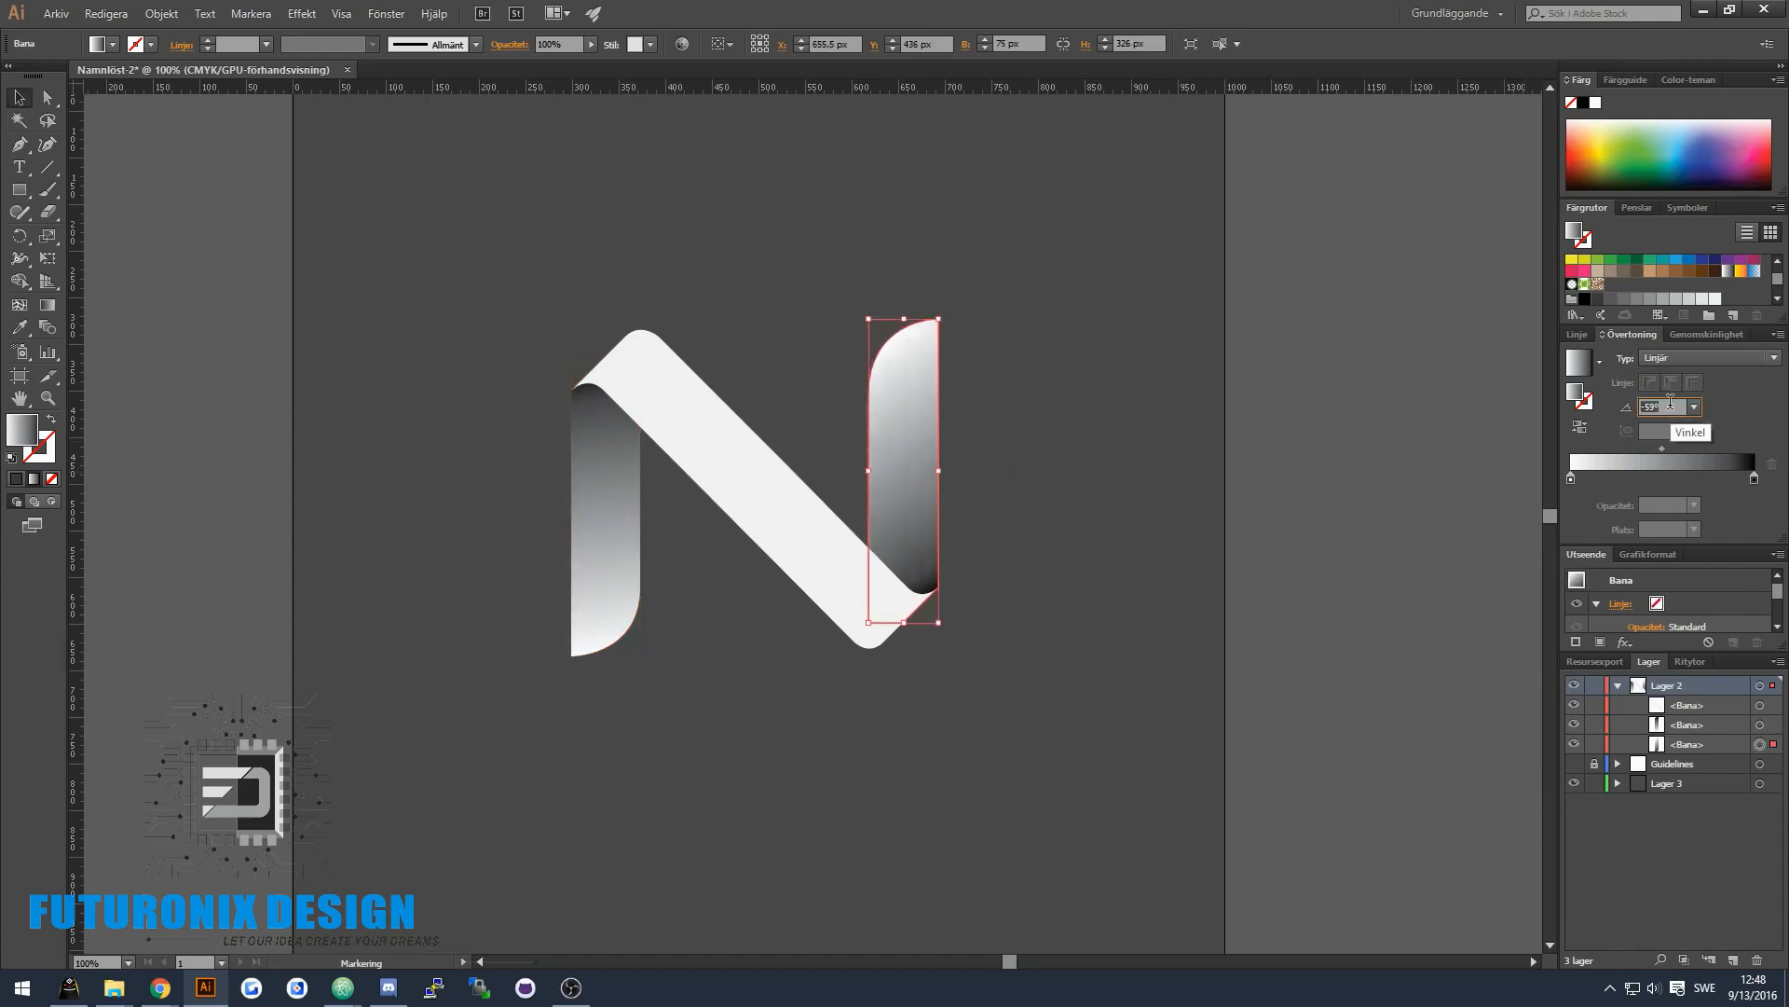
pyautogui.click(1133, 588)
# - Widen the right stem by moving its outer edge's lower and upper anchor points outward about 10 px, the lower one in line with the bar's end
pyautogui.scroll(2, 994, 639)
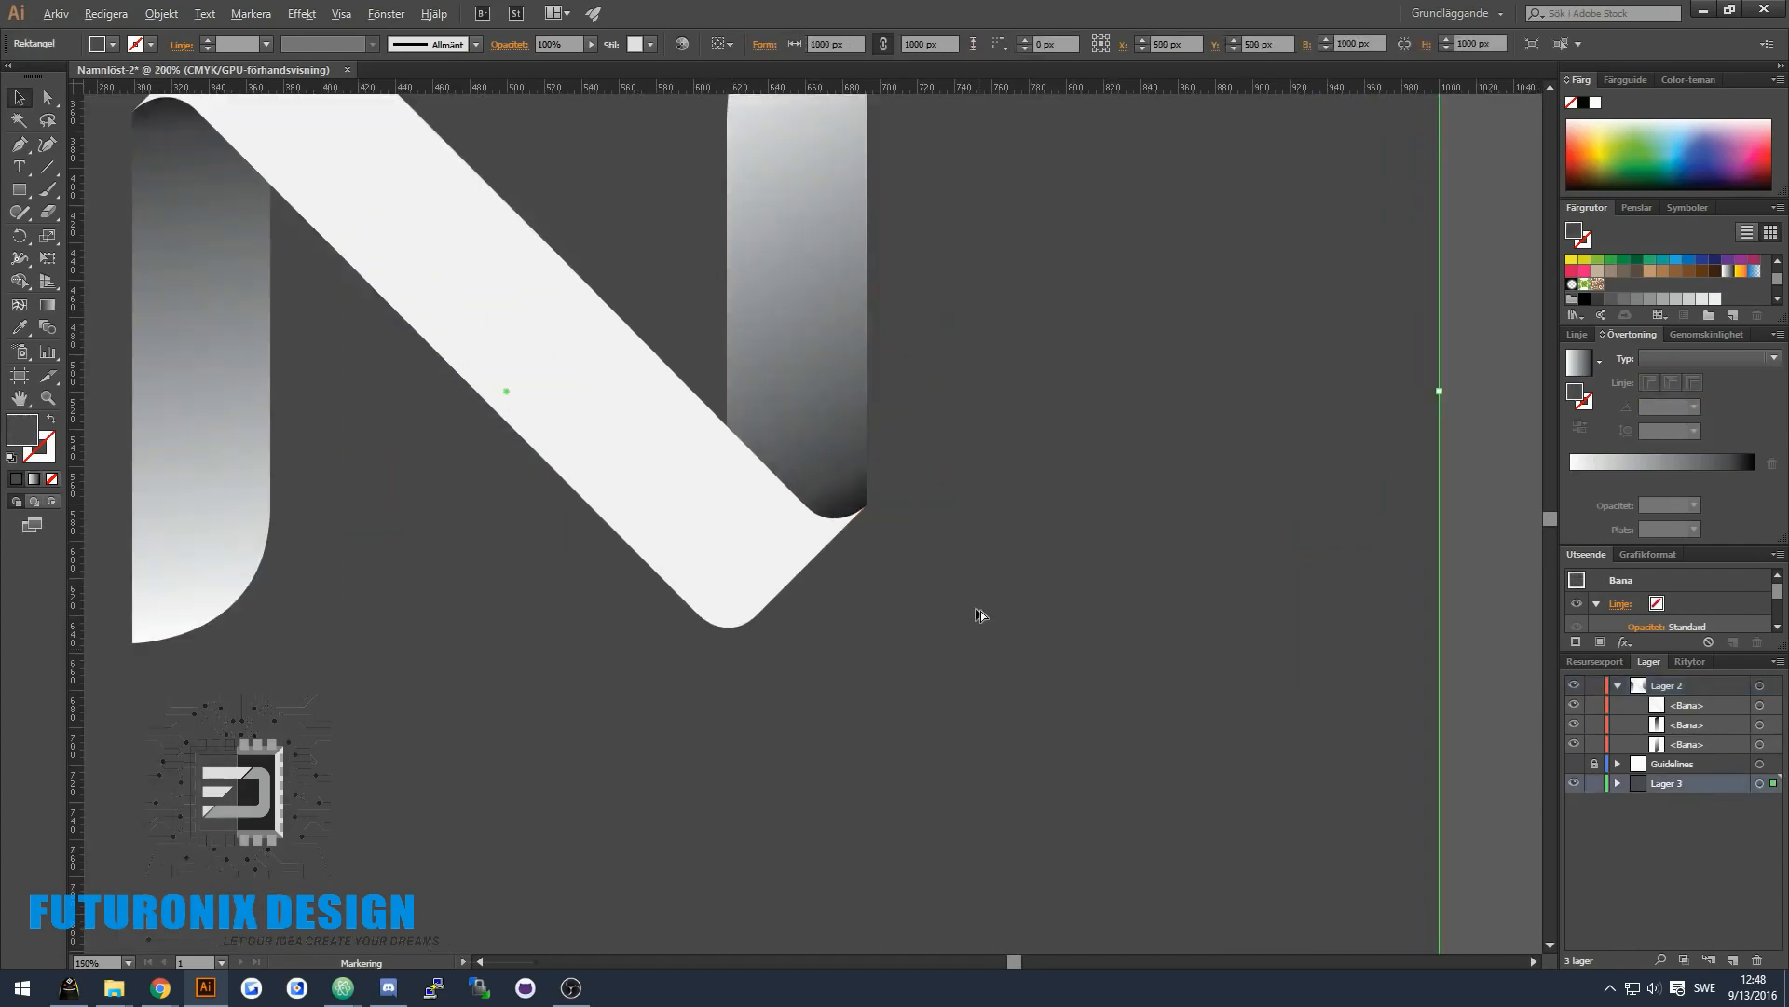
pyautogui.click(793, 404)
pyautogui.scroll(3, 848, 280)
pyautogui.moveTo(816, 330); pyautogui.dragTo(815, 330)
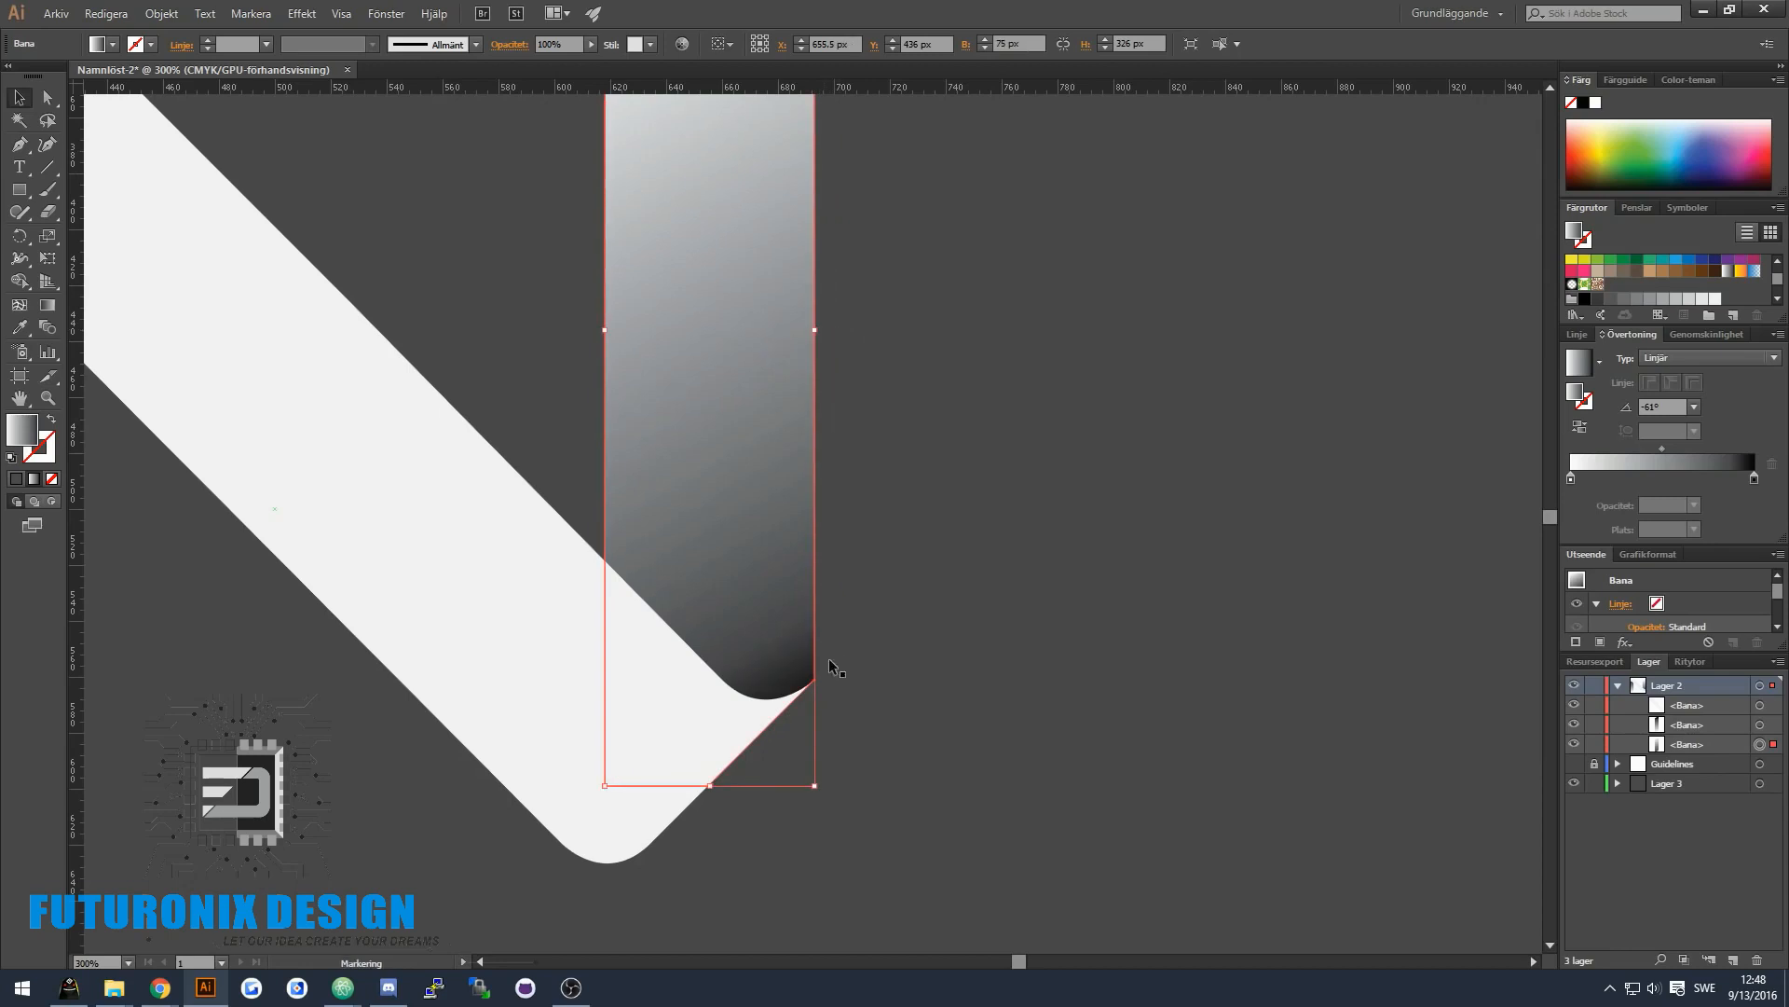
pyautogui.press('a')
pyautogui.moveTo(816, 331); pyautogui.dragTo(836, 330)
pyautogui.hotkey('ctrl', 'z')
pyautogui.click(815, 680)
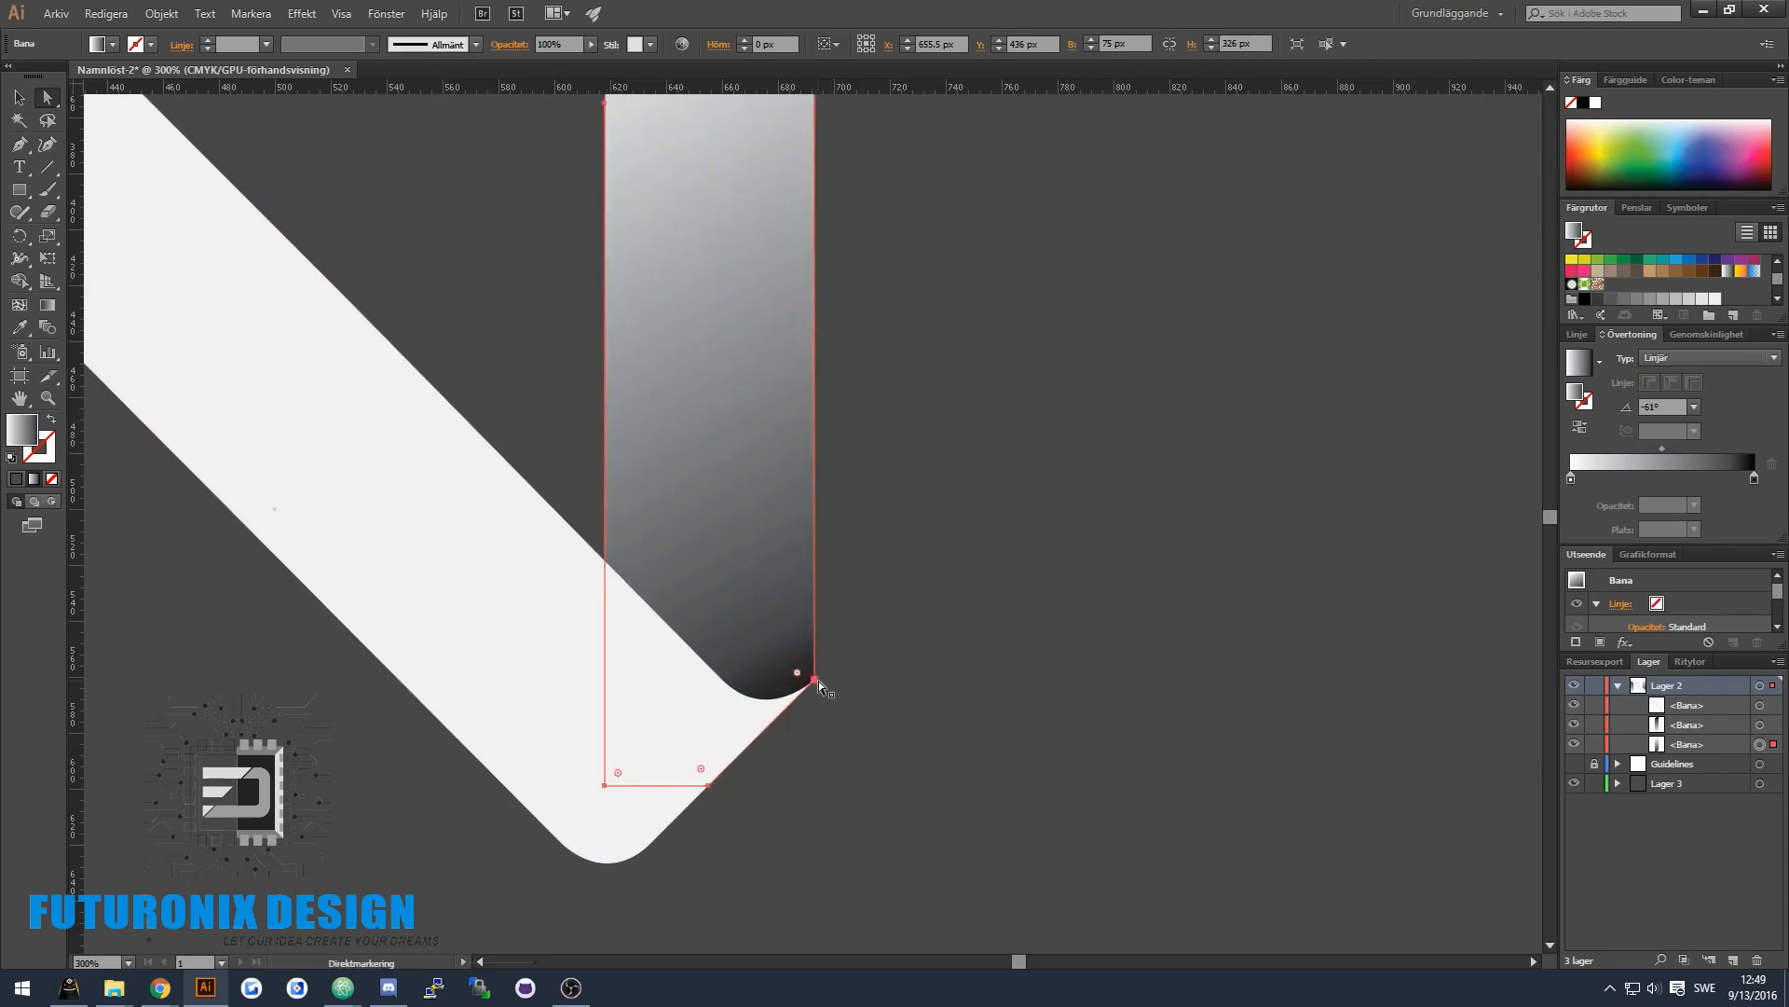
pyautogui.moveTo(816, 681); pyautogui.dragTo(844, 657)
pyautogui.scroll(5, 818, 330)
pyautogui.moveTo(814, 237); pyautogui.dragTo(847, 244)
pyautogui.scroll(-4, 914, 260)
pyautogui.click(902, 411)
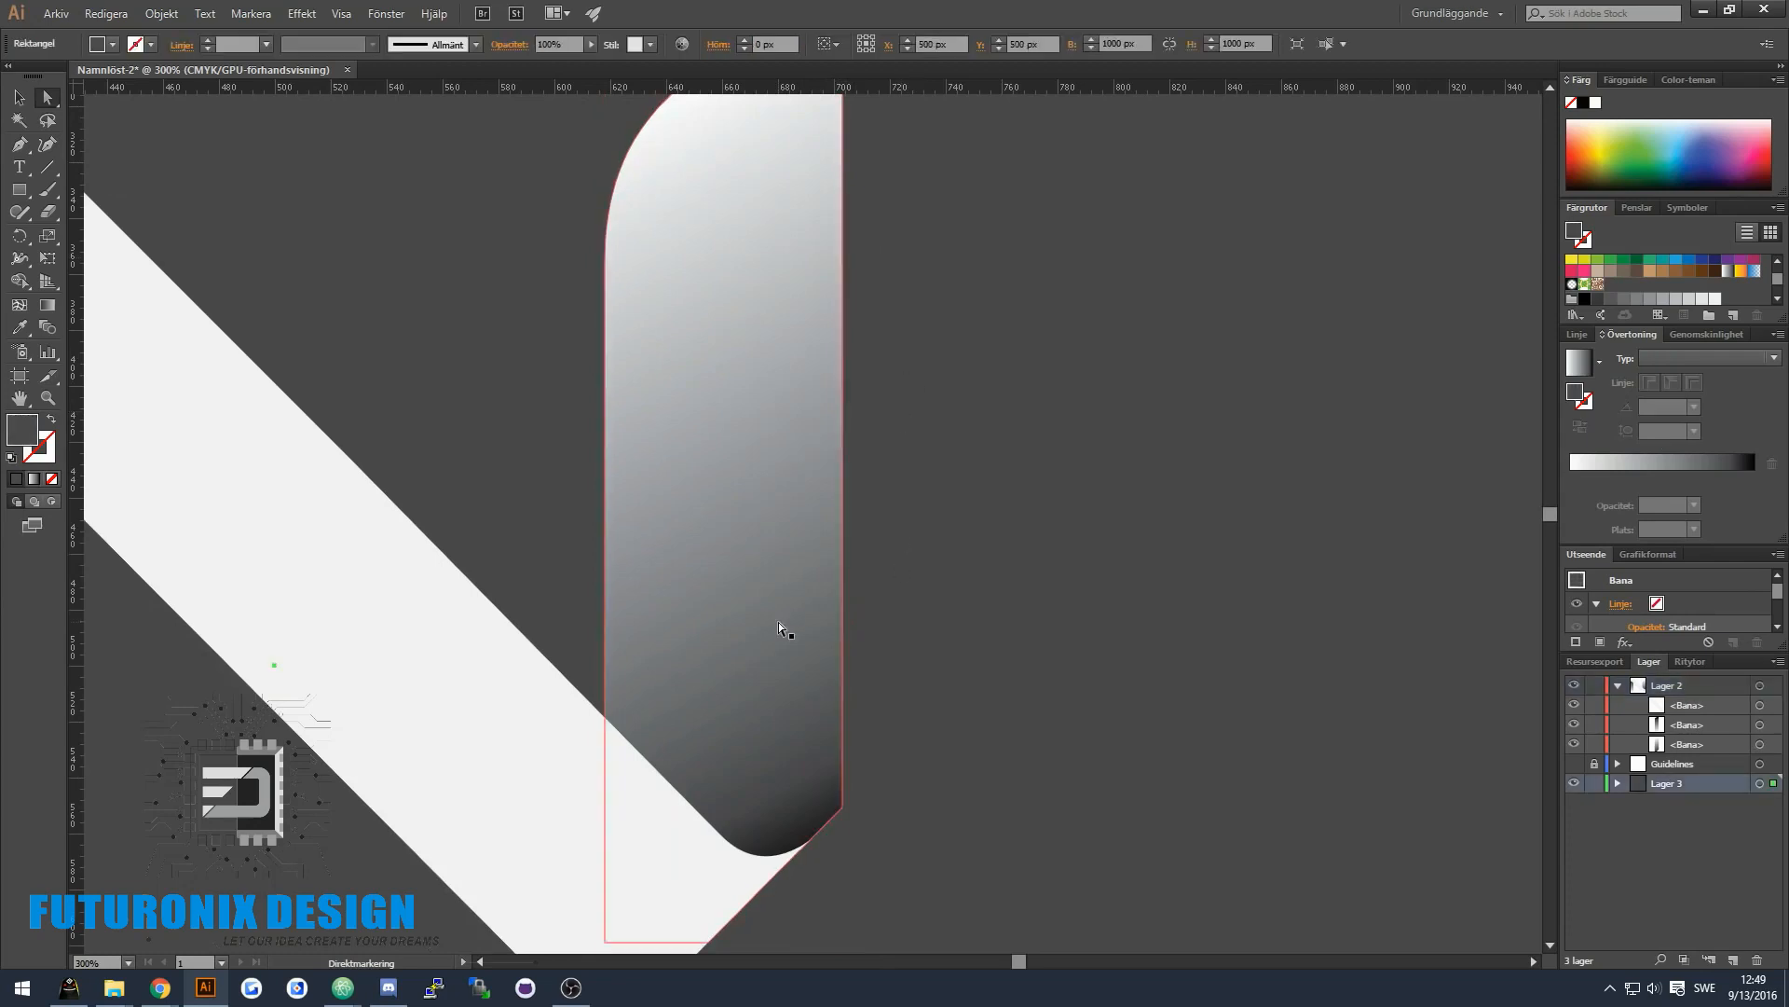
# - Draw a Pen path around the right stem's sharp lower-right corner, curving from the bar's end into the stem's outer edge and returning to its start
pyautogui.scroll(-3, 792, 634)
pyautogui.press('p')
pyautogui.click(739, 751)
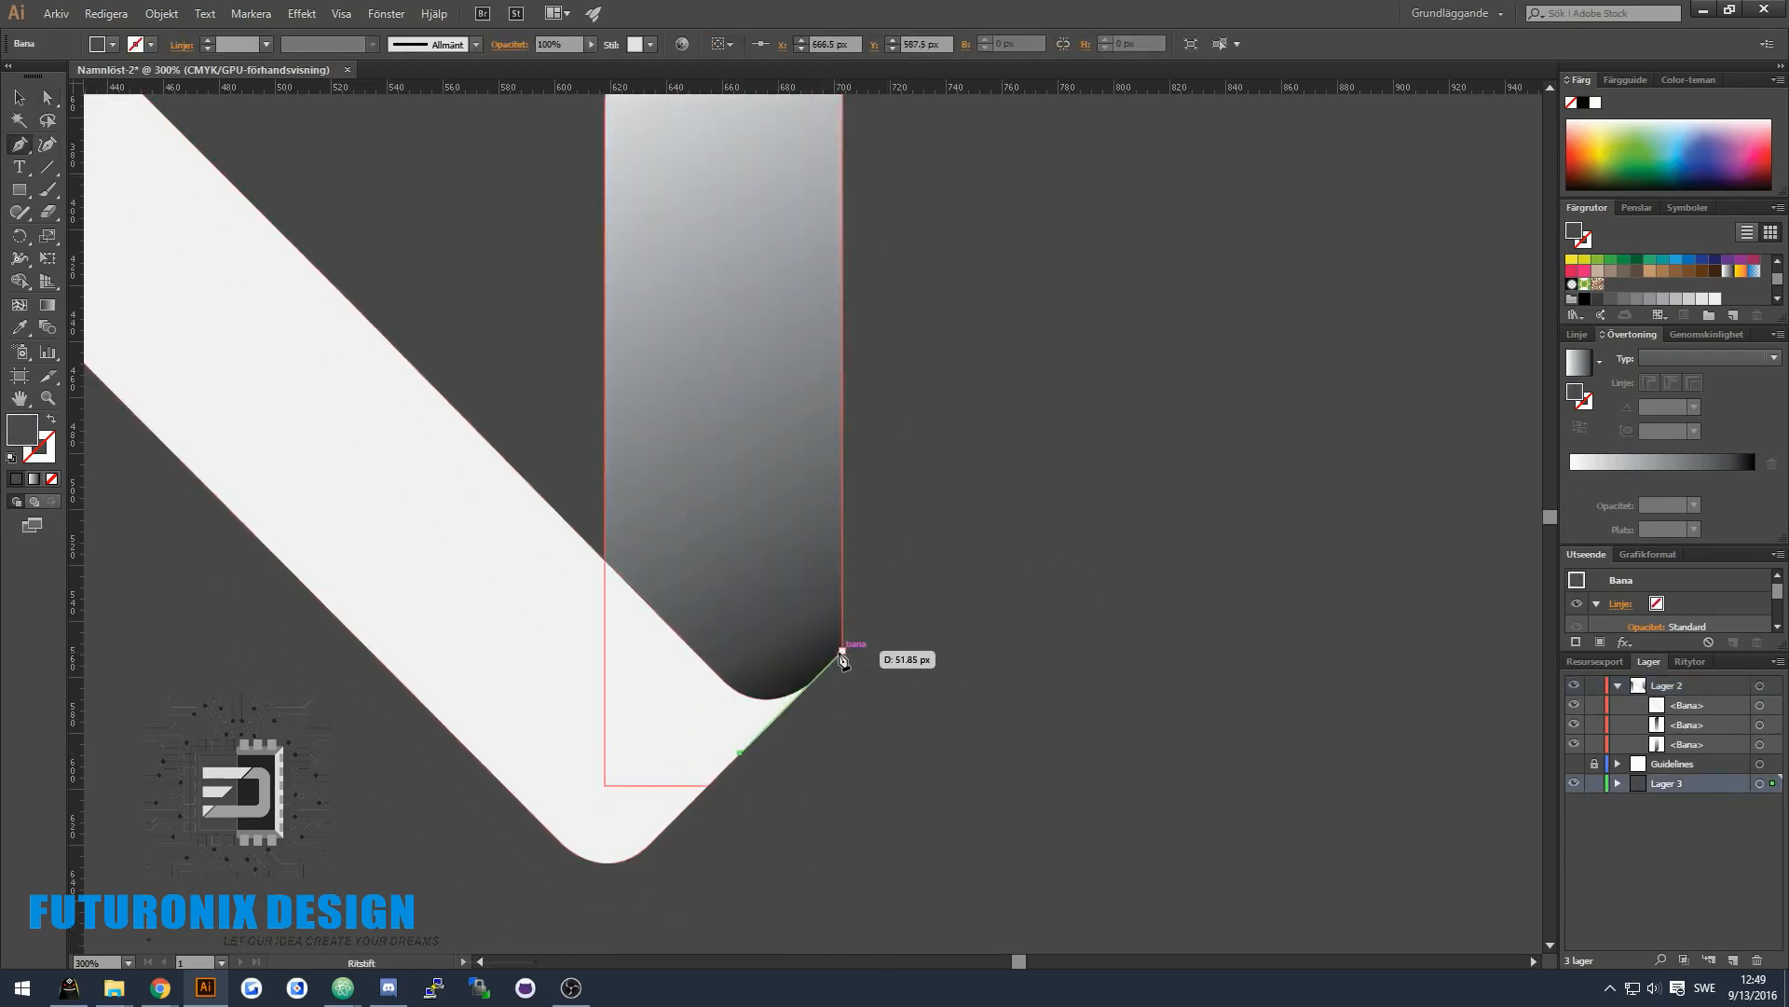
pyautogui.click(815, 680)
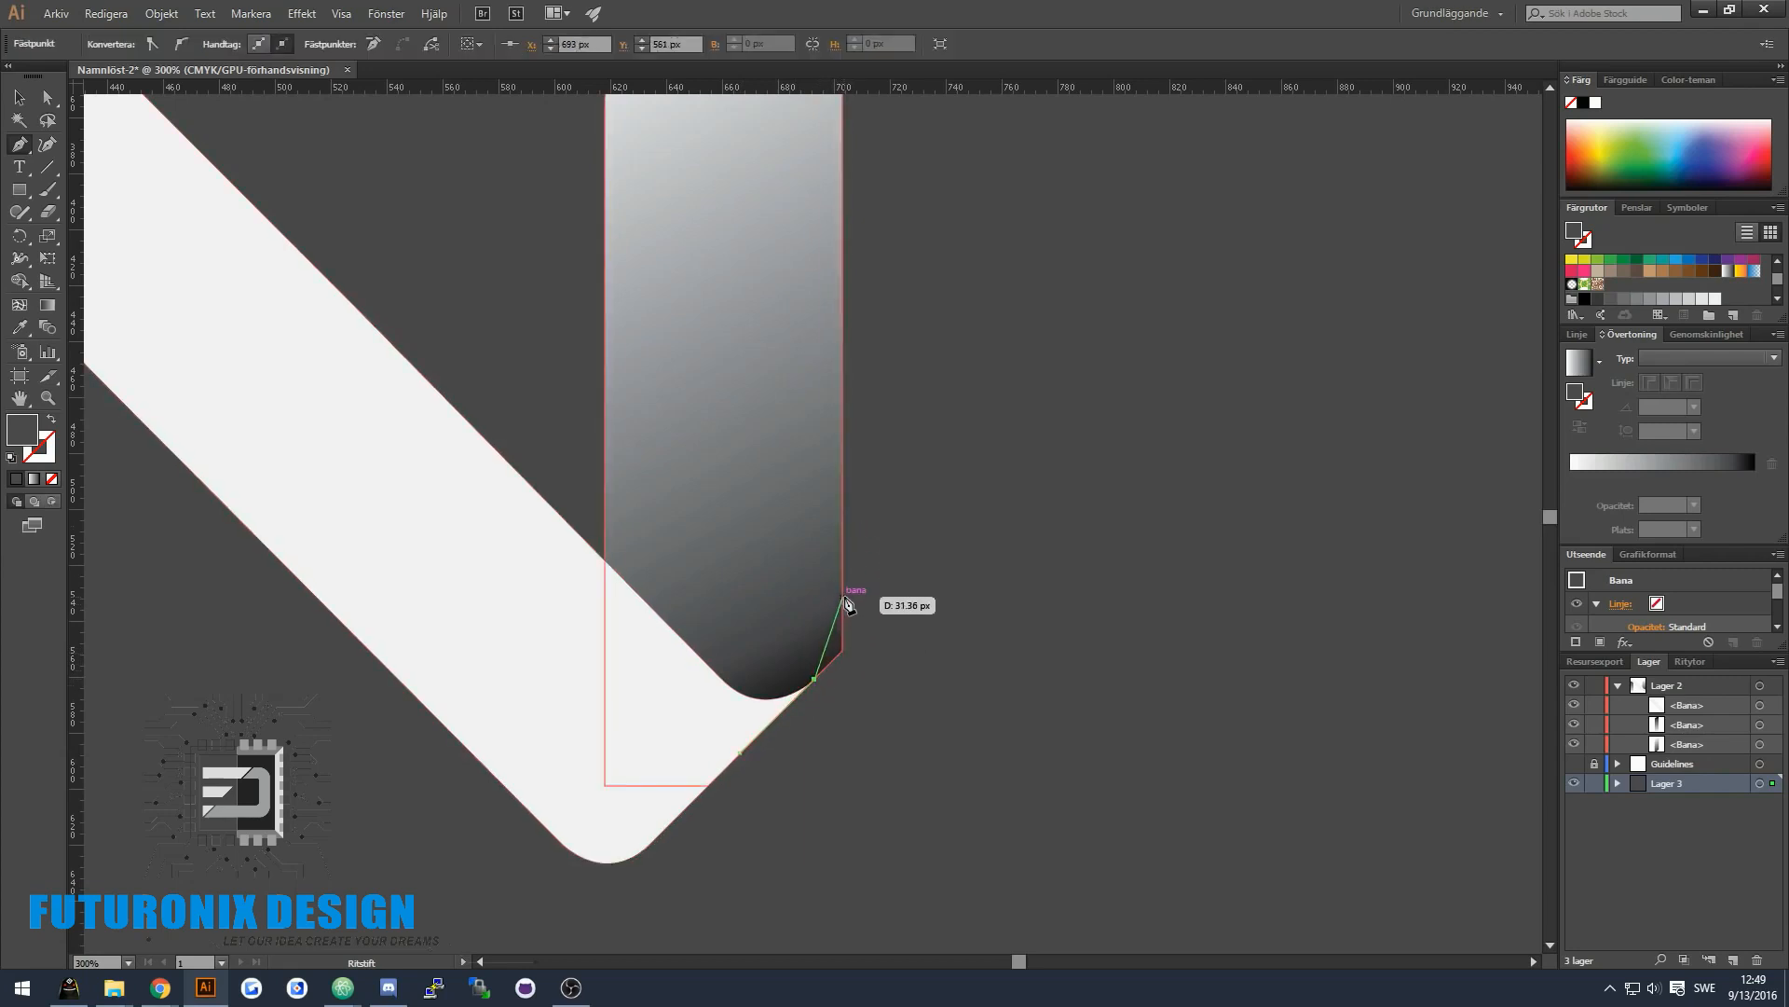
pyautogui.moveTo(844, 597); pyautogui.dragTo(847, 552)
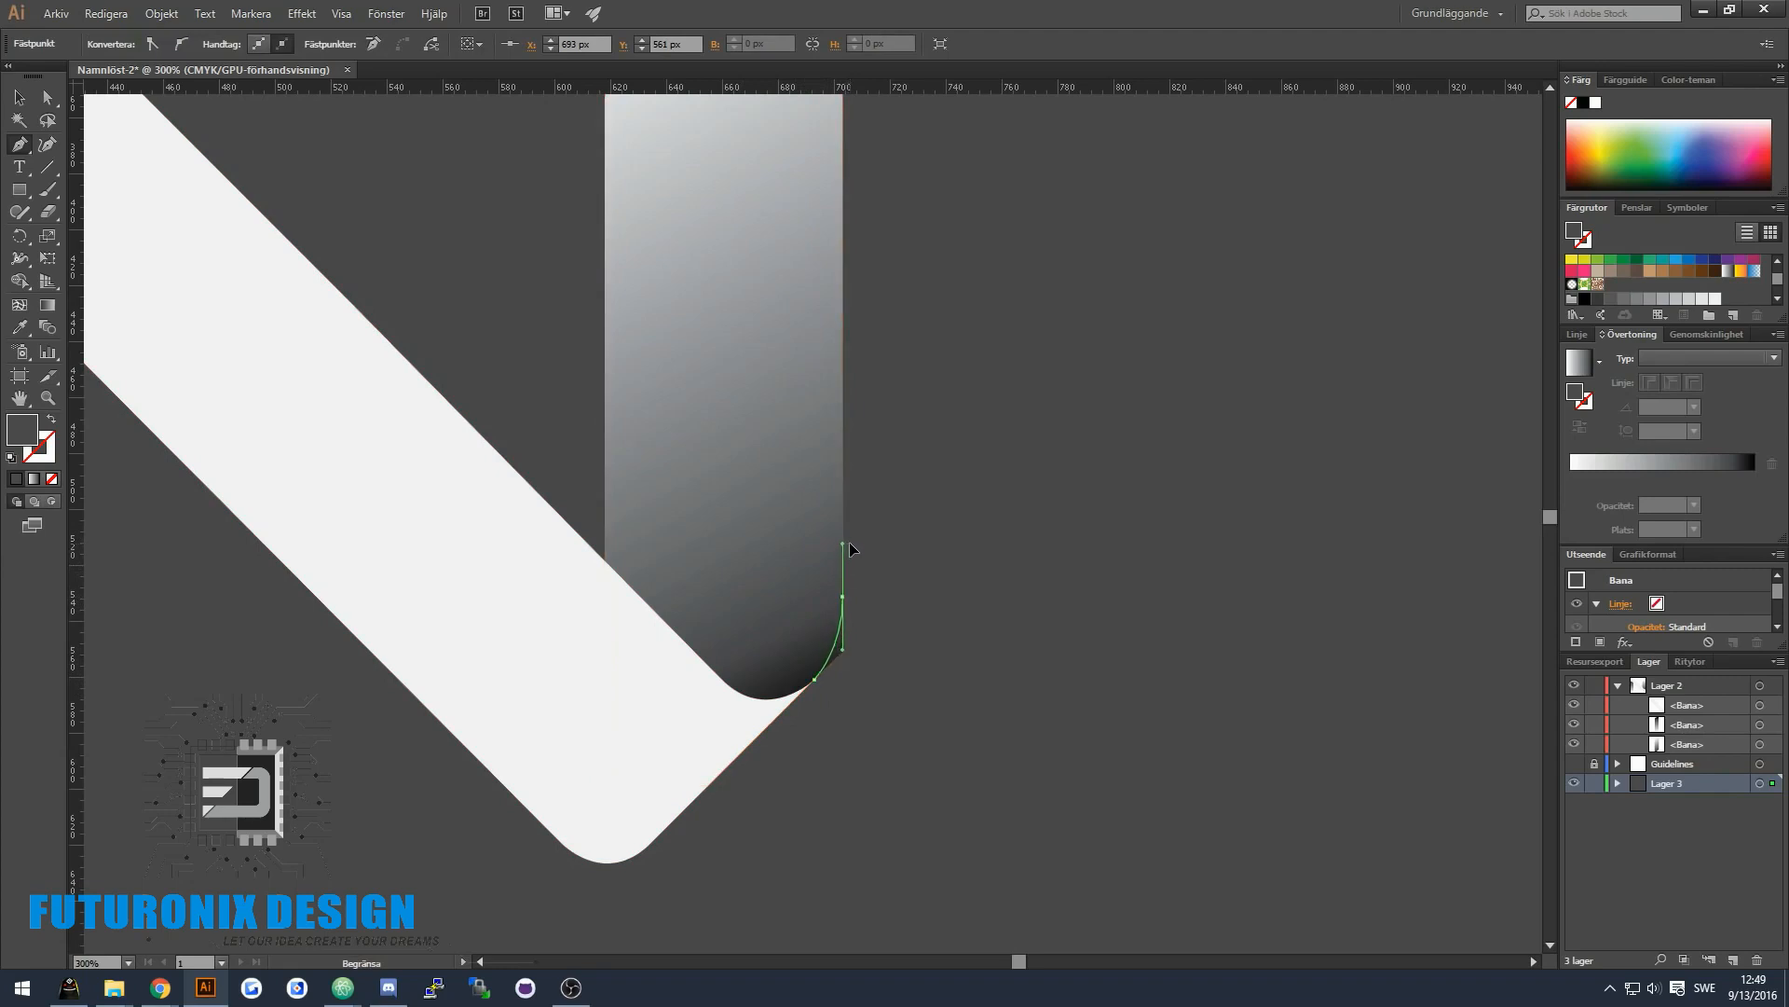
pyautogui.click(882, 519)
pyautogui.click(735, 546)
pyautogui.click(689, 672)
pyautogui.click(738, 753)
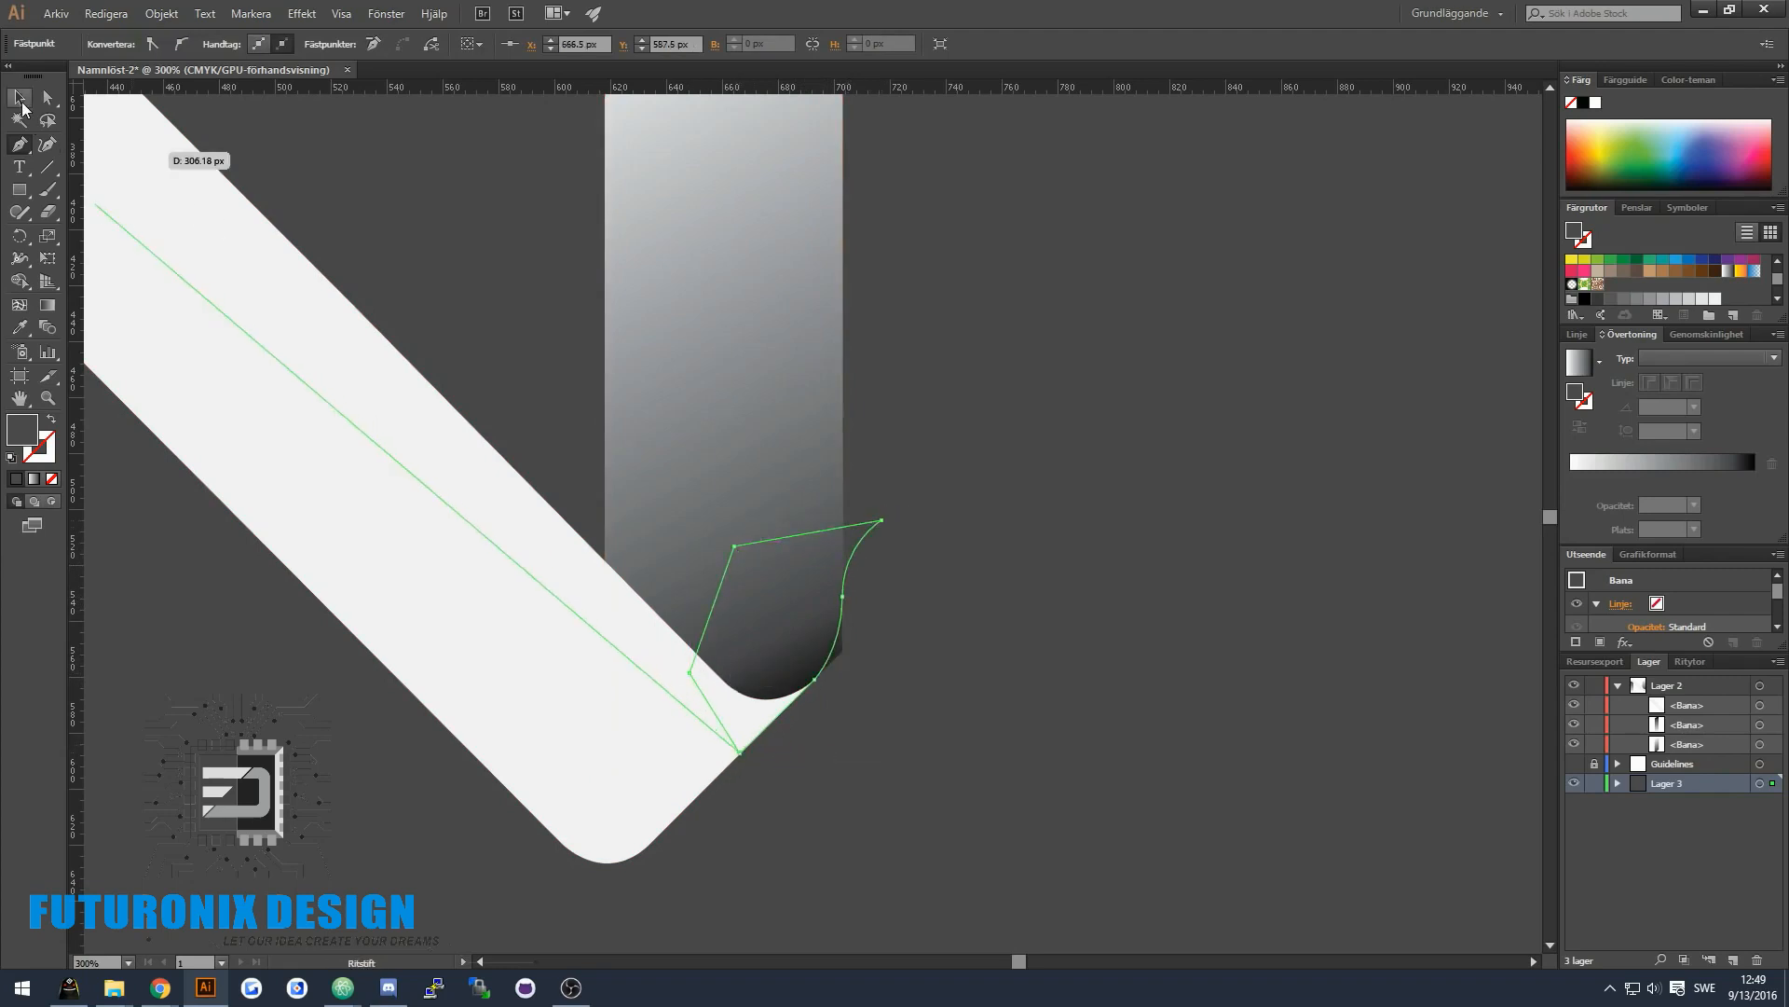
# - Trim the right stem's sharp lower-right corner with the Shape Builder along the drawn curve and remove the leftover pieces
pyautogui.click(20, 97)
pyautogui.click(802, 455)
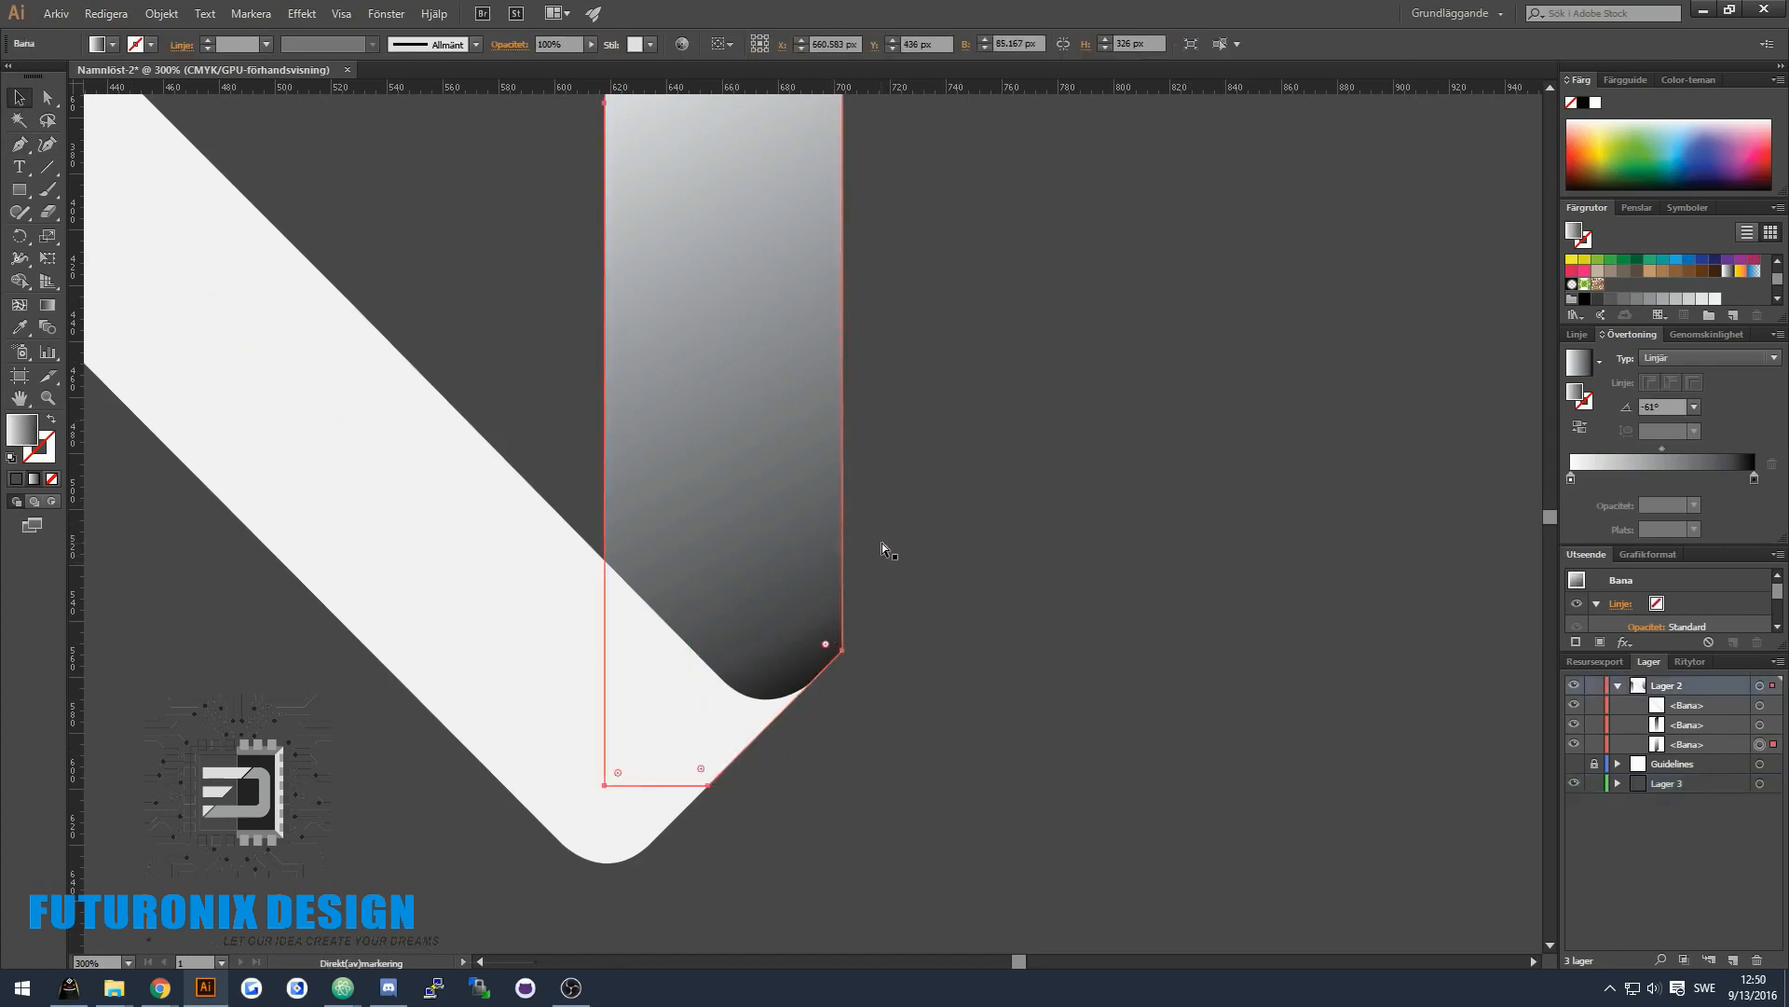
pyautogui.keyDown('shift'); pyautogui.click(874, 518); pyautogui.keyUp('shift')
pyautogui.keyDown('shift'); pyautogui.click(110, 256); pyautogui.keyUp('shift')
pyautogui.hotkey('shift', 'm')
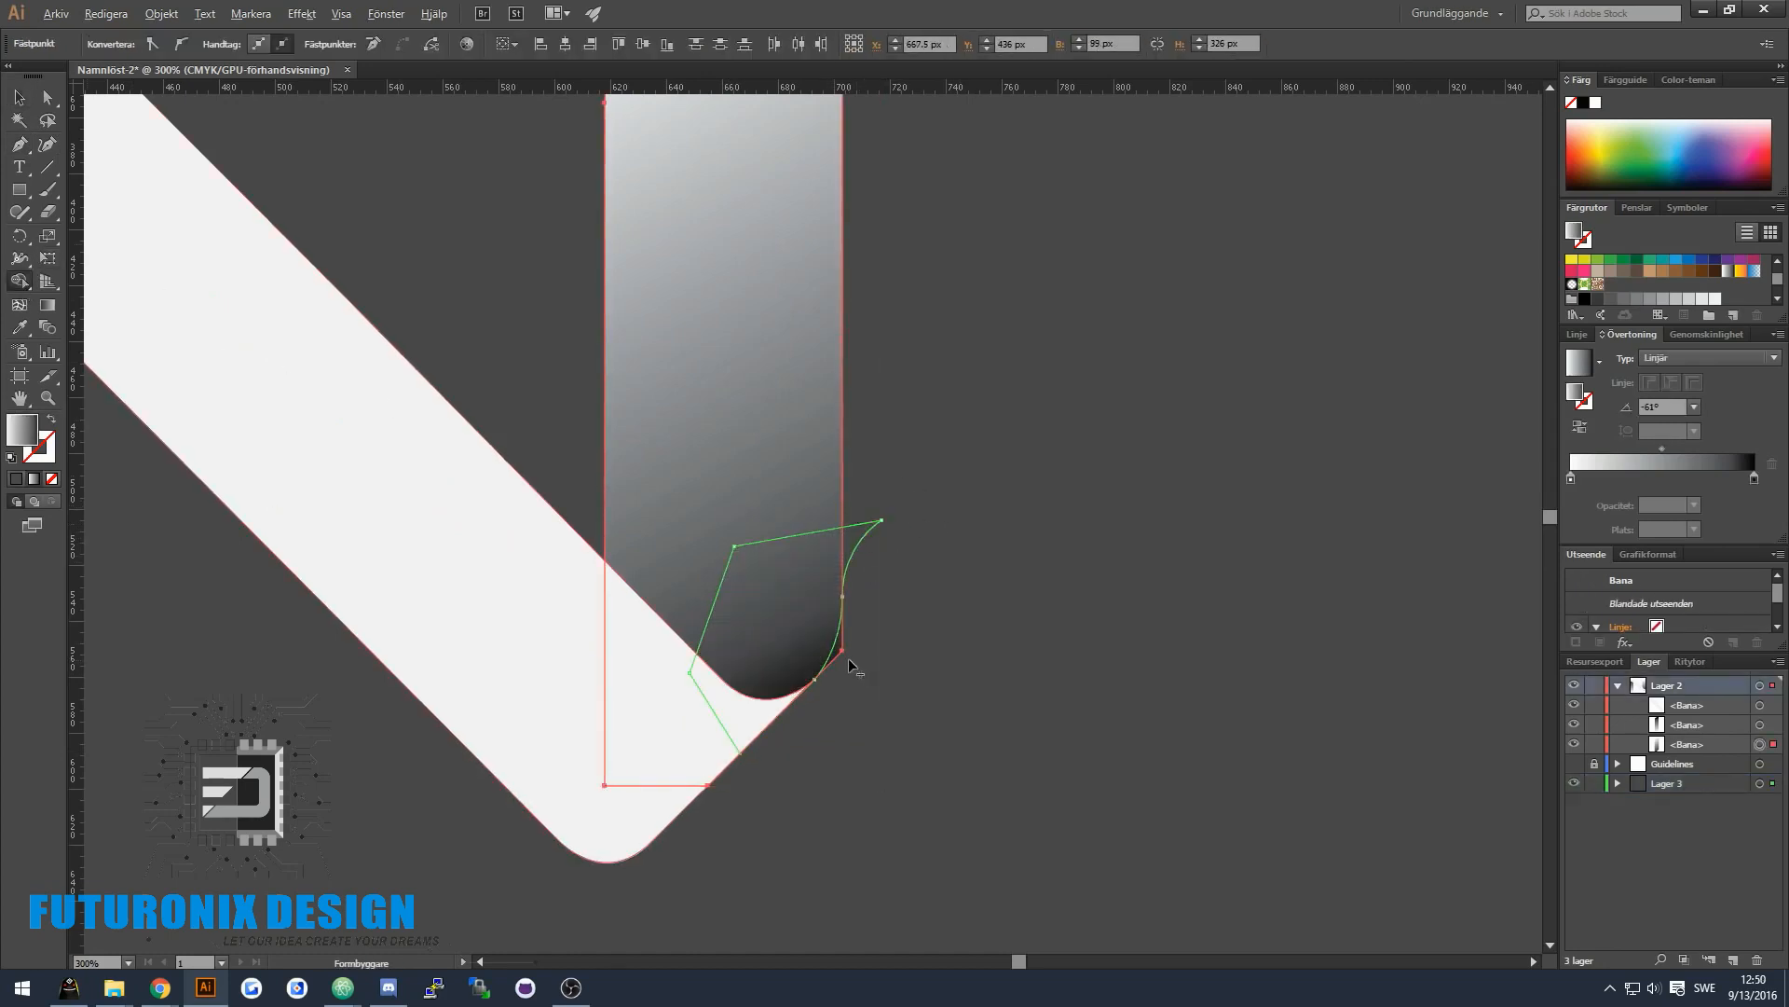
pyautogui.press('v')
pyautogui.click(1176, 557)
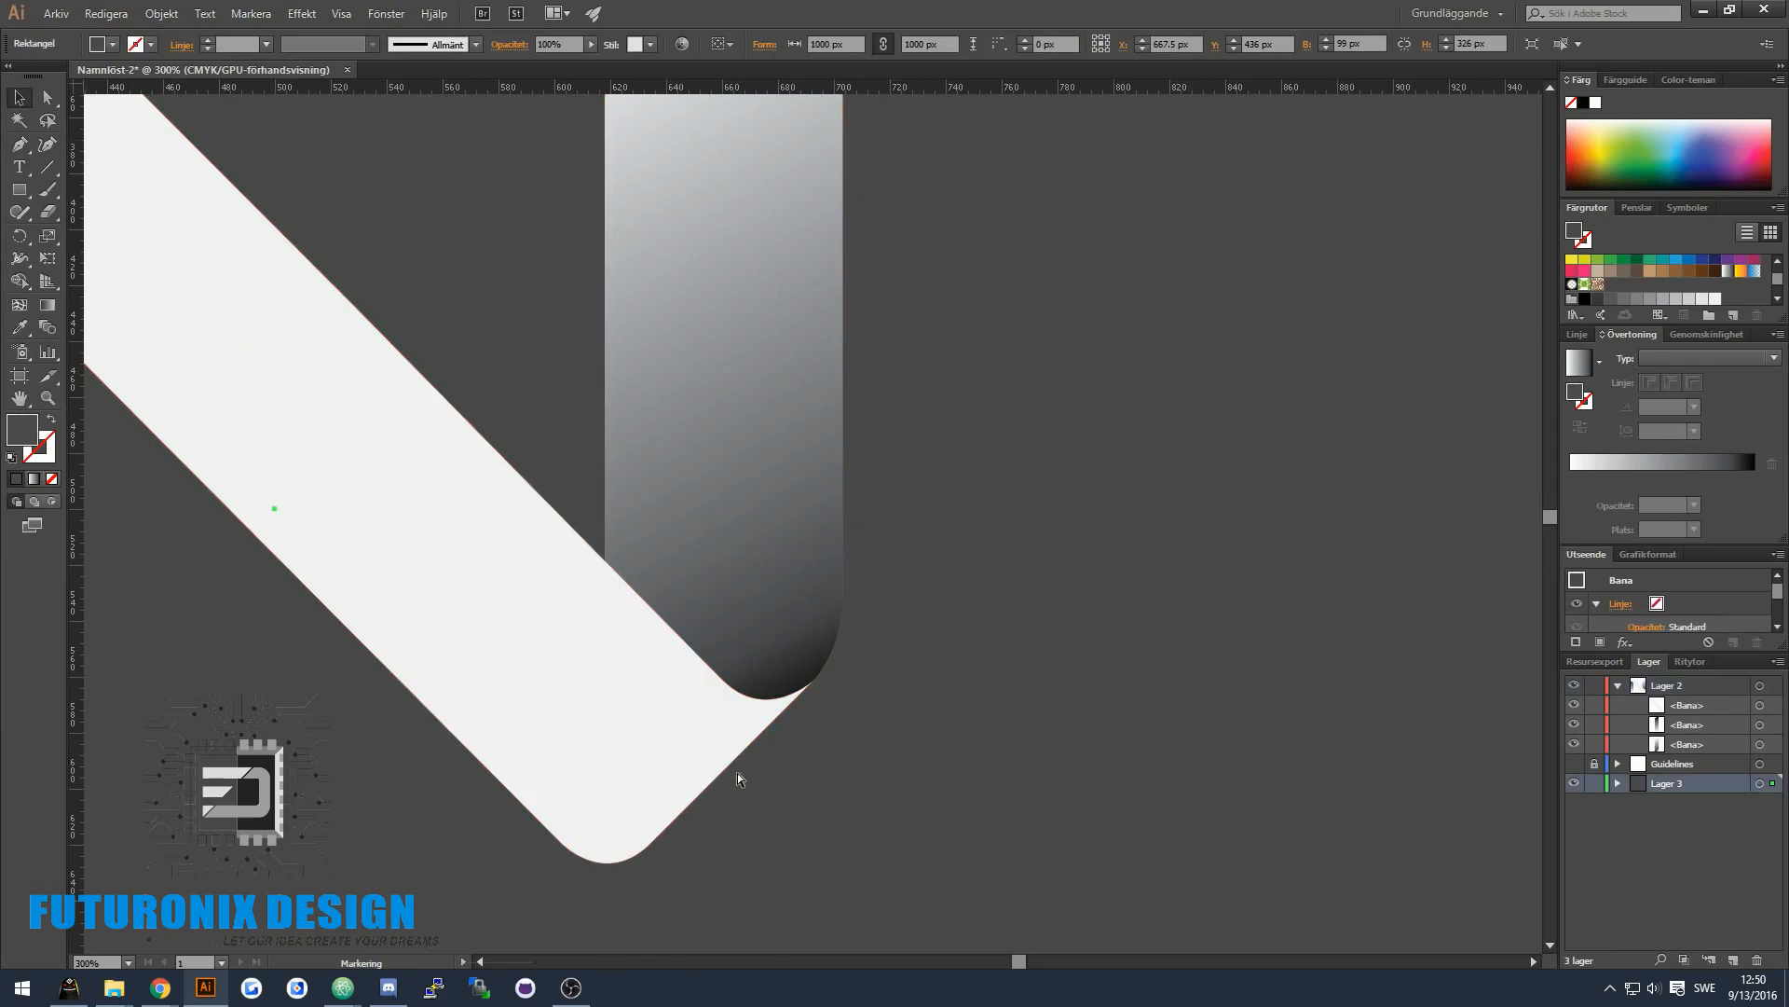
# - Try to widen the left stem by moving its outer edge and upper-left corner outward
pyautogui.keyDown('alt'); pyautogui.scroll(-2, 727, 771); pyautogui.keyUp('alt')
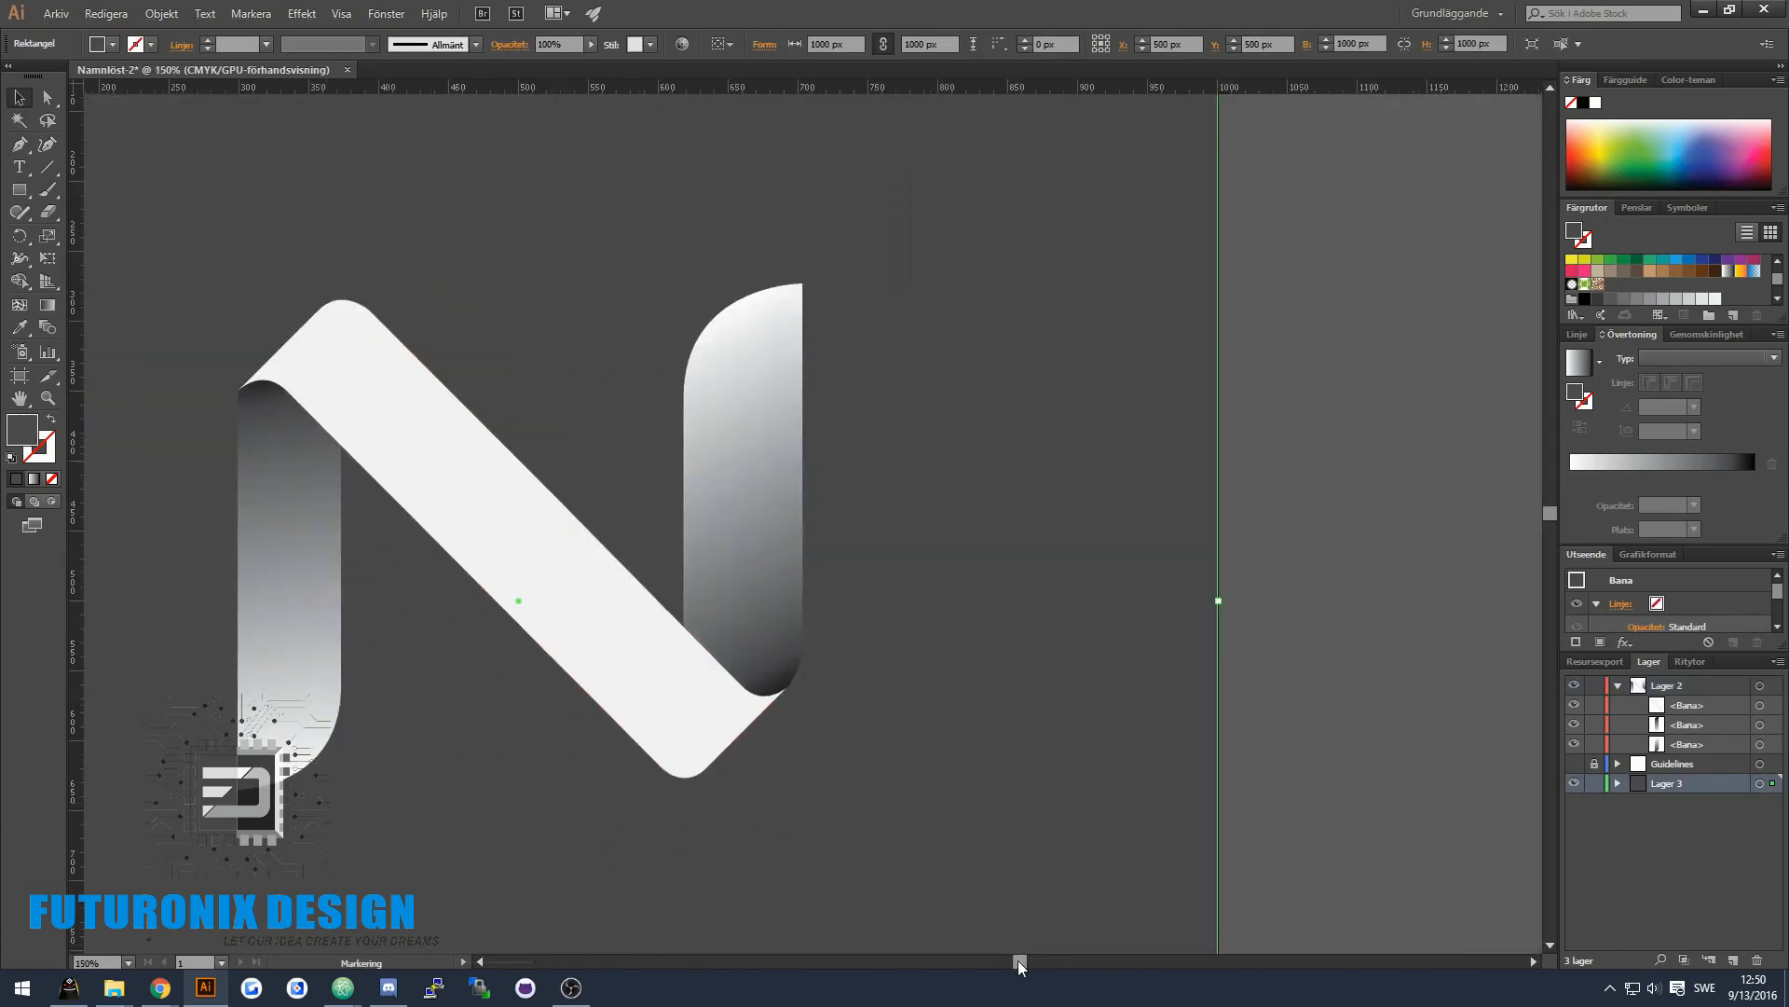
pyautogui.moveTo(1020, 962); pyautogui.dragTo(998, 962)
pyautogui.keyDown('alt'); pyautogui.scroll(2, 670, 468); pyautogui.keyUp('alt')
pyautogui.keyDown('alt'); pyautogui.scroll(-1, 669, 468); pyautogui.keyUp('alt')
pyautogui.scroll(-1, 670, 468)
pyautogui.click(48, 98)
pyautogui.click(711, 318)
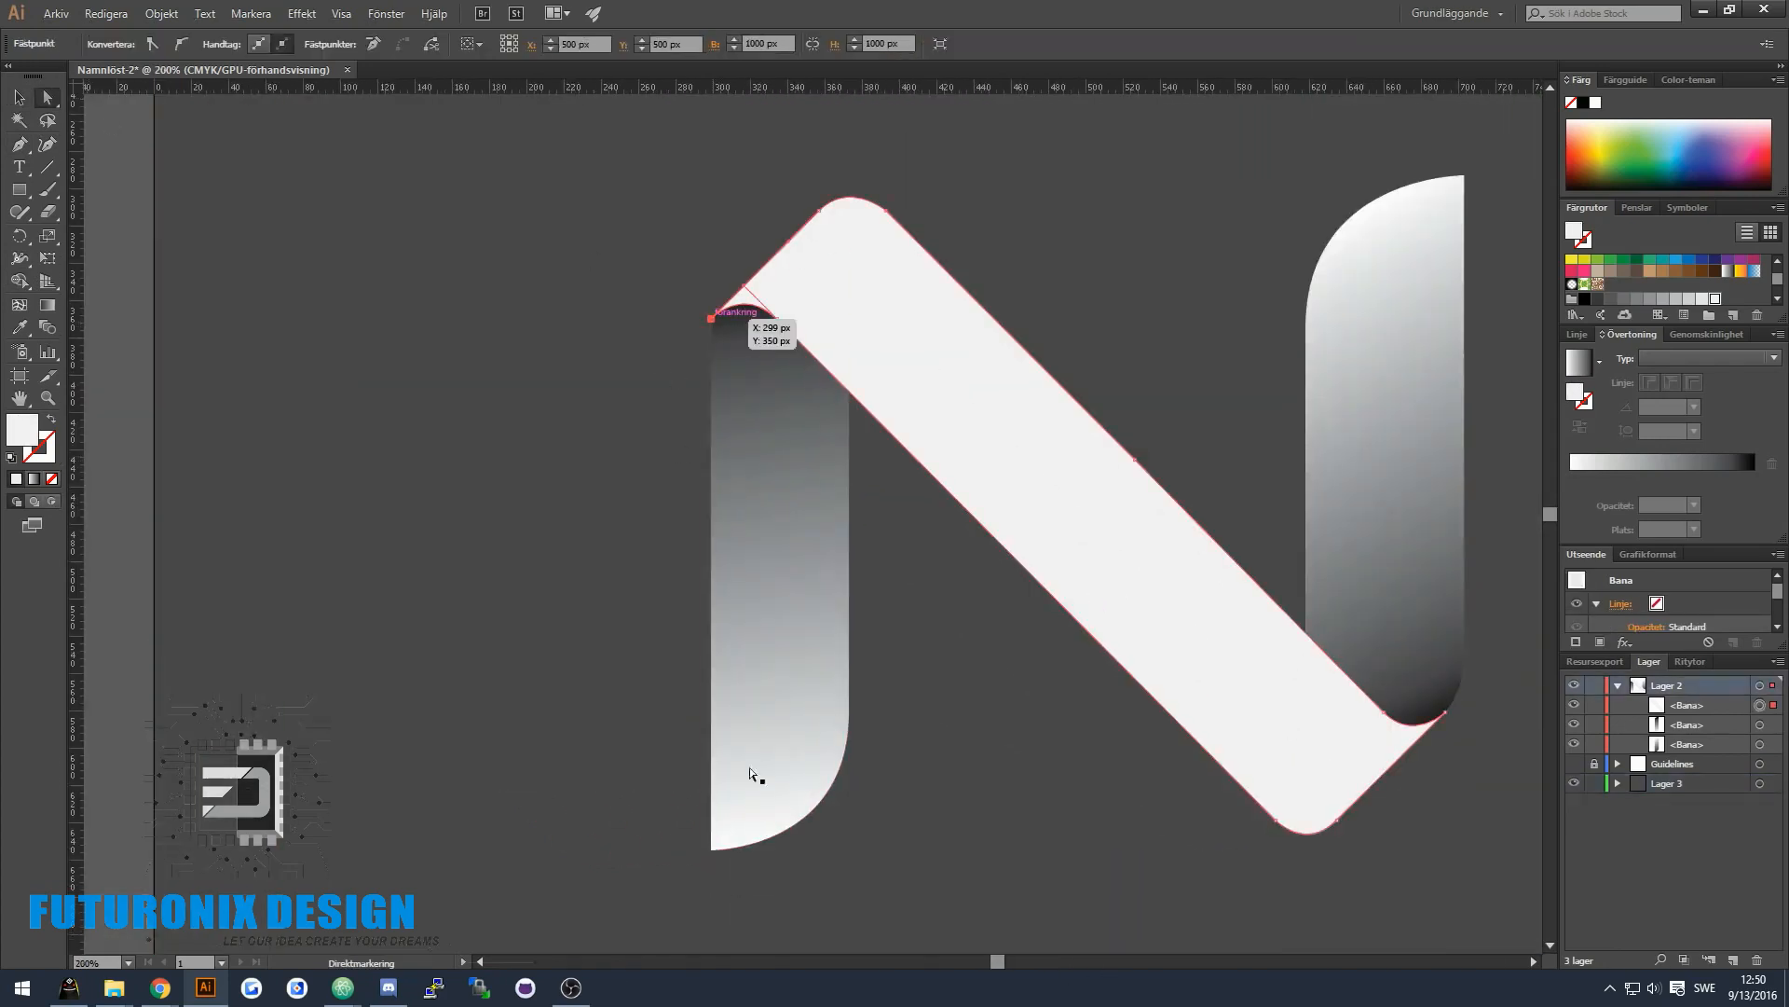
pyautogui.keyDown('ctrl'); pyautogui.keyDown('shift'); pyautogui.click(709, 849); pyautogui.keyUp('shift'); pyautogui.keyUp('ctrl')
pyautogui.keyDown('ctrl'); pyautogui.moveTo(710, 521); pyautogui.dragTo(702, 520); pyautogui.keyUp('ctrl')
pyautogui.hotkey('ctrl', 'z')
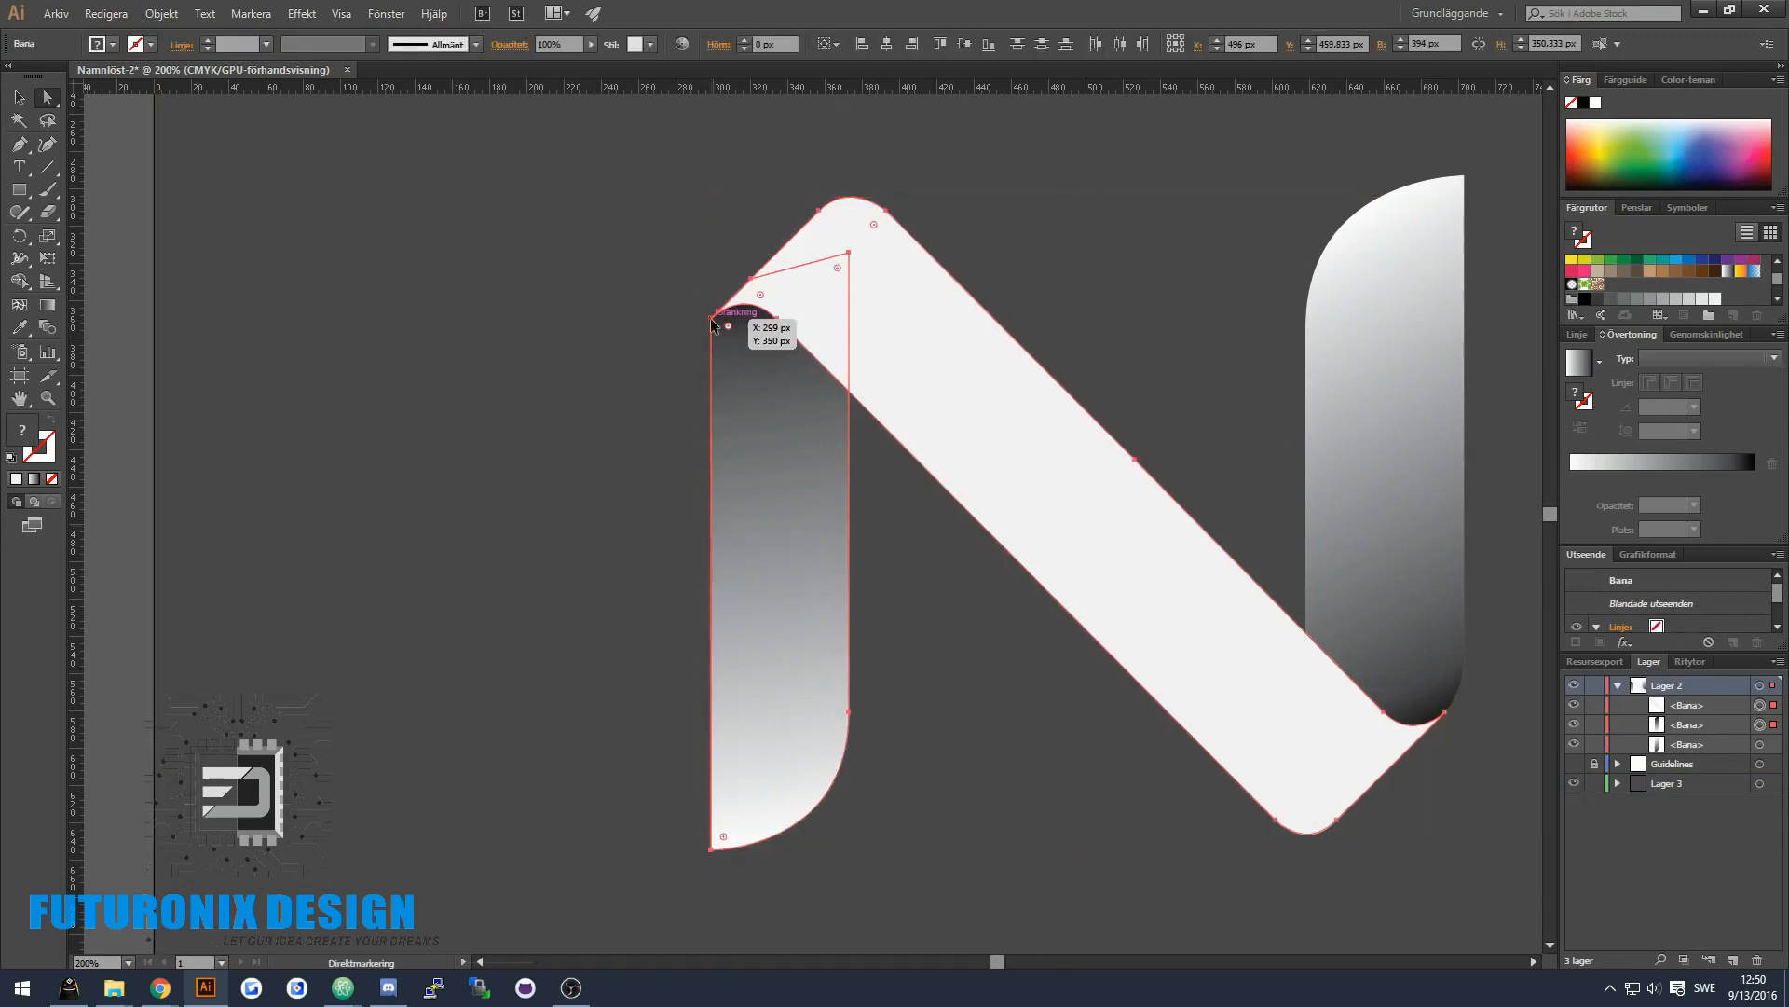
pyautogui.keyDown('ctrl'); pyautogui.moveTo(709, 323); pyautogui.dragTo(696, 333); pyautogui.keyUp('ctrl')
pyautogui.hotkey('ctrl', 'z')
# - Widen the left stem by moving its outer edge's upper and lower anchor points about 9 px outward, the upper one in line with the bar's end
pyautogui.click(711, 319)
pyautogui.moveTo(712, 849); pyautogui.dragTo(697, 850)
pyautogui.click(652, 736)
# - Draw a closed Pen path around the left stem's sharp upper-left corner, curving from the bar's end into the stem's outer edge
pyautogui.scroll(3, 739, 351)
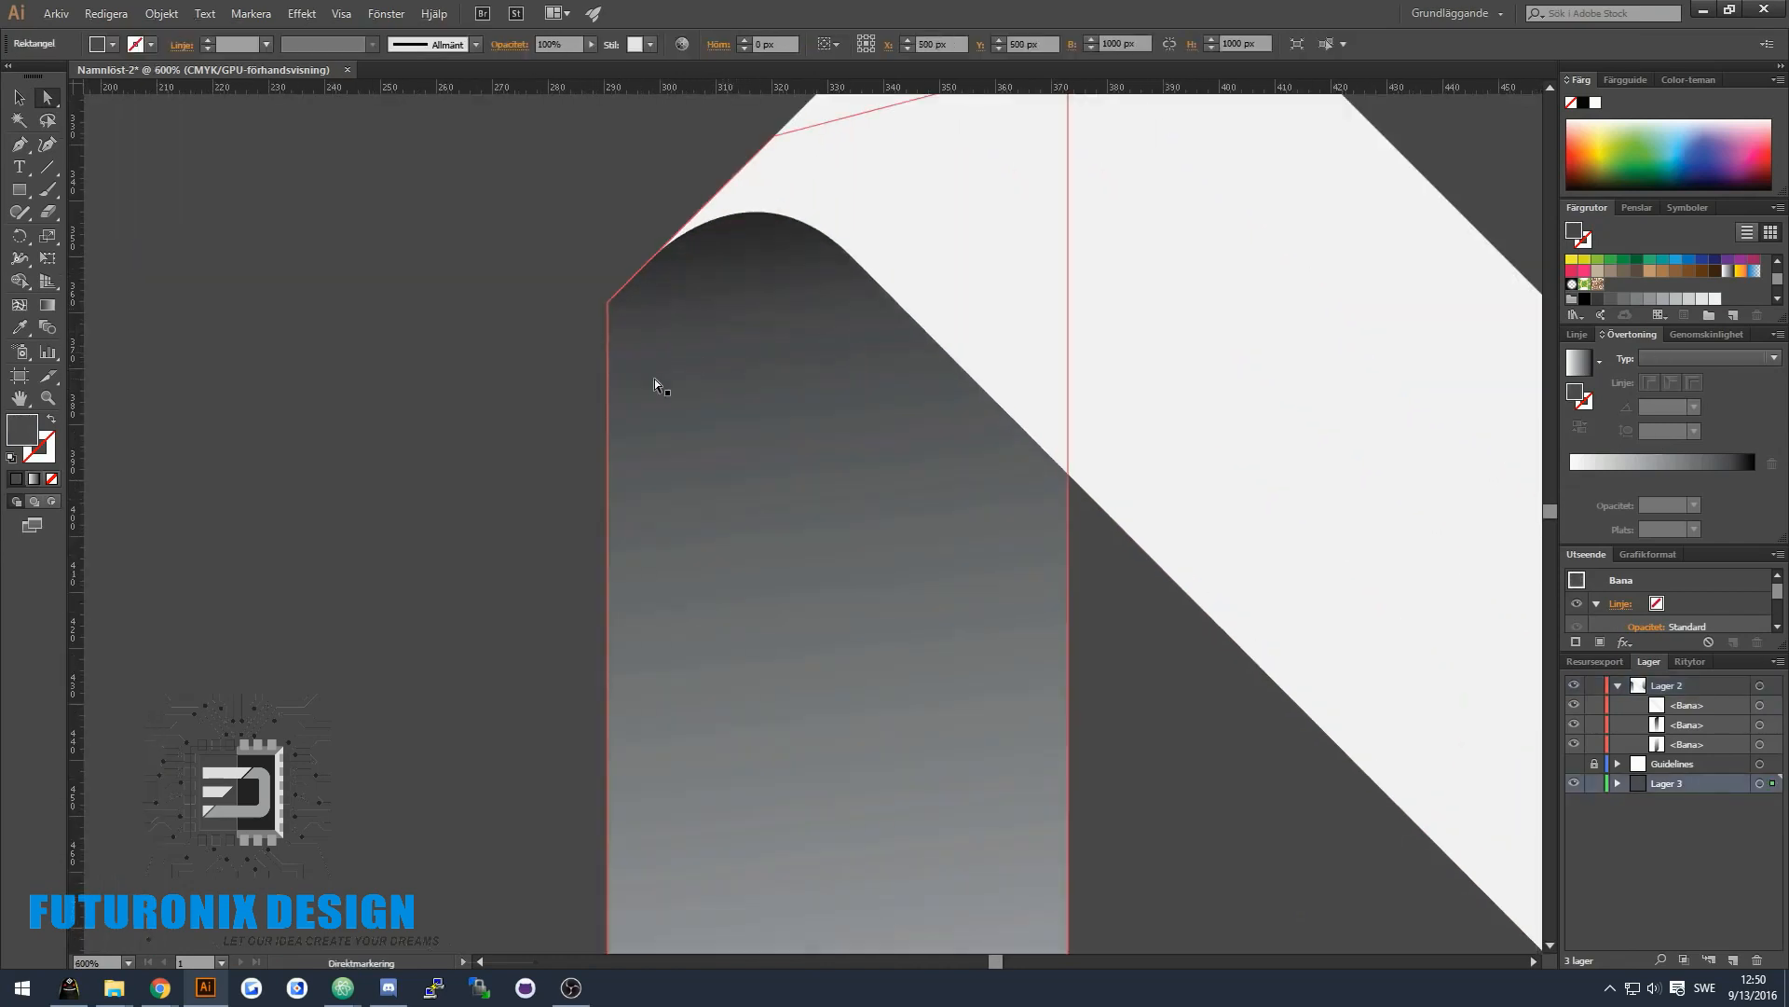
pyautogui.scroll(3, 654, 378)
pyautogui.press('p')
pyautogui.click(780, 333)
pyautogui.click(654, 457)
pyautogui.moveTo(609, 581); pyautogui.dragTo(600, 671)
pyautogui.click(570, 705)
pyautogui.click(691, 721)
pyautogui.click(844, 450)
pyautogui.moveTo(780, 332); pyautogui.dragTo(28, 105)
# - Trim the left stem's sharp upper-left corner with the Shape Builder along the drawn curve and remove the leftover pieces
pyautogui.click(26, 103)
pyautogui.click(755, 505)
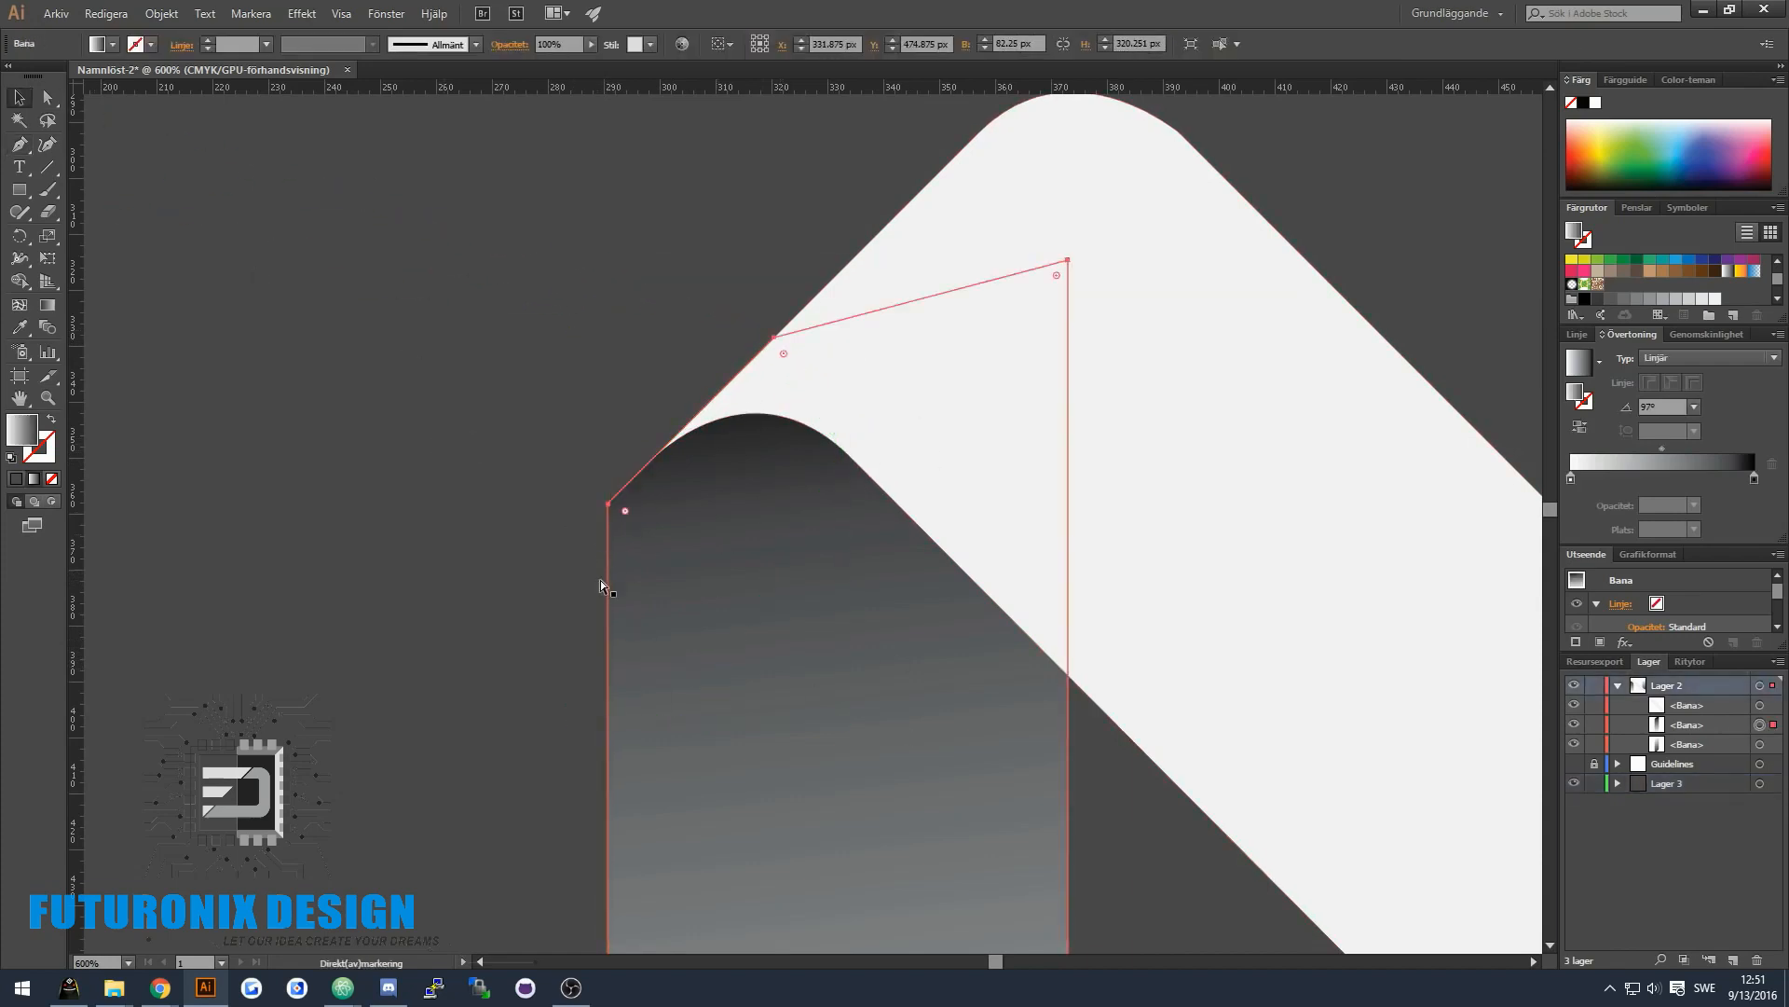
pyautogui.click(610, 484)
pyautogui.click(591, 671)
pyautogui.keyDown('shift'); pyautogui.click(876, 703); pyautogui.keyUp('shift')
pyautogui.click(24, 283)
pyautogui.keyDown('alt'); pyautogui.click(615, 509); pyautogui.keyUp('alt')
pyautogui.press('v')
pyautogui.click(539, 436)
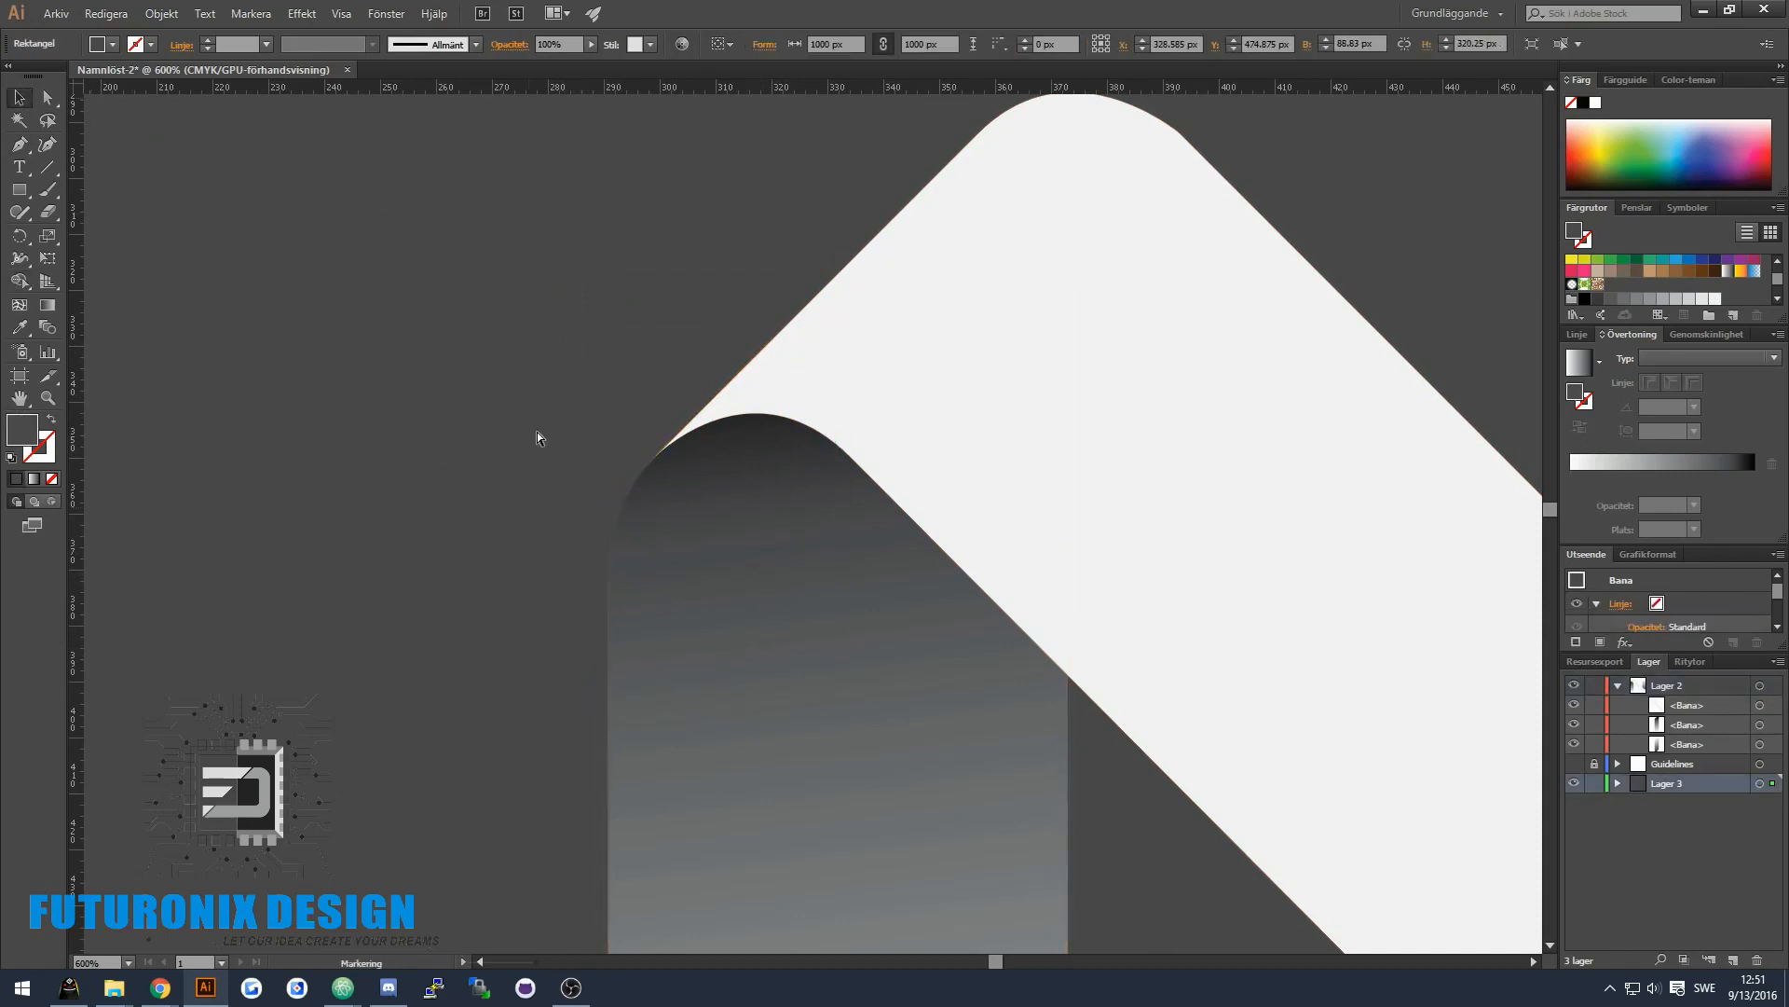
# - Lock the background layer Lager 3 so that only the logo's parts can be selected
pyautogui.scroll(-6, 565, 421)
pyautogui.moveTo(1009, 969); pyautogui.dragTo(1004, 969)
pyautogui.click(1594, 783)
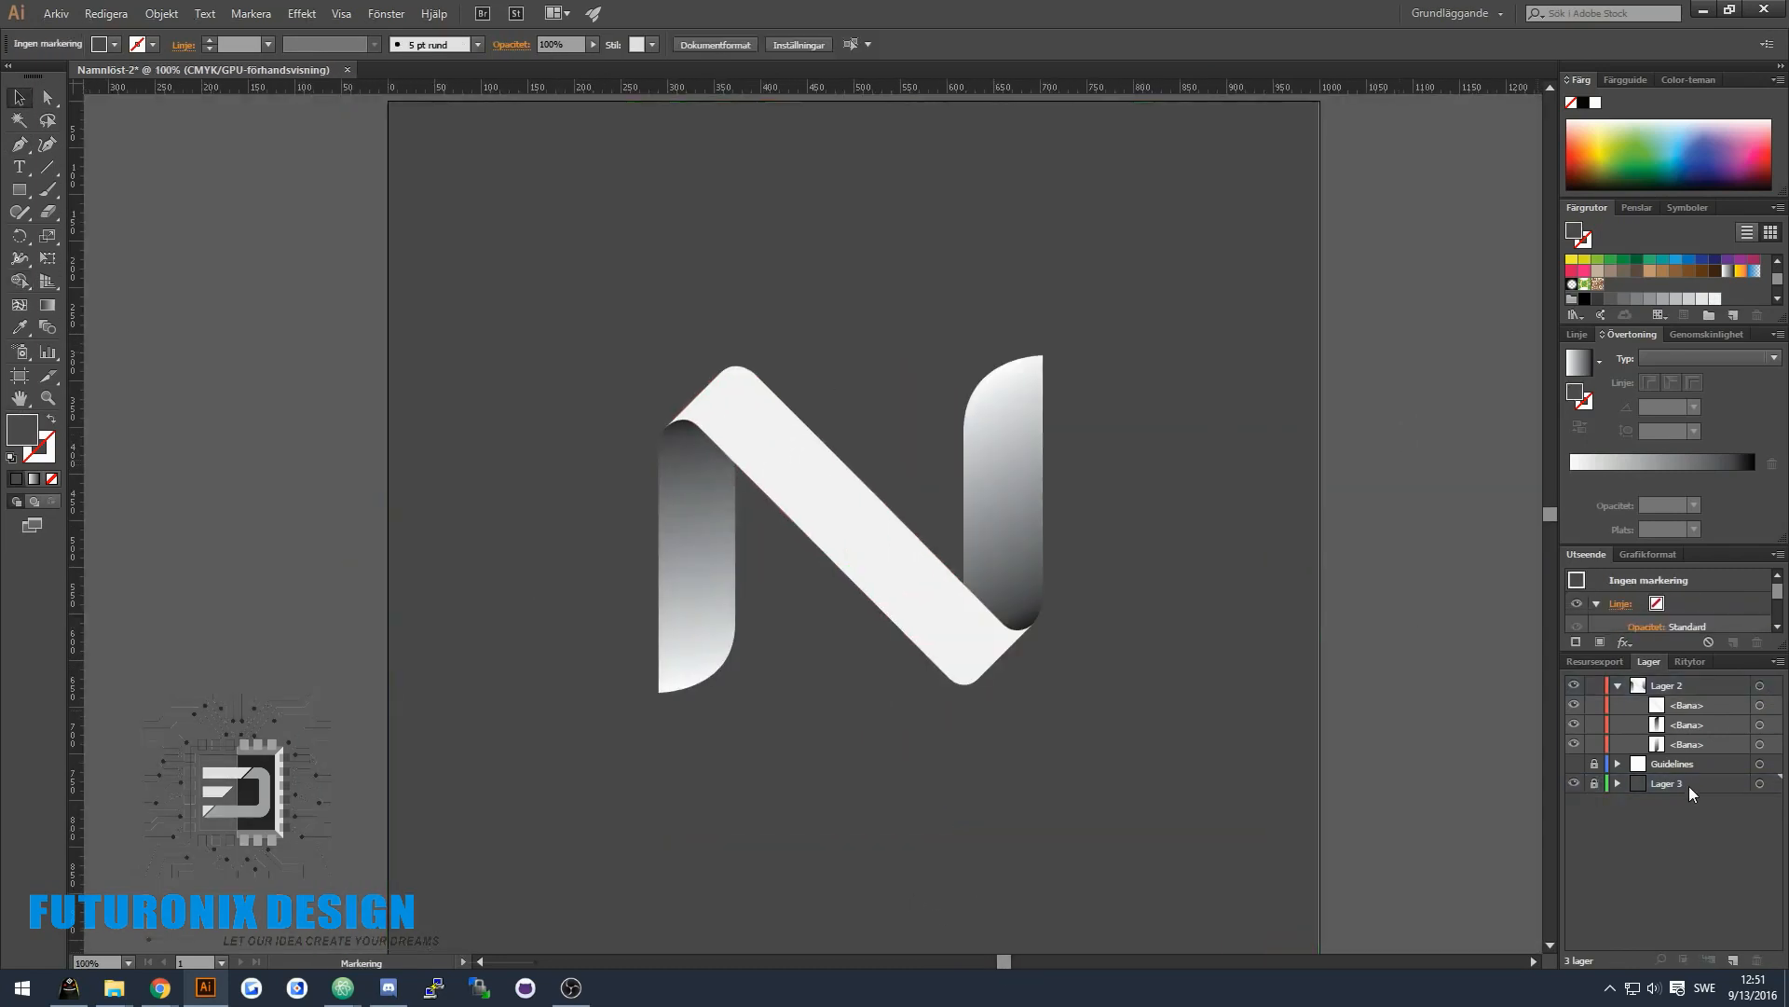
pyautogui.hotkey('ctrl', 'a')
pyautogui.click(1199, 544)
# - Select the whole logo, centre it on the artboard and enlarge it proportionally to about 520 px wide
pyautogui.scroll(2, 1198, 544)
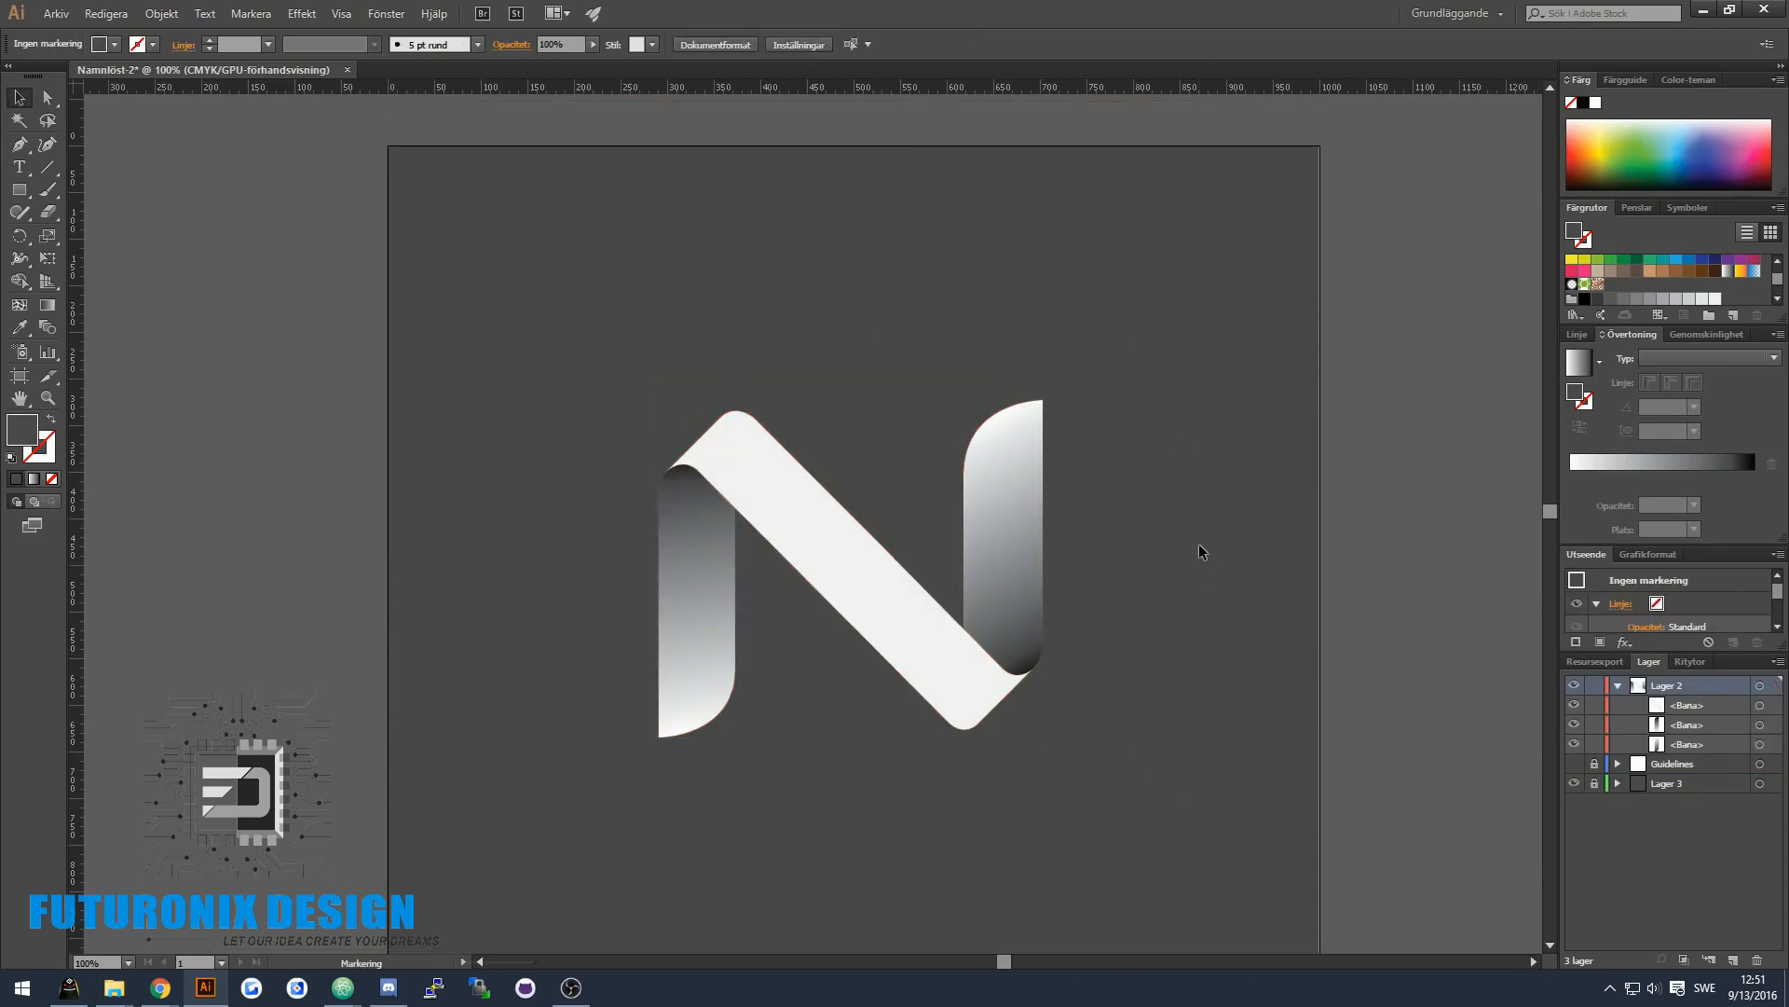
pyautogui.scroll(-1, 1156, 596)
pyautogui.hscroll(3, 891, 864)
pyautogui.scroll(-3, 743, 671)
pyautogui.scroll(-1, 728, 702)
pyautogui.hotkey('ctrl', 'a')
pyautogui.moveTo(783, 511); pyautogui.dragTo(783, 539)
pyautogui.moveTo(890, 411); pyautogui.dragTo(924, 382)
pyautogui.click(1217, 461)
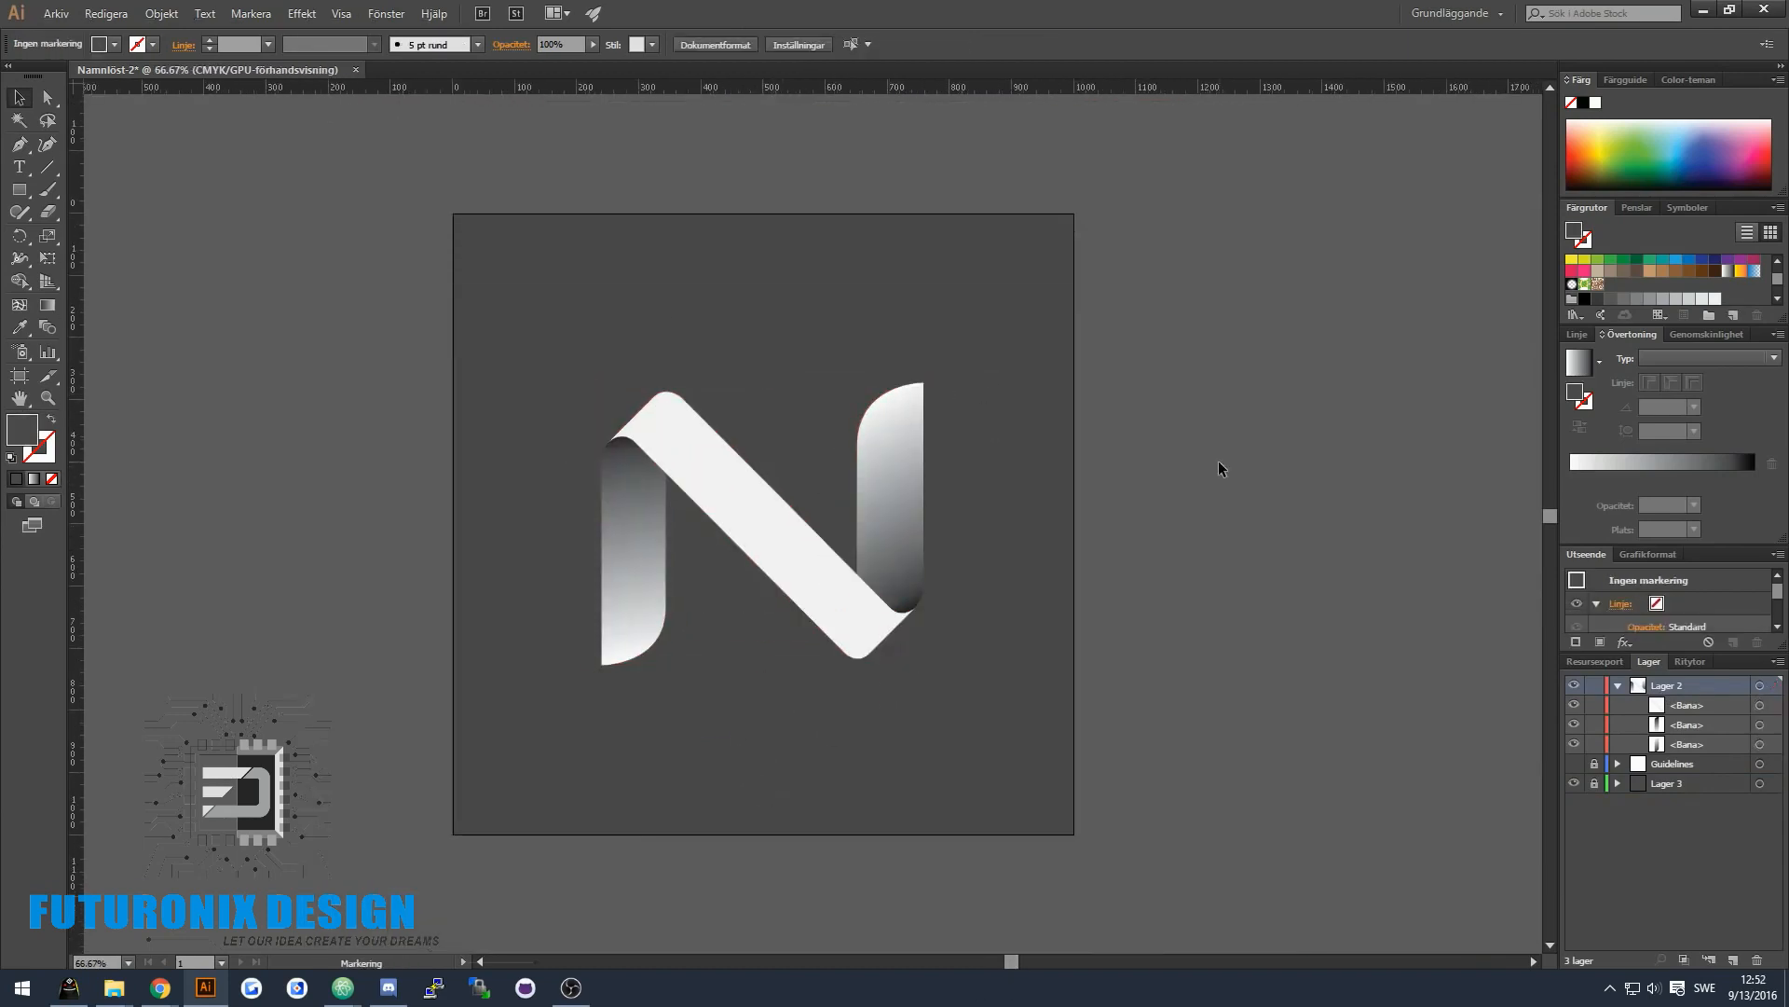